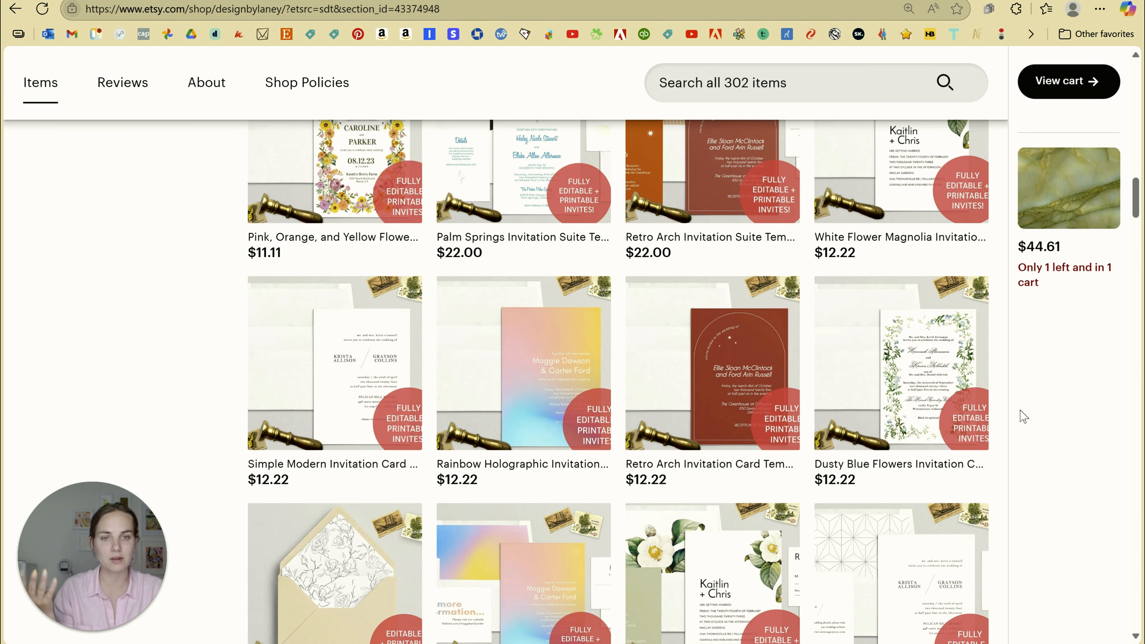
Browse the Invitation Templates grid and open the $22.00 Whimsical Scallop Invitation Suite listing
scroll(1045, 446, "down", 10)
scroll(1010, 476, "up", 10)
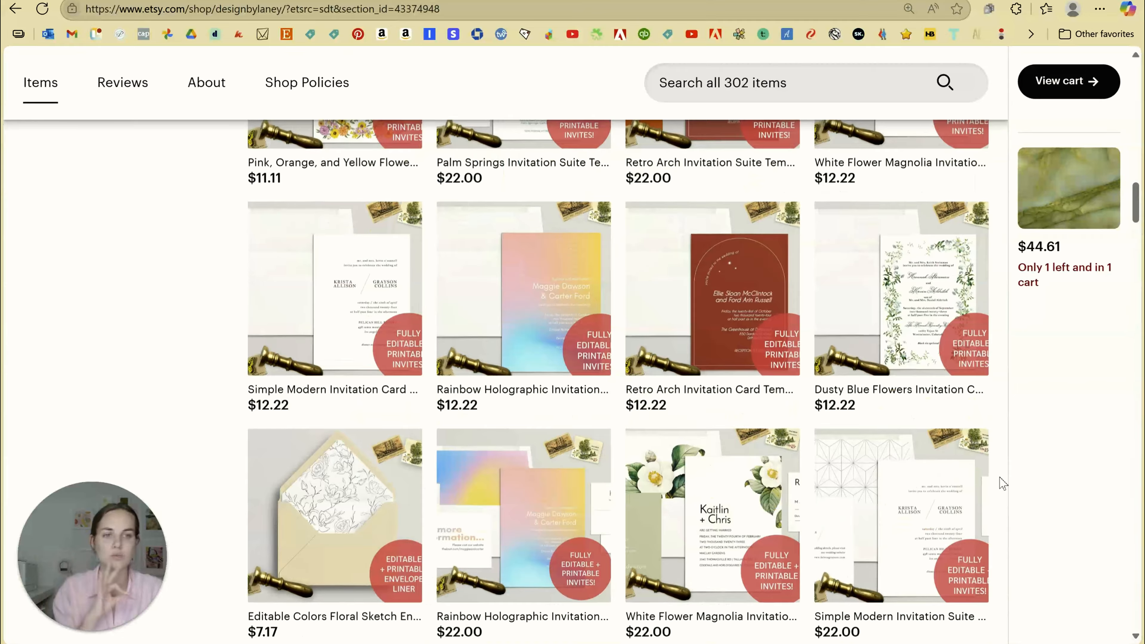
scroll(829, 473, "up", 20)
scroll(822, 464, "up", 15)
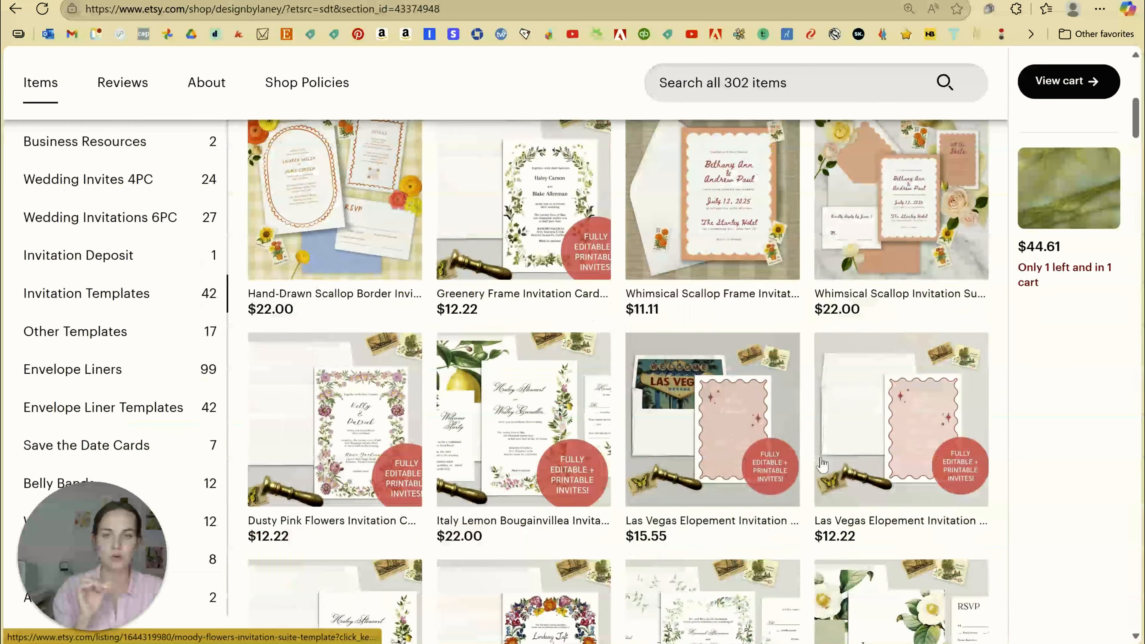
scroll(278, 398, "down", 5)
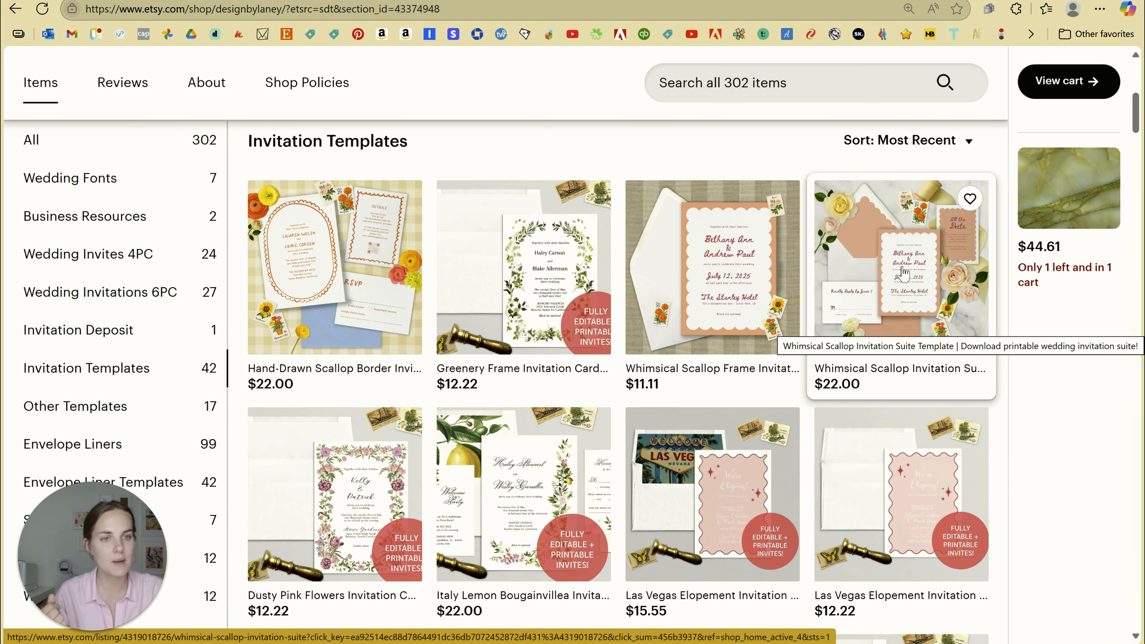
left_click(857, 333)
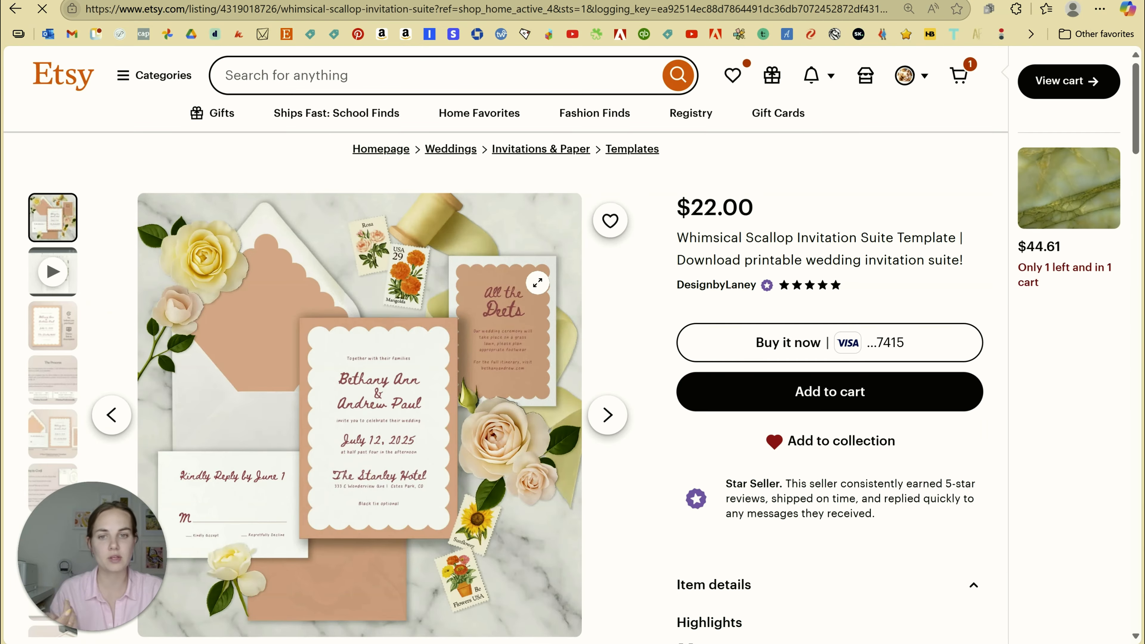
Page through the listing gallery past the video and The Process to the Editing in Corjl image
scroll(613, 311, "down", 5)
scroll(613, 311, "up", 3)
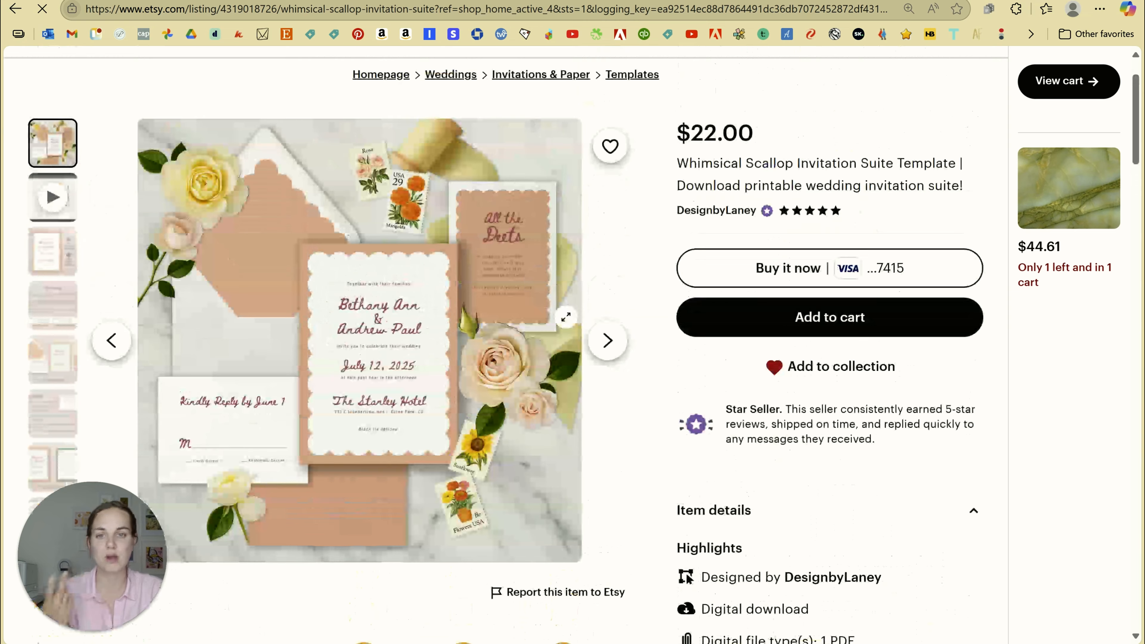
left_click(609, 342)
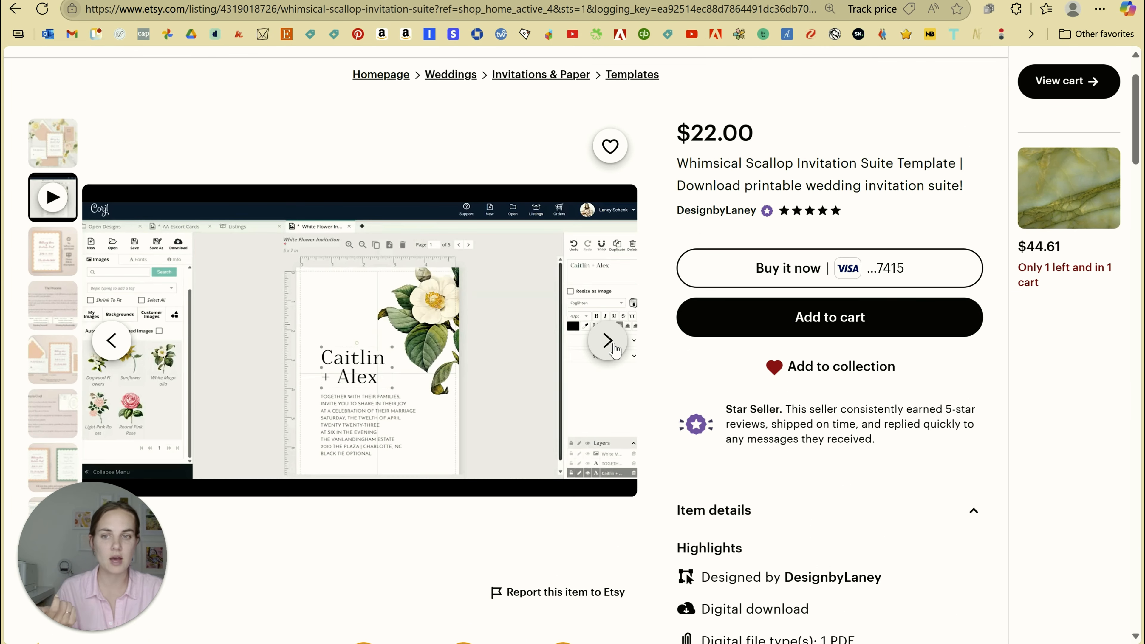
left_click(608, 342)
left_click(613, 345)
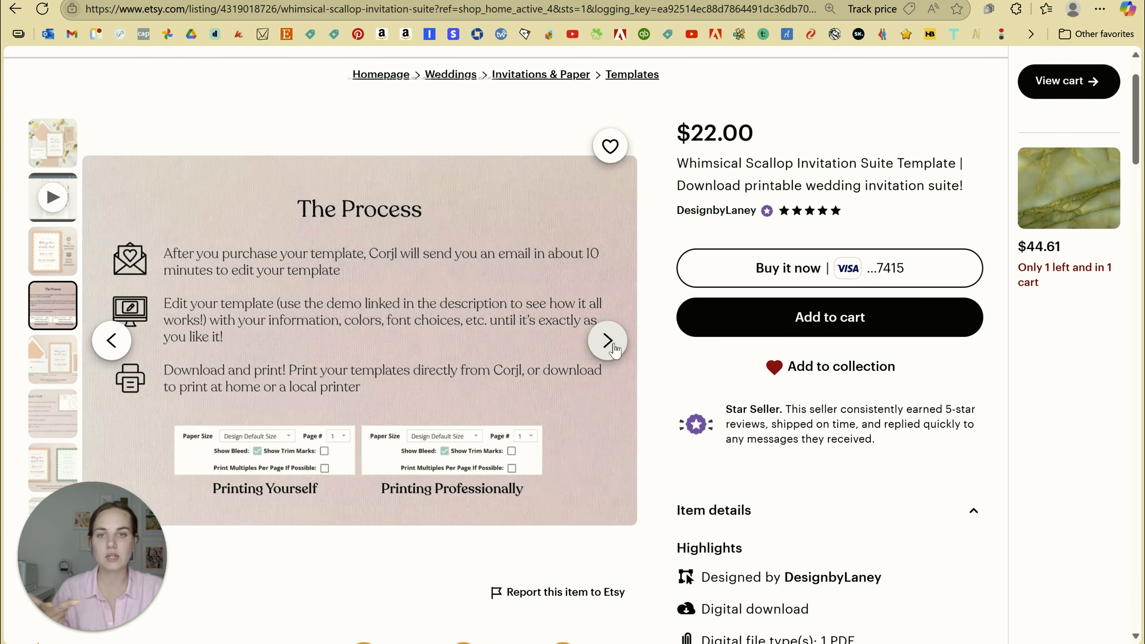
left_click(613, 345)
left_click(613, 345)
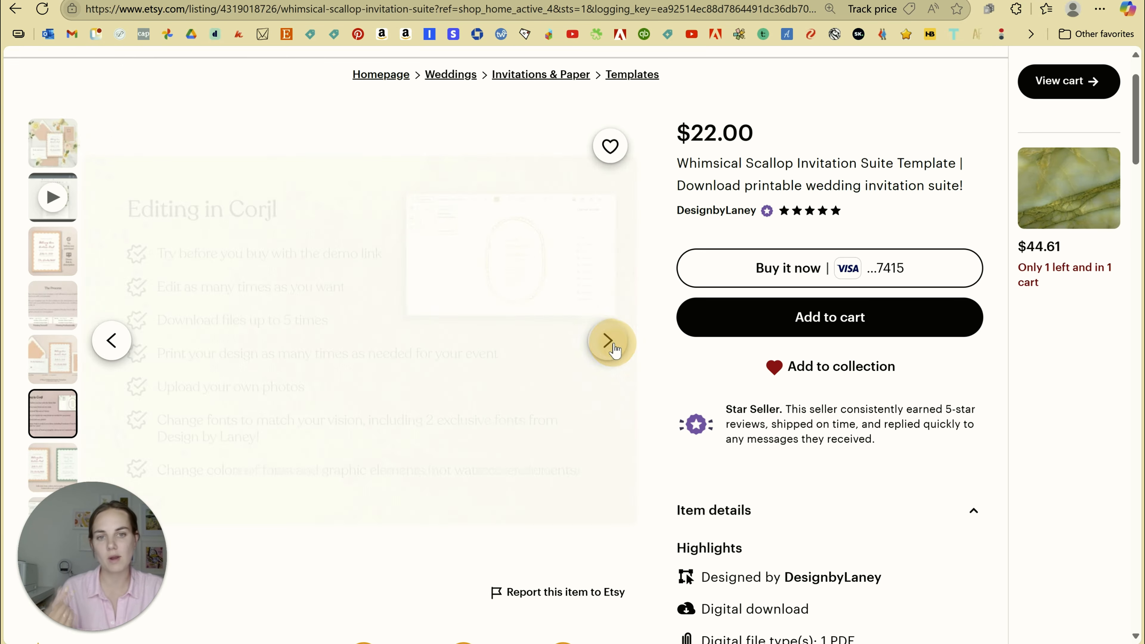
Expand the full item description and select the corjl.com/d/07iAAI demo link
scroll(898, 336, "down", 5)
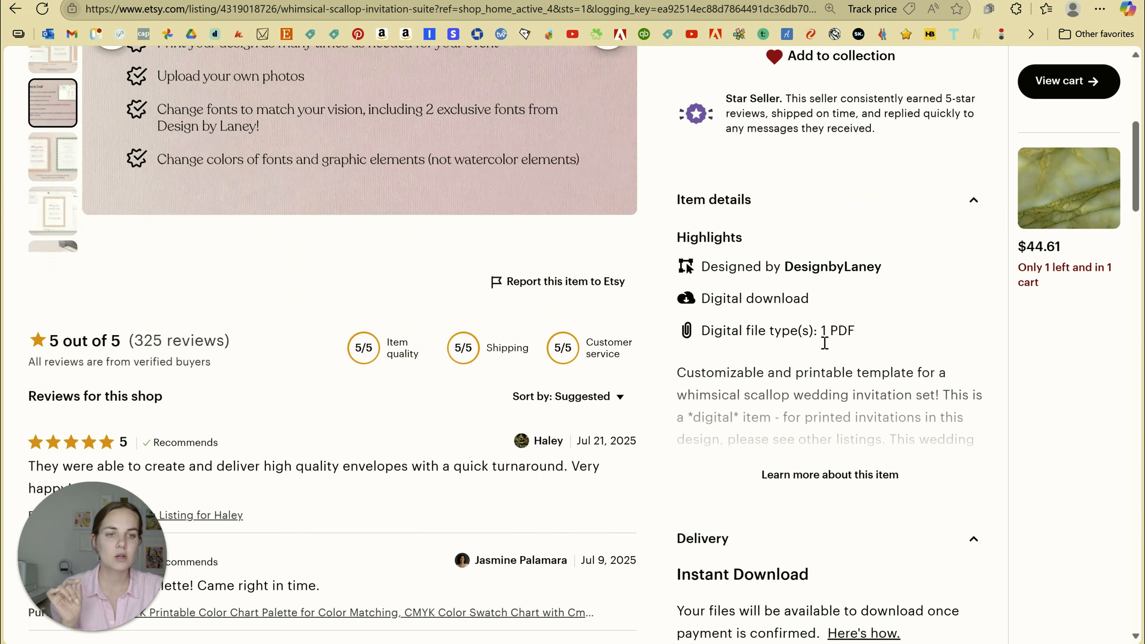
scroll(898, 336, "down", 1)
left_click(833, 265)
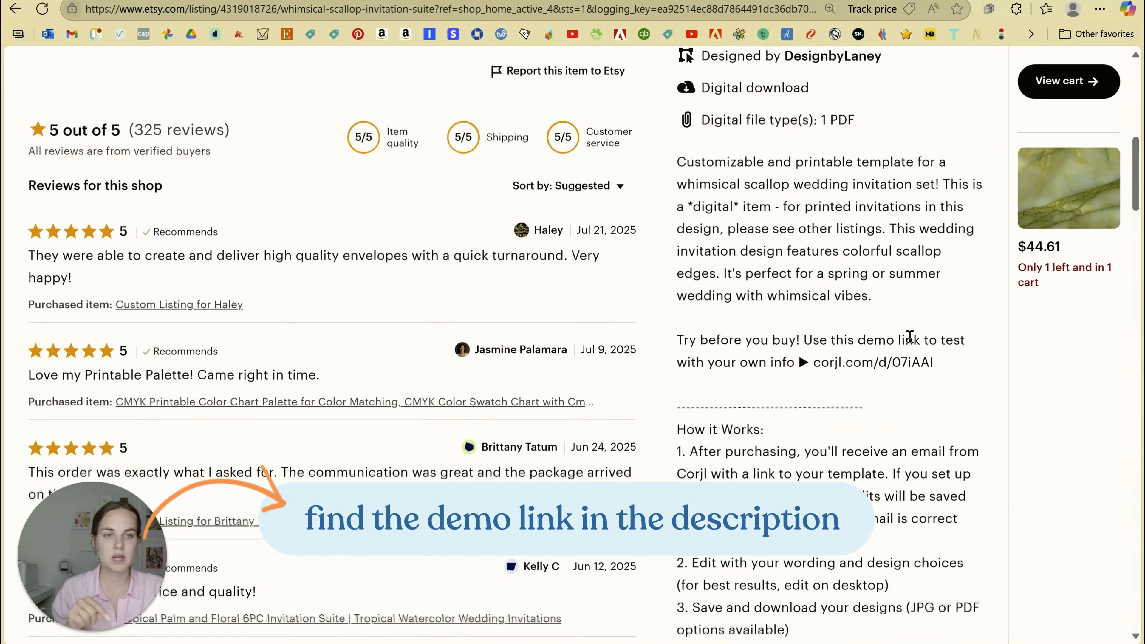
scroll(819, 294, "down", 1)
left_click_drag(815, 289, 934, 288)
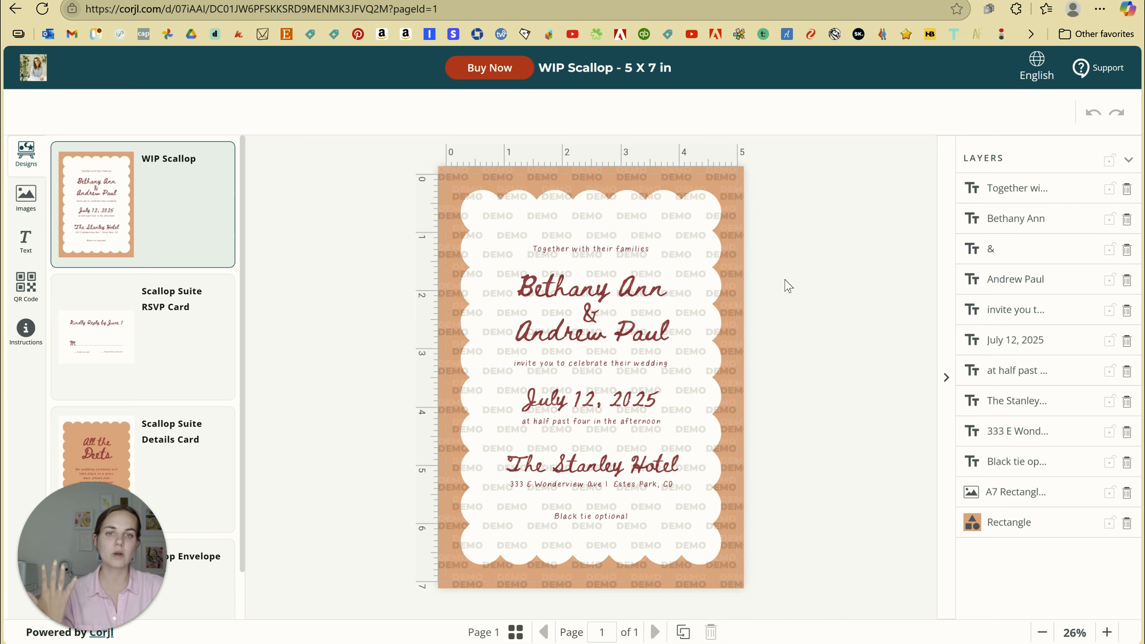
Scroll the Designs panel to review the suite's invitation, RSVP, details and envelope cards
left_click_drag(243, 161, 271, 436)
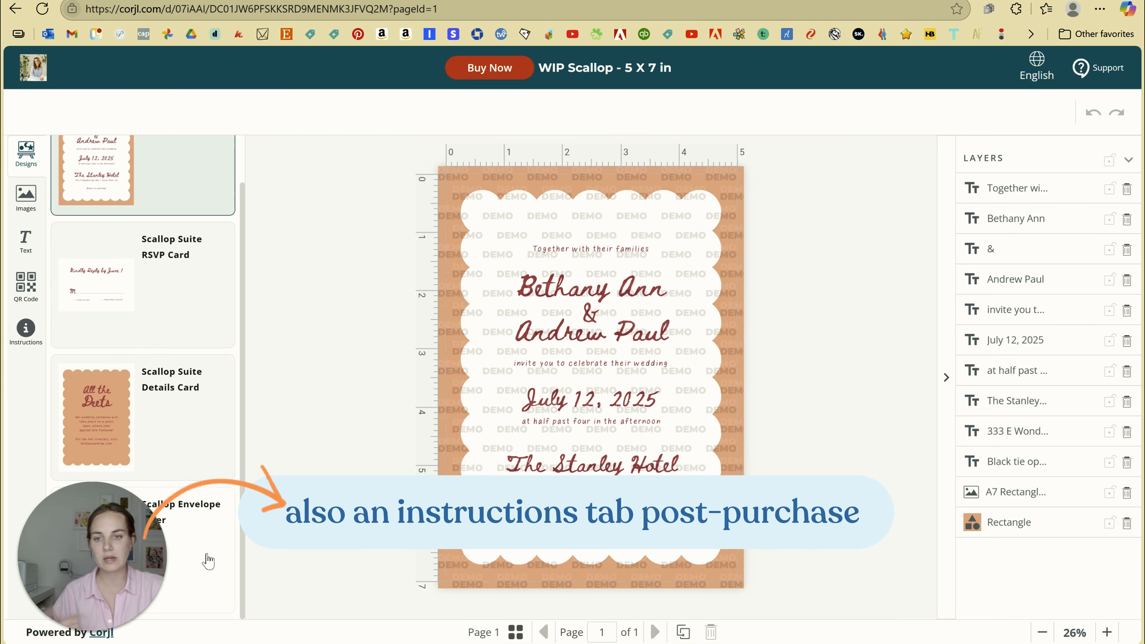
scroll(207, 568, "up", 1)
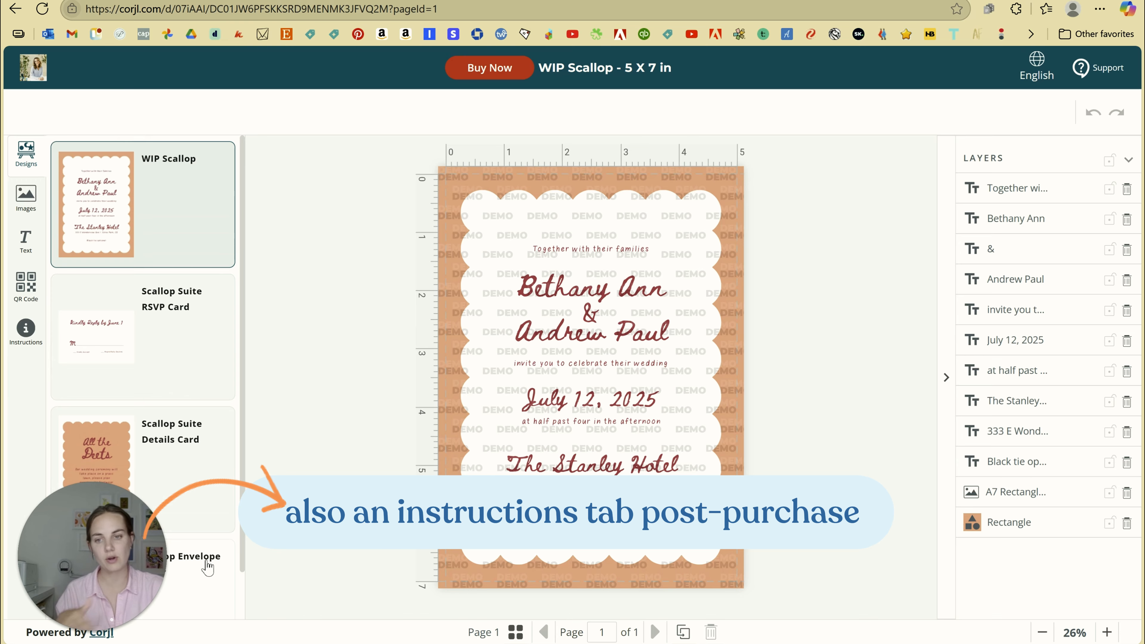
scroll(209, 567, "down", 1)
scroll(220, 560, "up", 2)
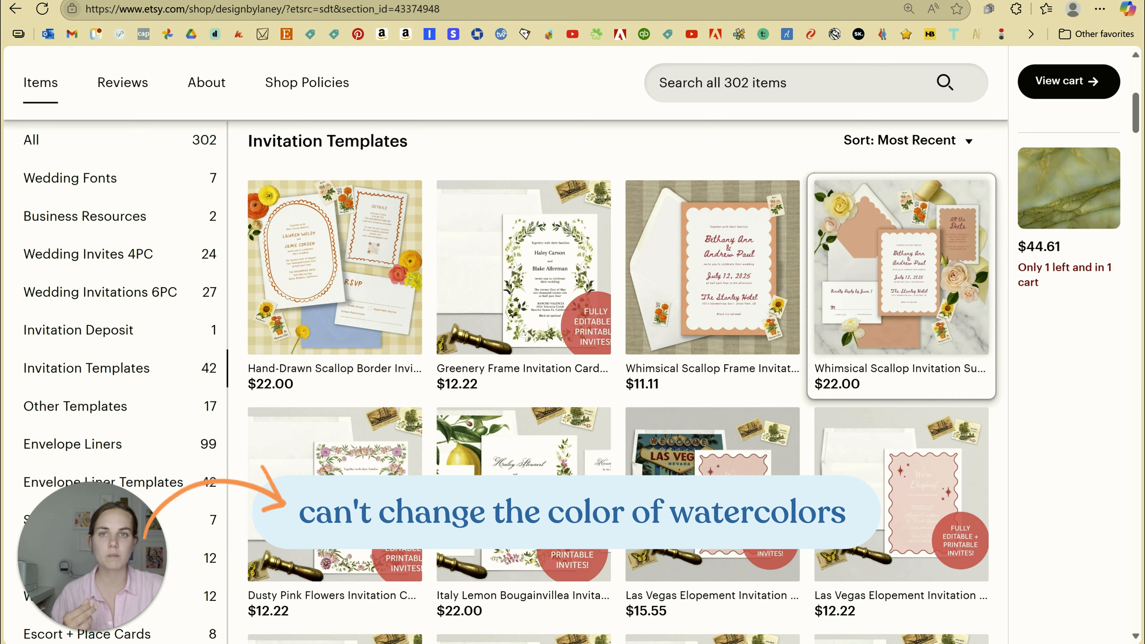
Open the Dusty Pink Flowers invitation listing and view its main image full size
scroll(488, 361, "down", 2)
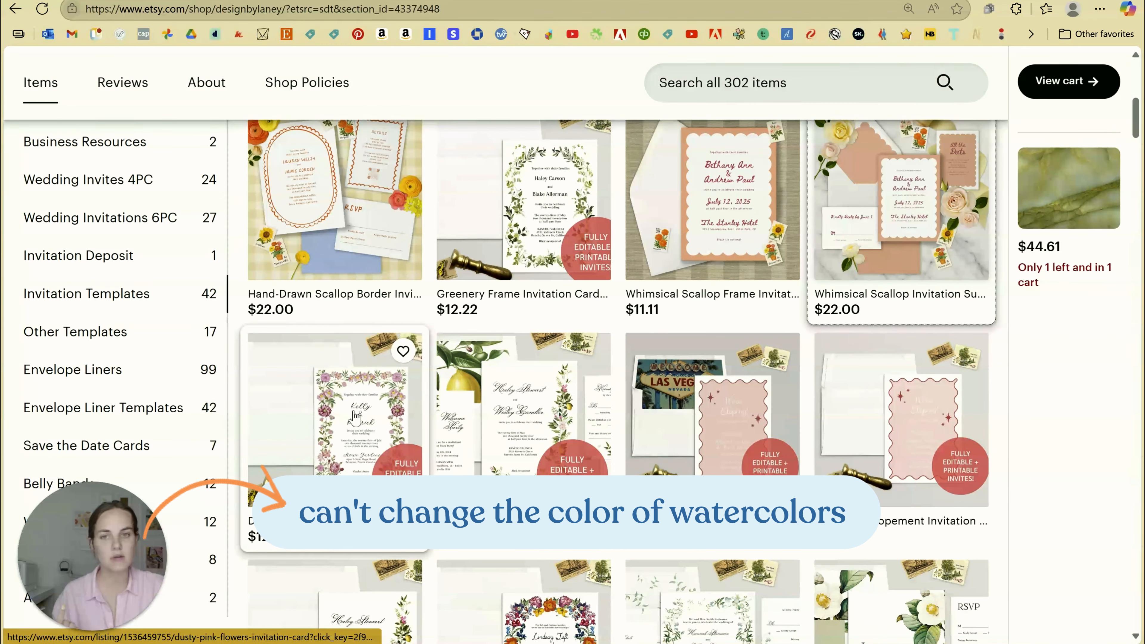
left_click(355, 411)
scroll(360, 413, "down", 3)
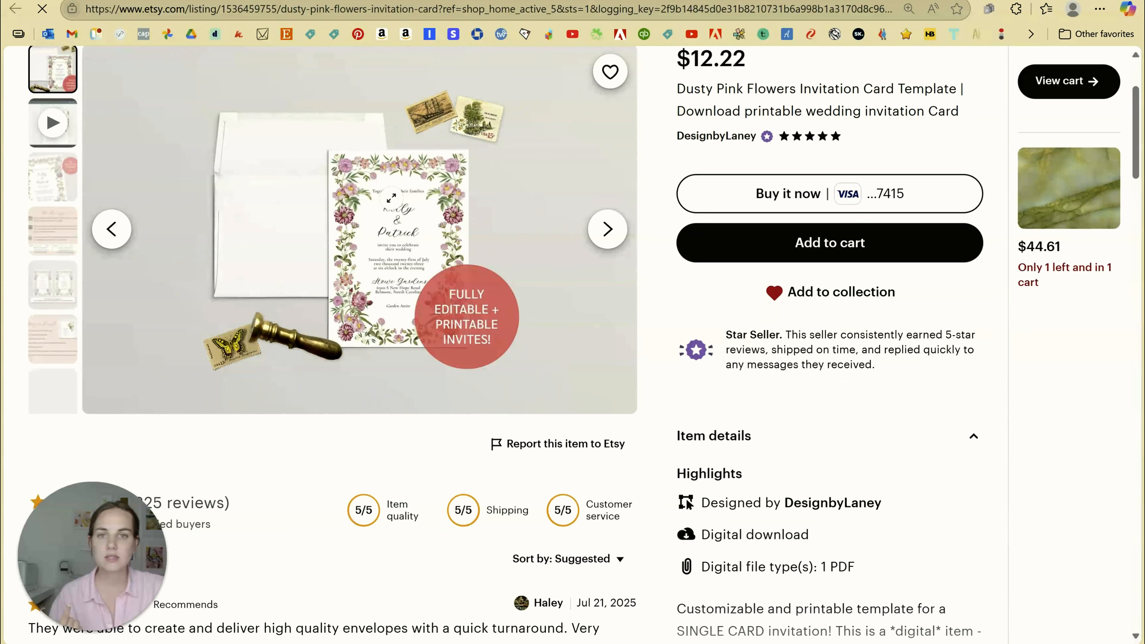
left_click(421, 167)
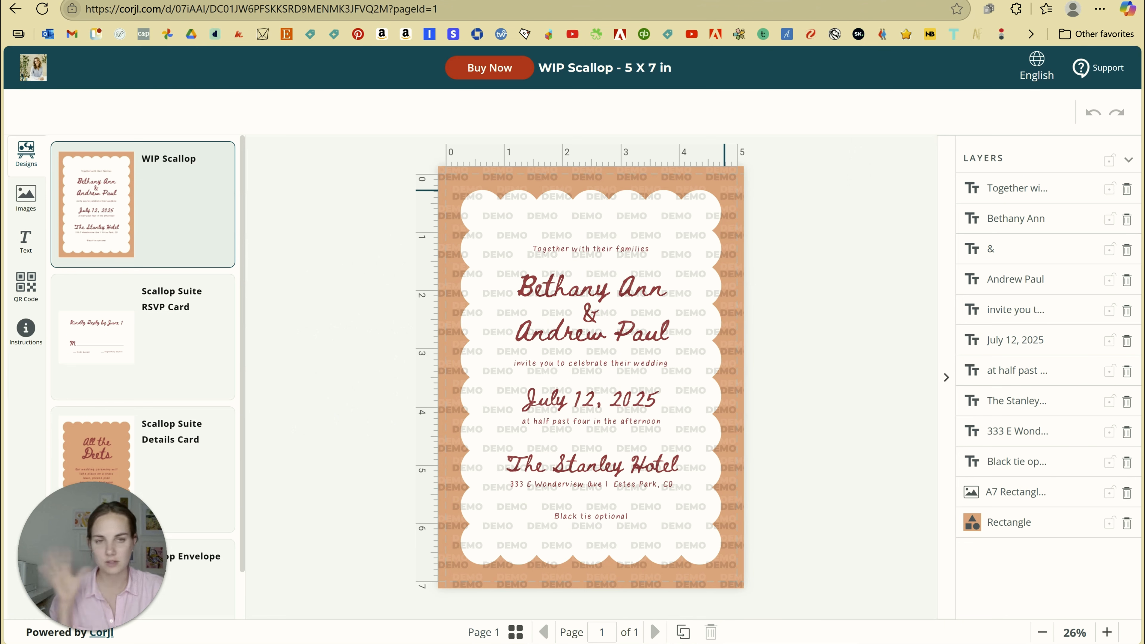
Change the invitation's background rectangle fill from peach to pink #F393BE
left_click(723, 178)
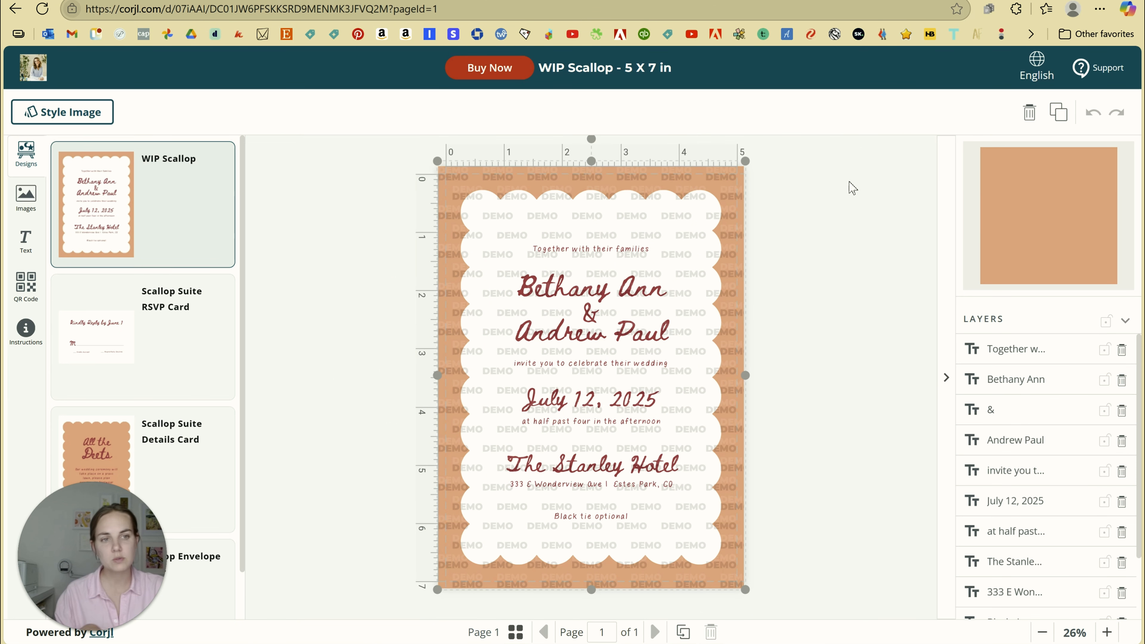
scroll(1016, 589, "down", 2)
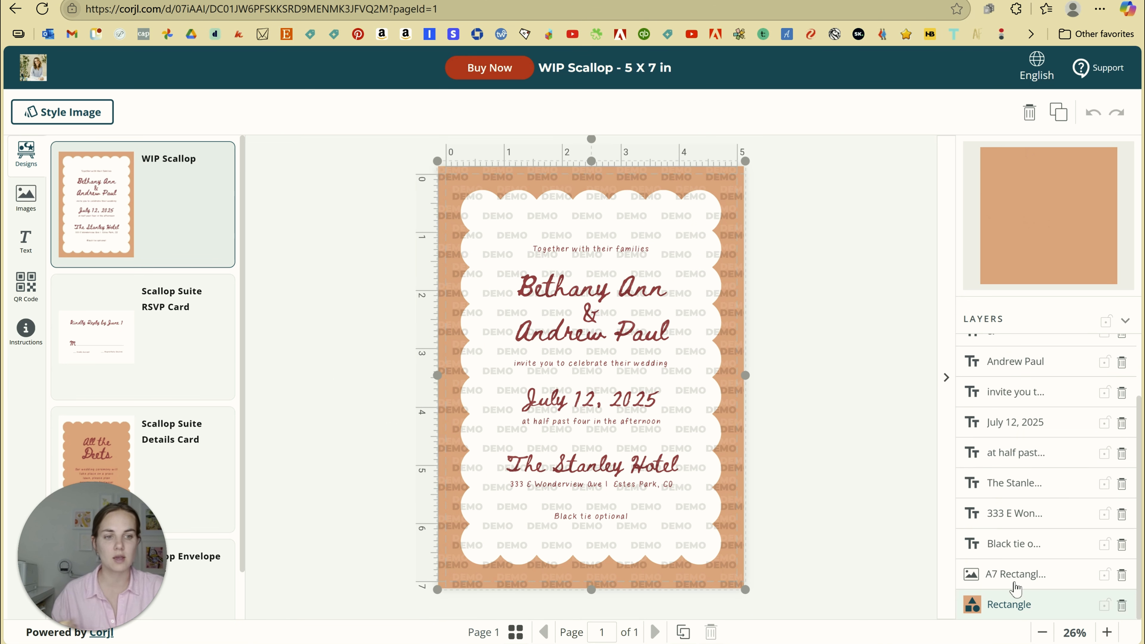
left_click(39, 118)
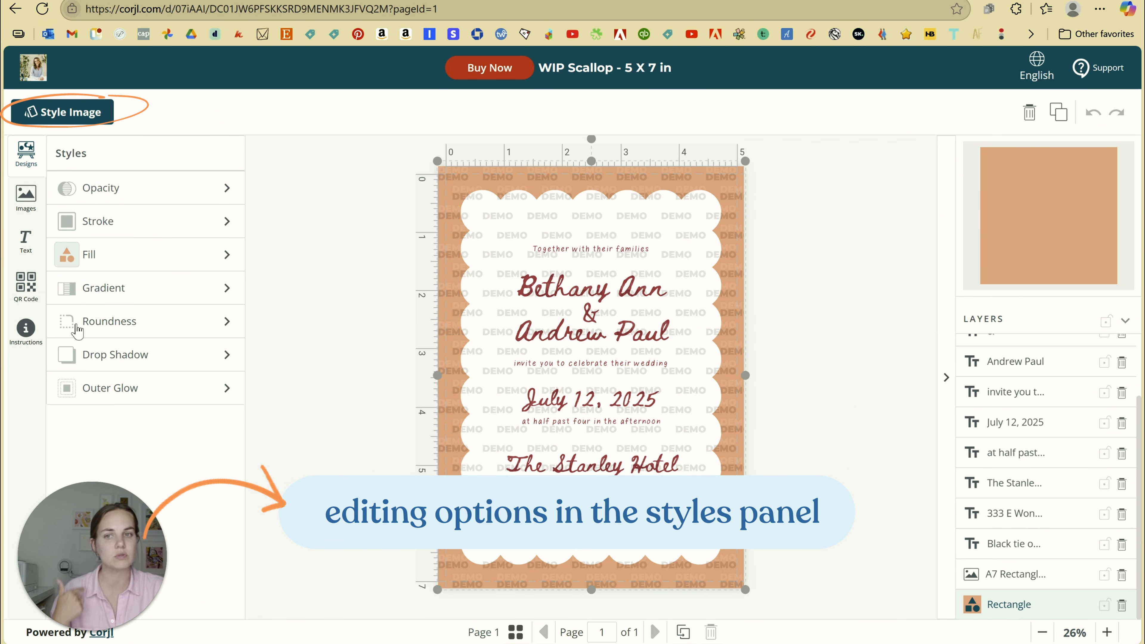
left_click(81, 257)
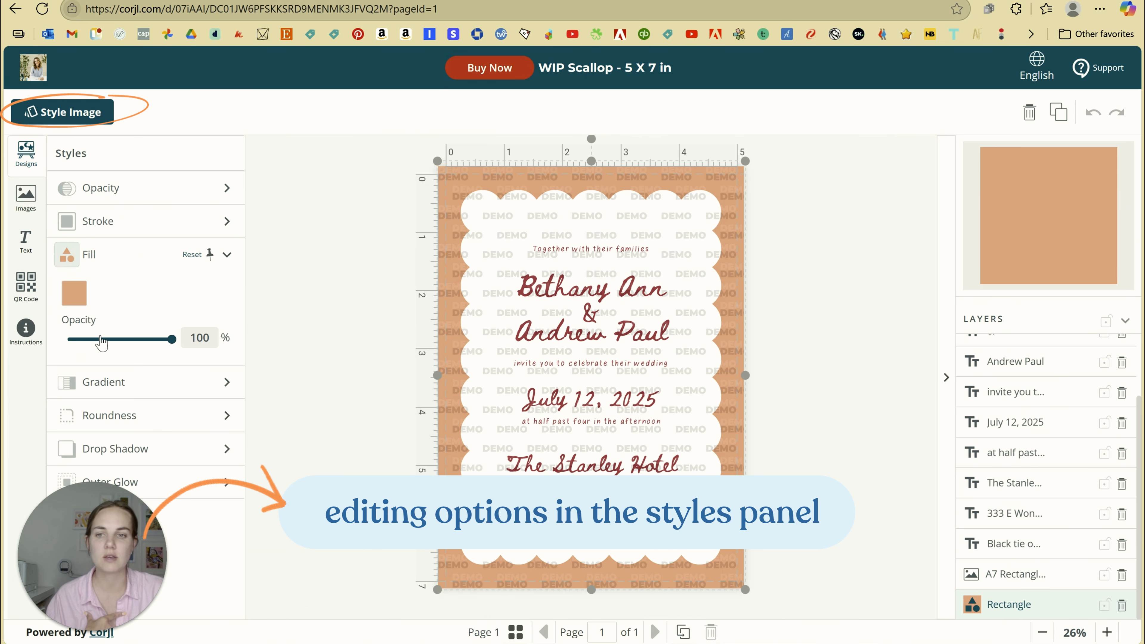
left_click(75, 294)
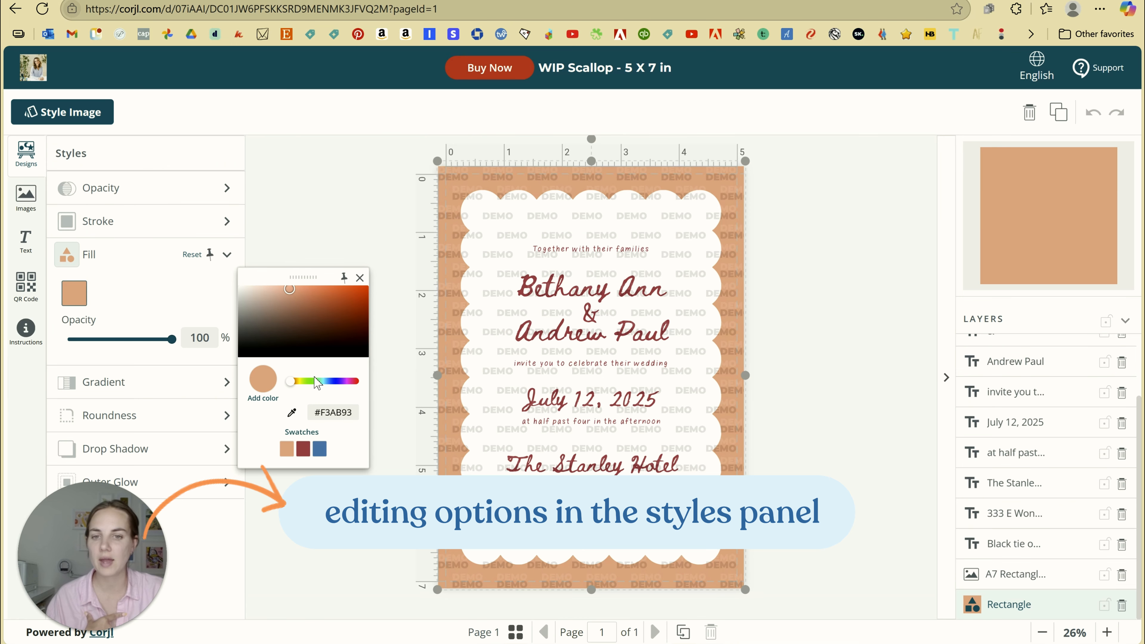
left_click_drag(315, 382, 355, 383)
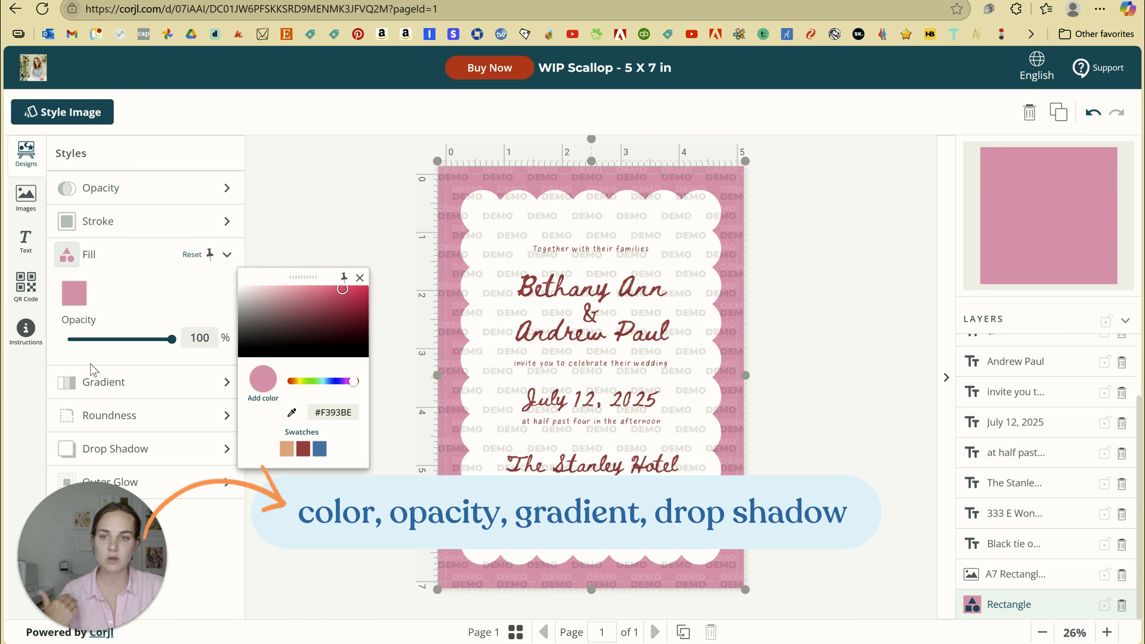
Check the drop shadow settings, then select the white scalloped panel image
left_click(98, 461)
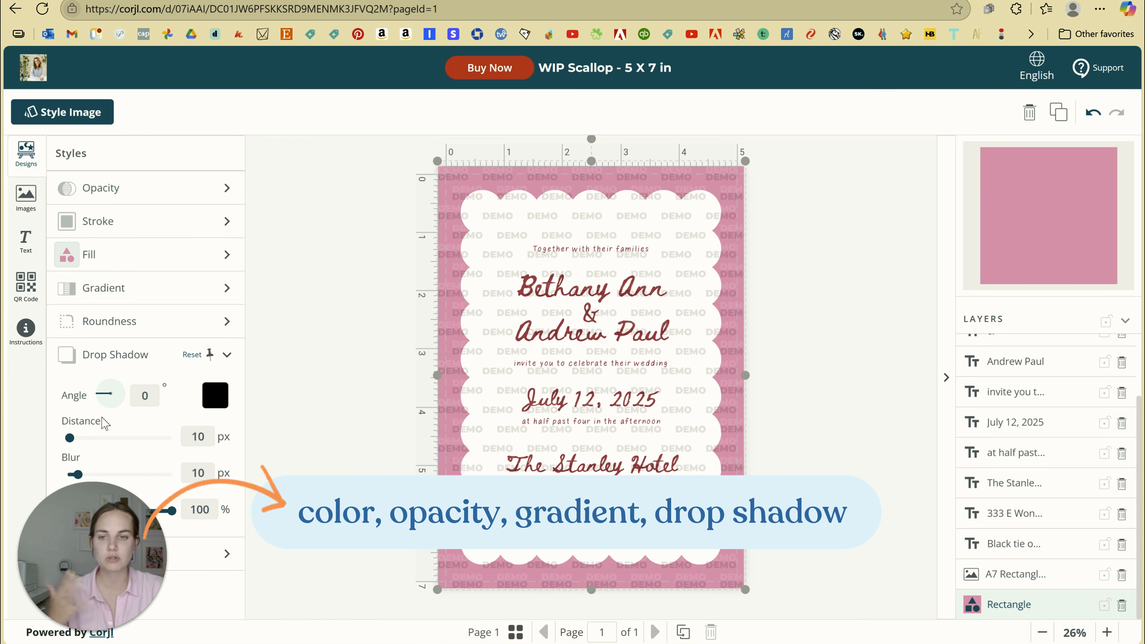
left_click(329, 229)
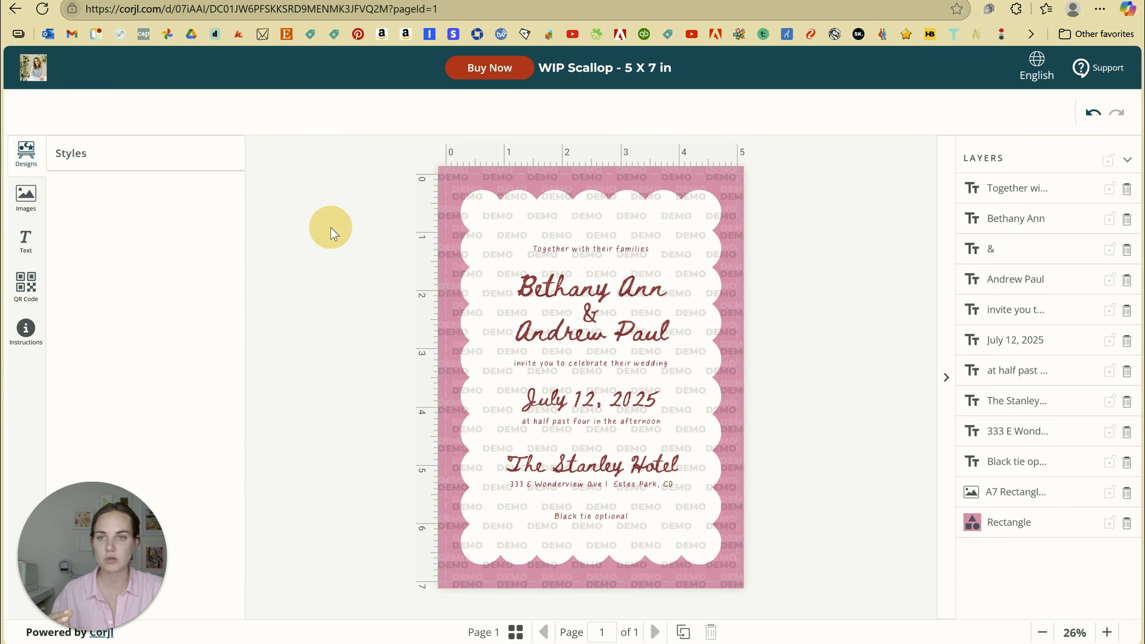
left_click(505, 183)
left_click(703, 226)
scroll(1045, 544, "down", 2)
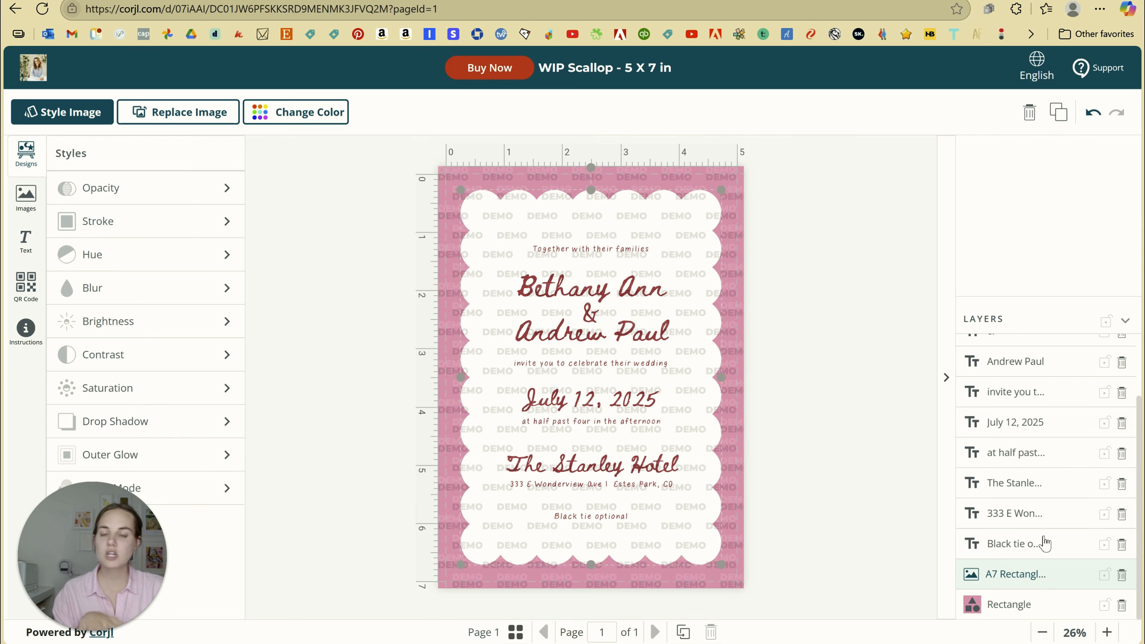
left_click(277, 126)
left_click(59, 196)
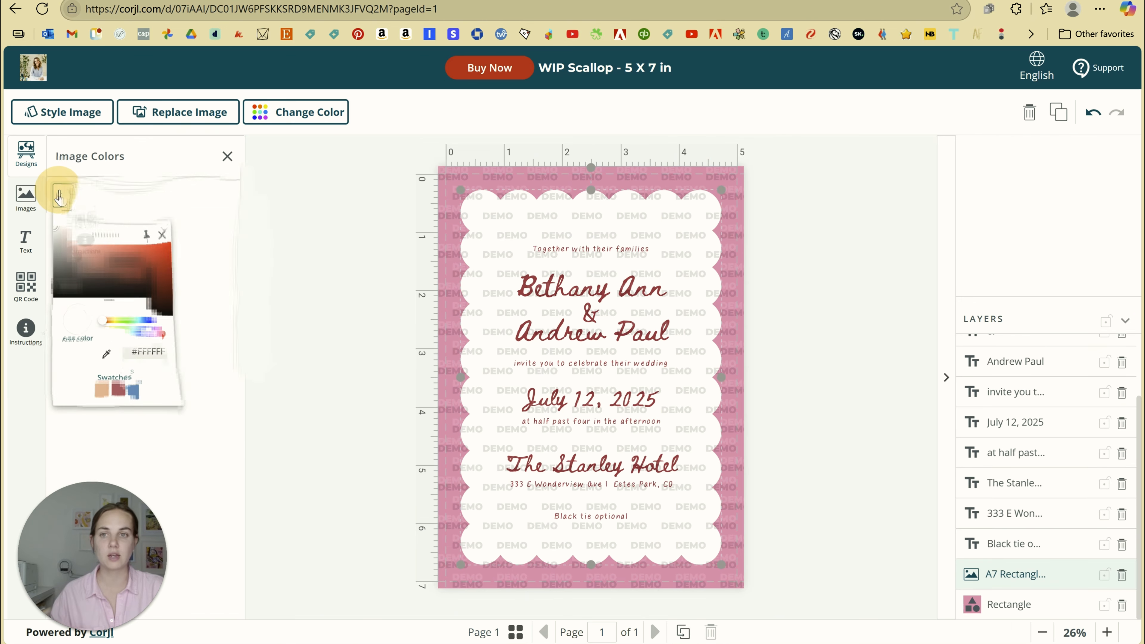
left_click_drag(112, 253, 25, 199)
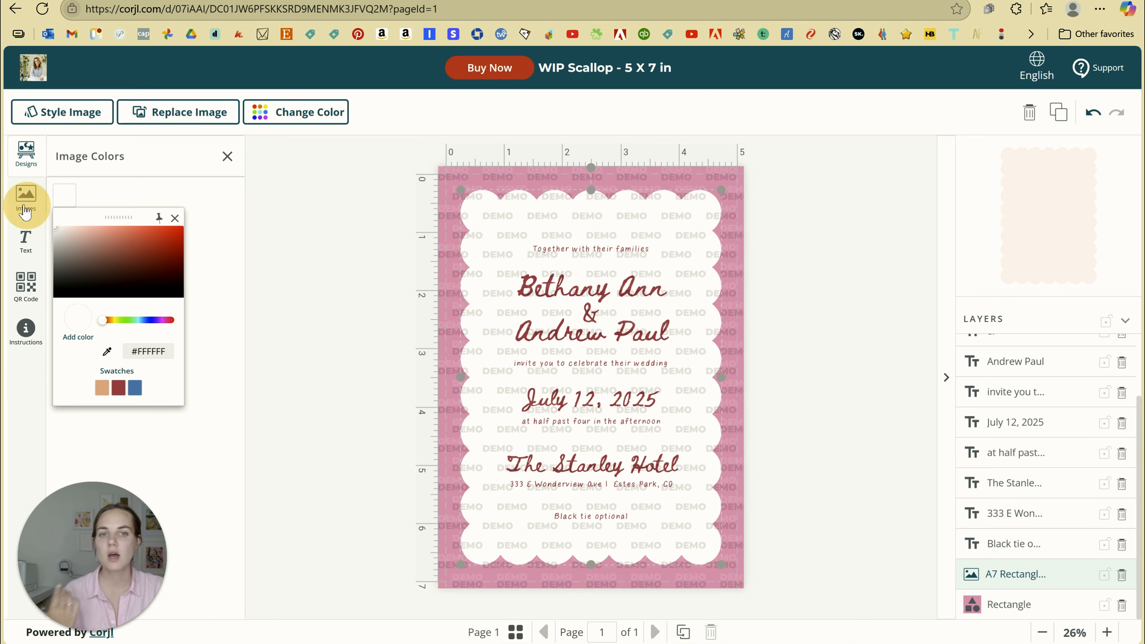
left_click(292, 263)
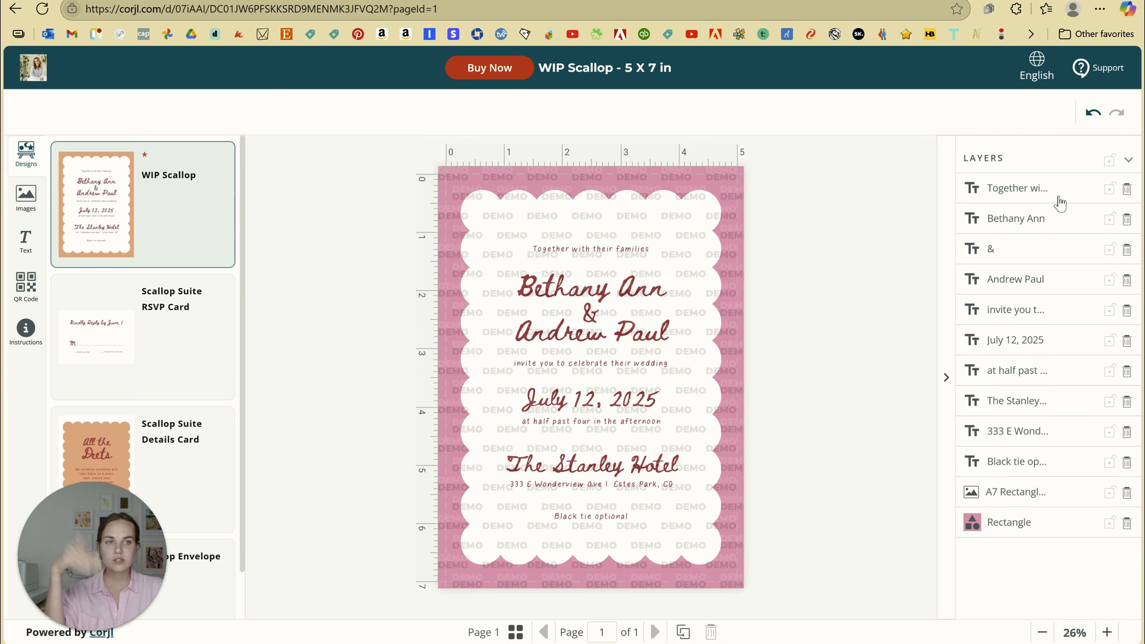
Lock the Rectangle and A7 Rectangle layers, then unlock one and accidentally delete the pink background
left_click(1110, 523)
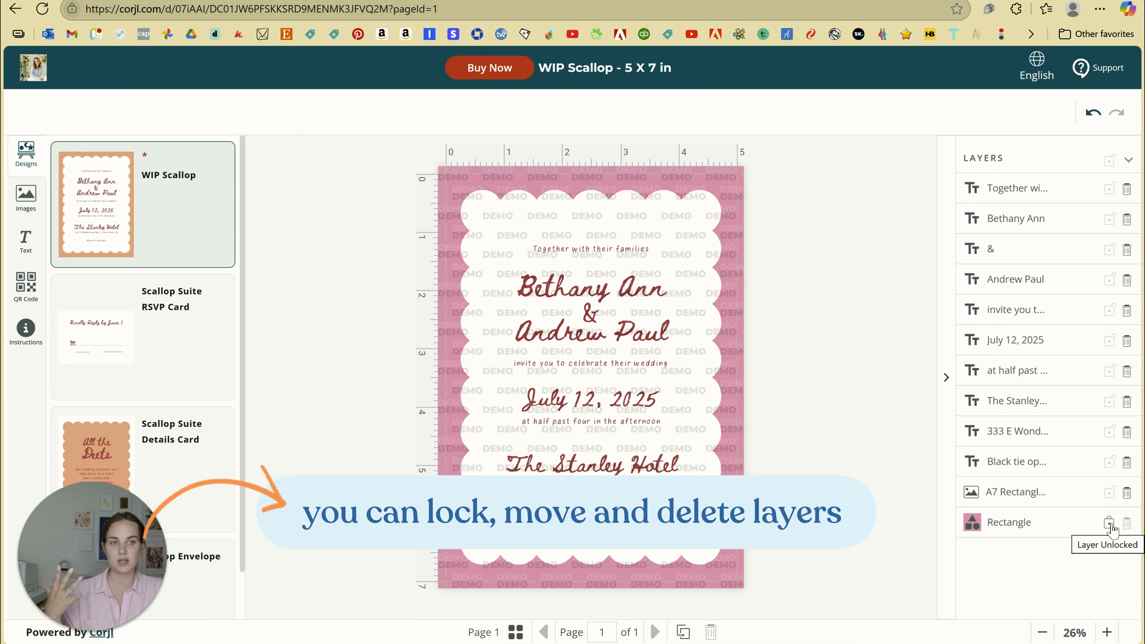
left_click(1109, 493)
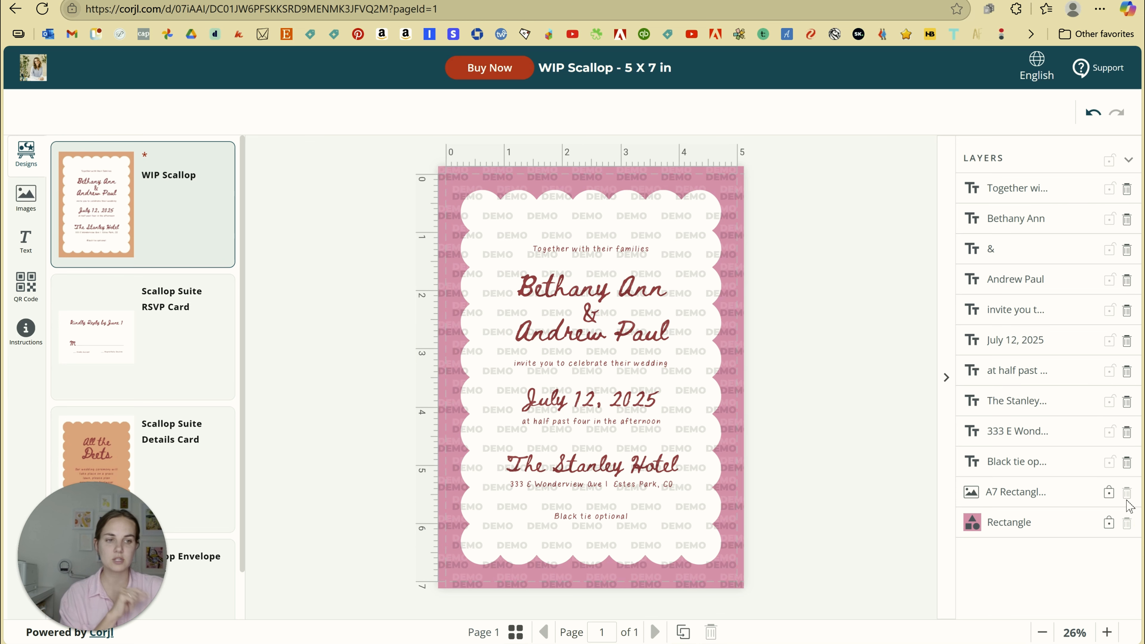
left_click(1109, 492)
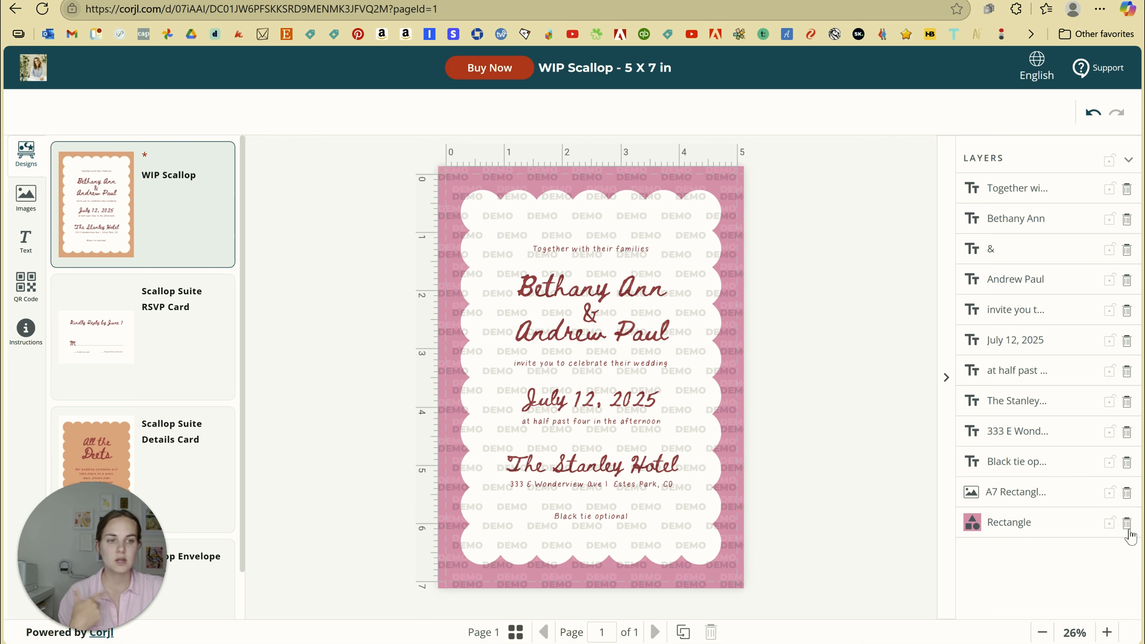
left_click(1127, 523)
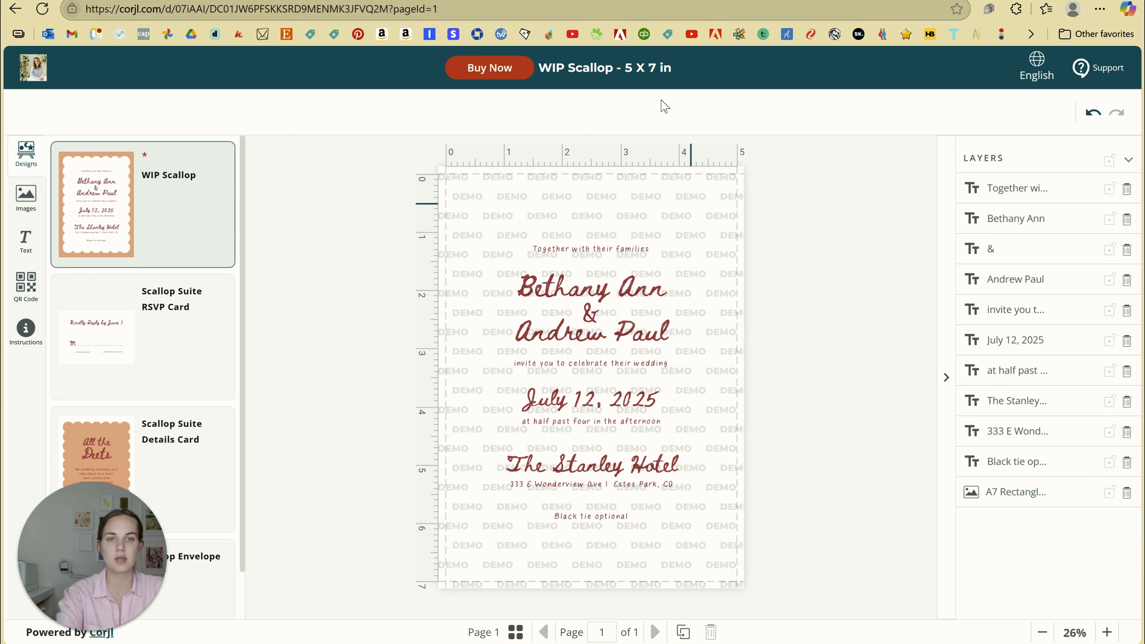
Recolour the white scallop image red, then undo it and the deletion with Ctrl+Z
left_click(656, 200)
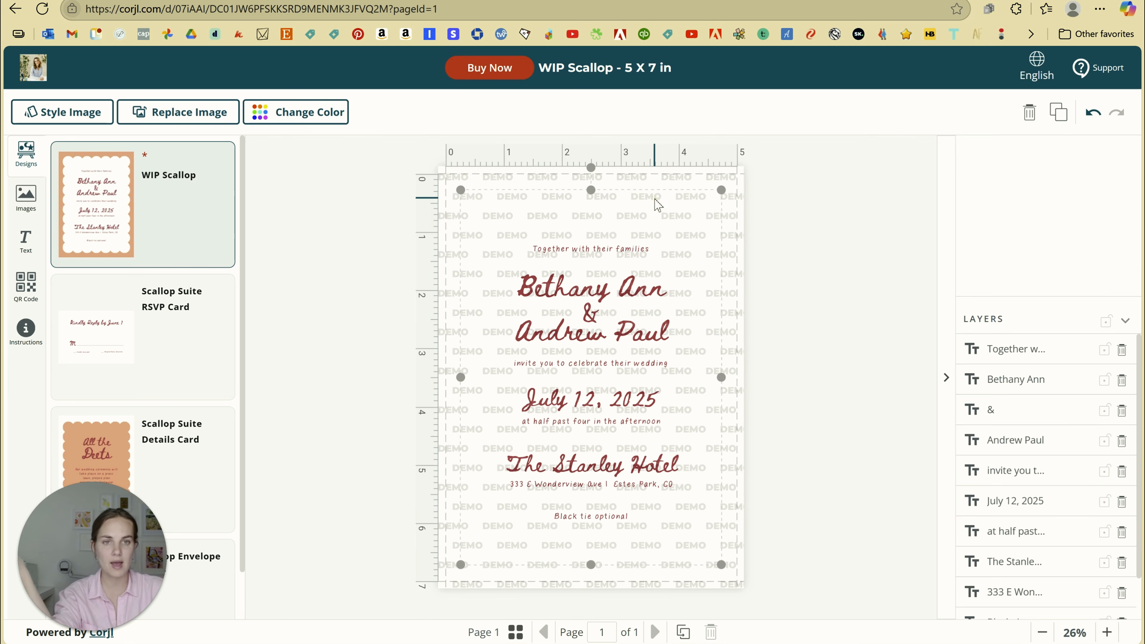
left_click(311, 111)
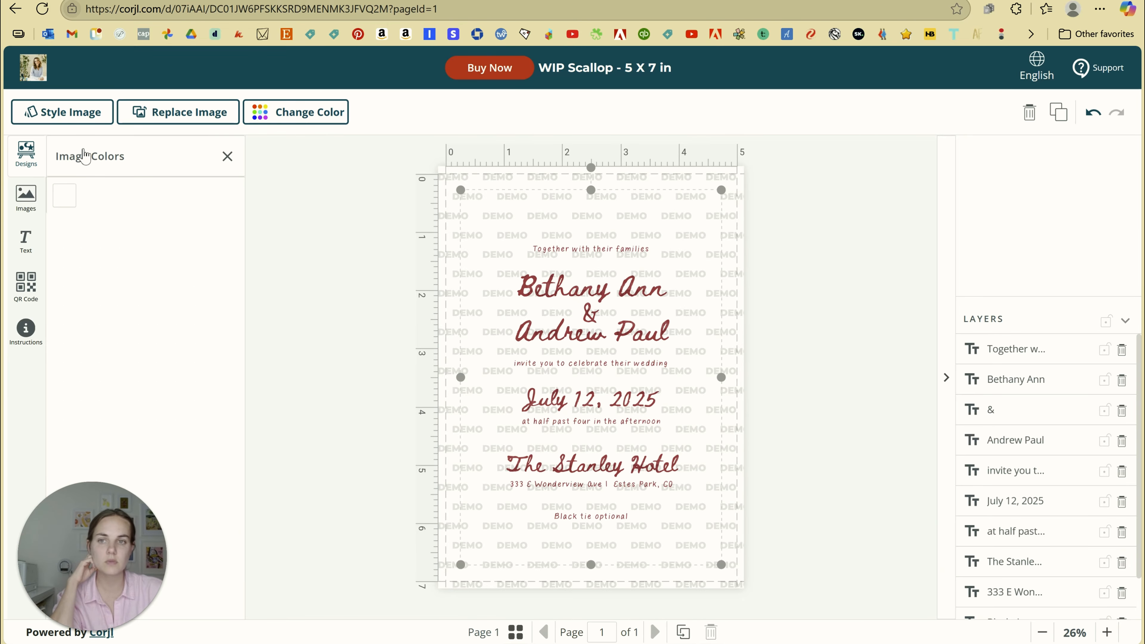
left_click(64, 195)
left_click_drag(155, 271, 309, 283)
key("ctrl+z")
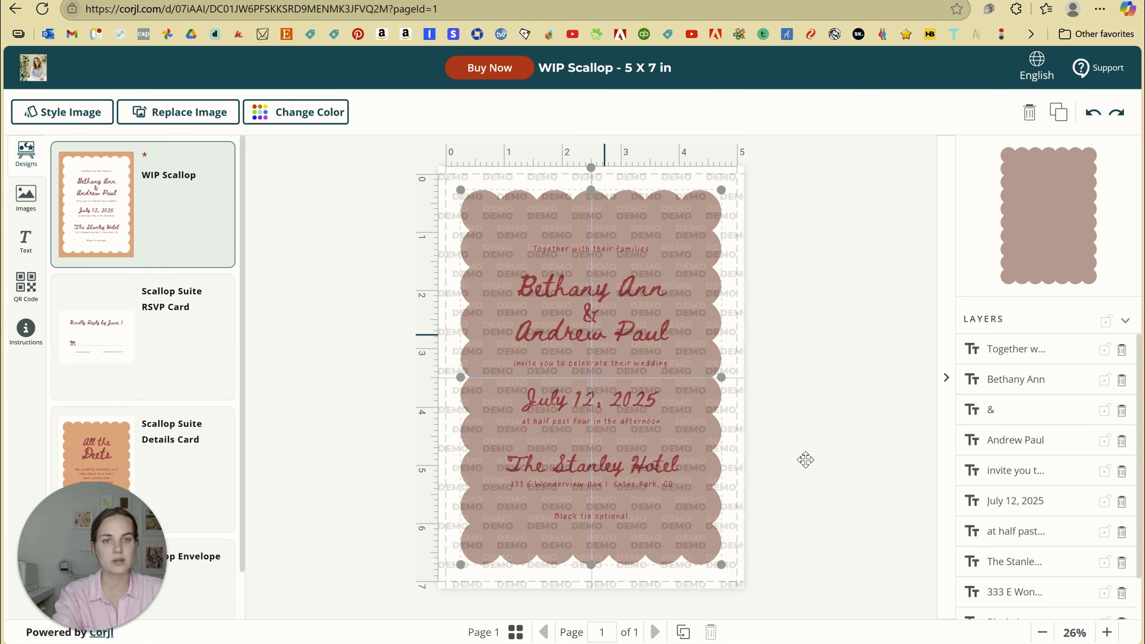
key("ctrl+z")
key("ctrl+z")
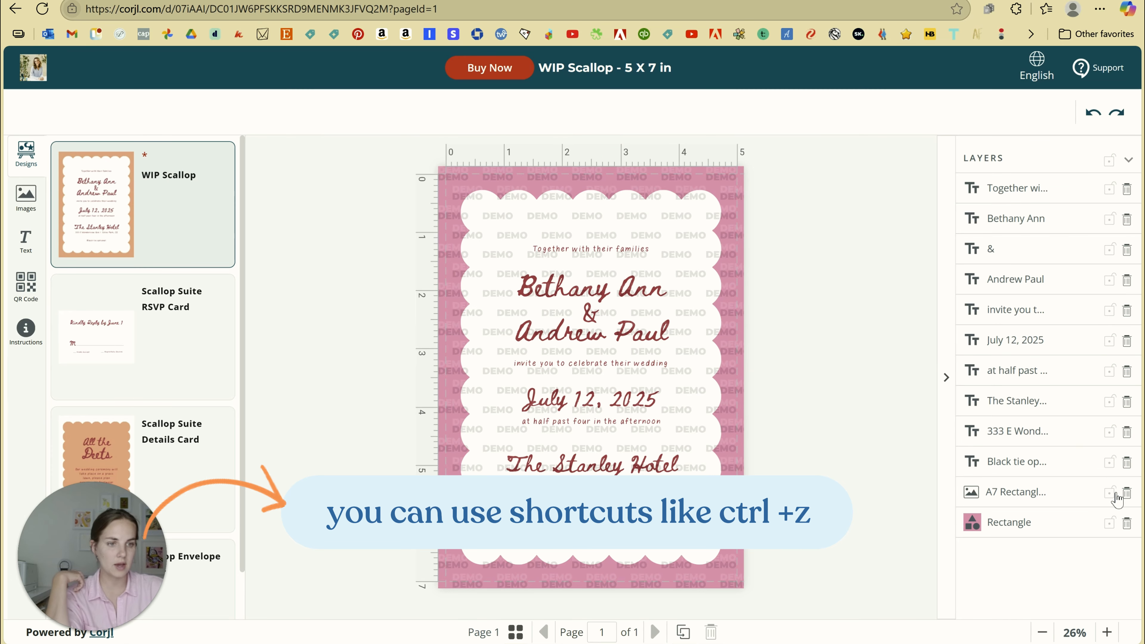
Lock both the A7 Rectangle and pink Rectangle background layers
left_click(1115, 493)
left_click(1114, 523)
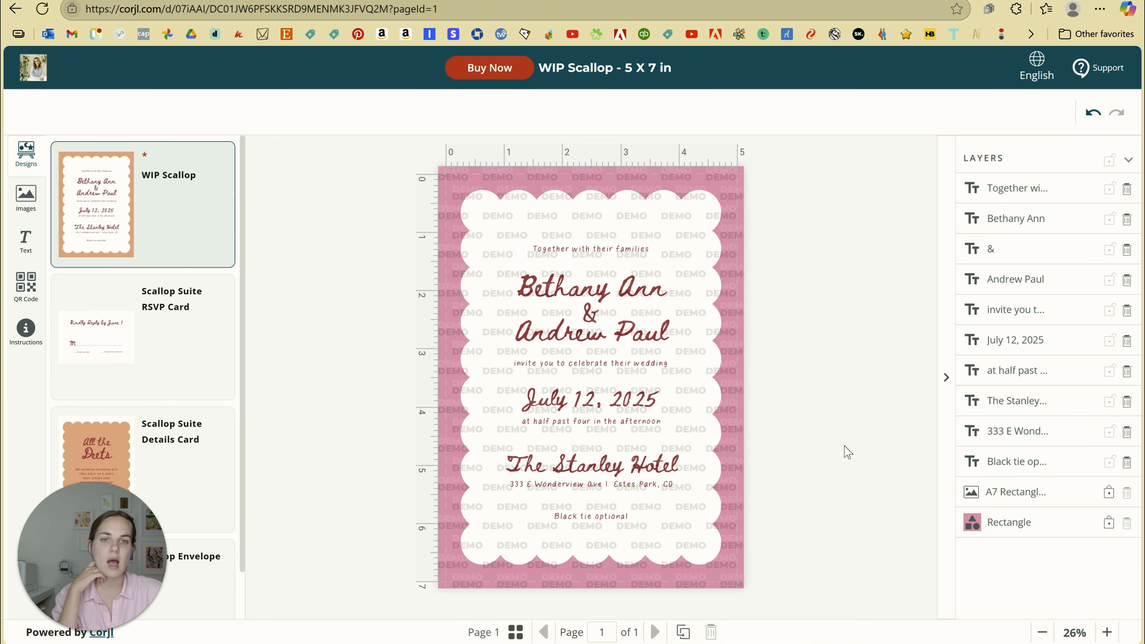
left_click(605, 253)
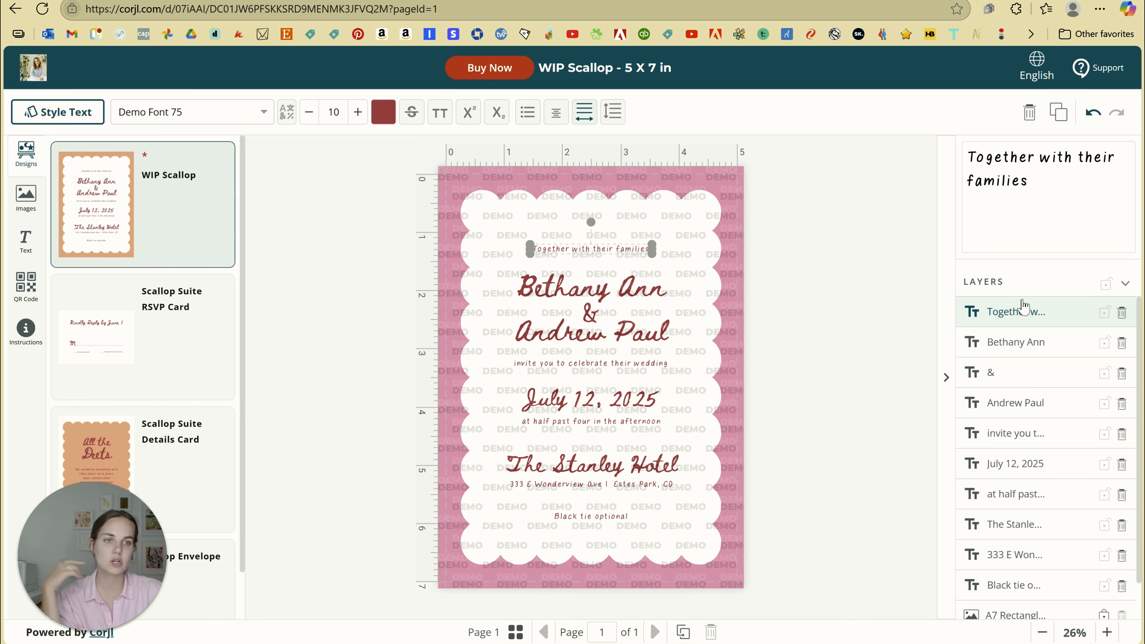
Replace the sample bride's name on the first name line with the new bride's full name, fixing a typo
scroll(1049, 384, "down", 1)
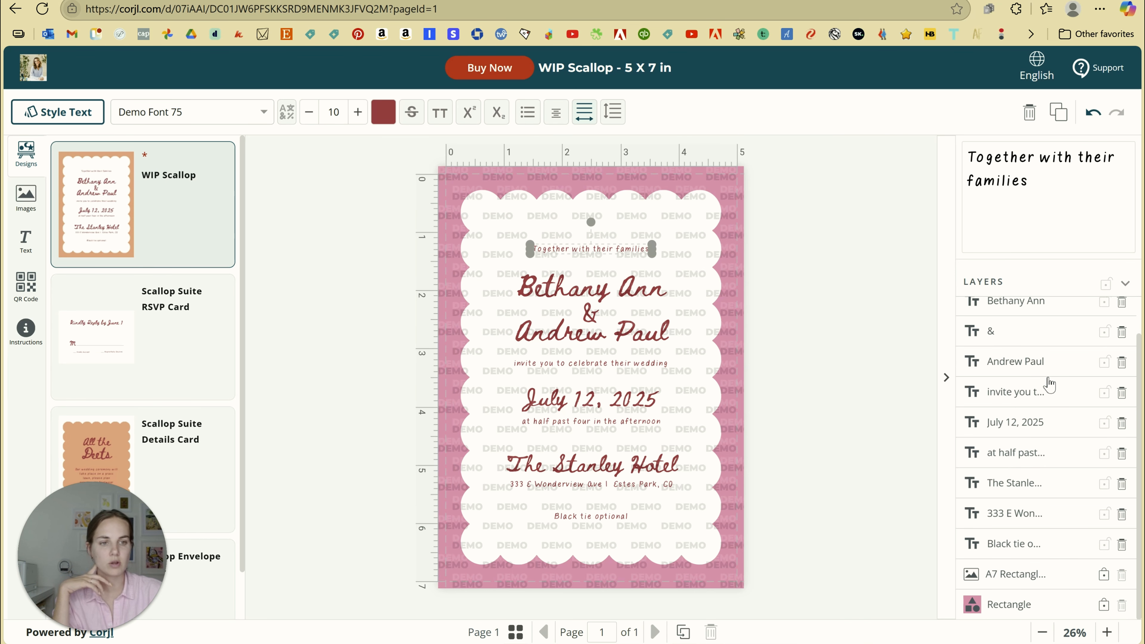
scroll(1049, 384, "up", 1)
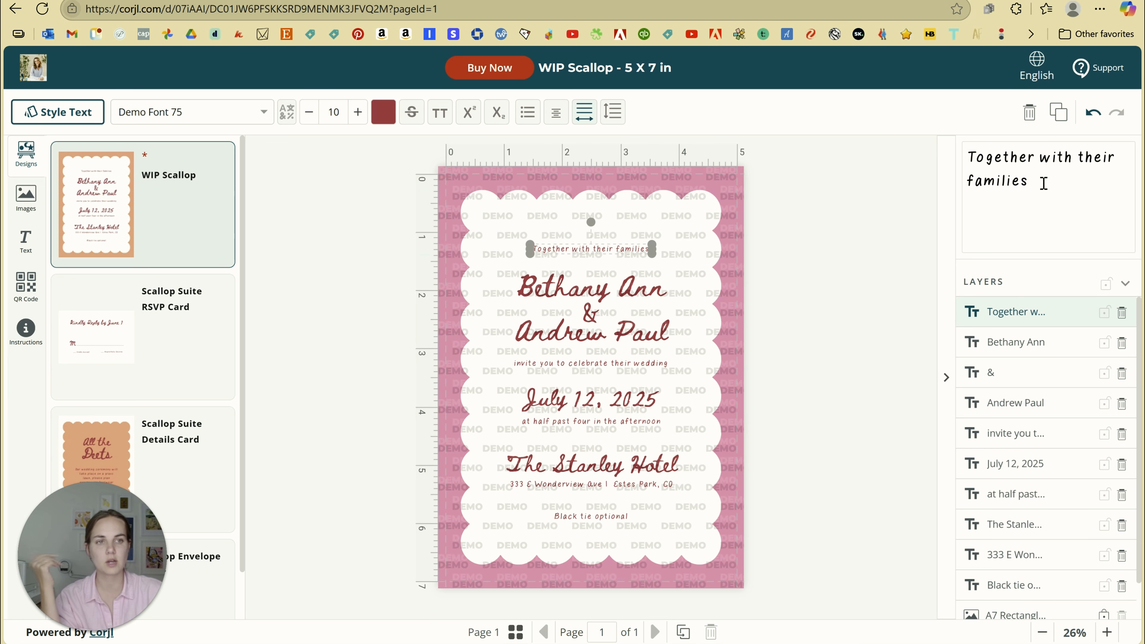
left_click(1057, 181)
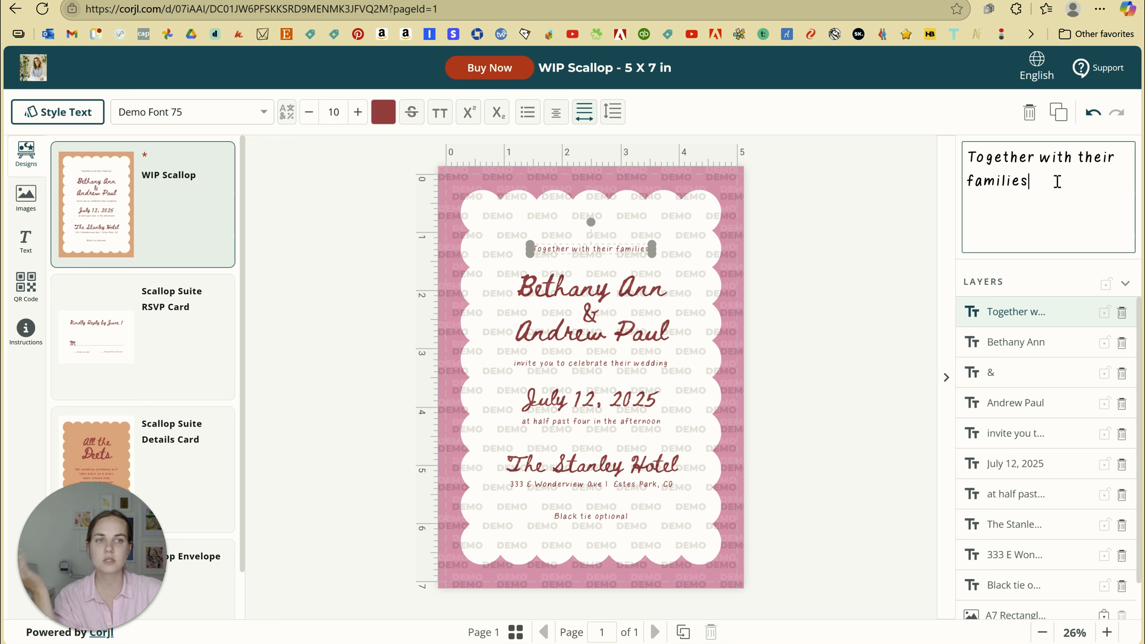
left_click(622, 297)
left_click_drag(1073, 161, 974, 154)
key("BackSpace")
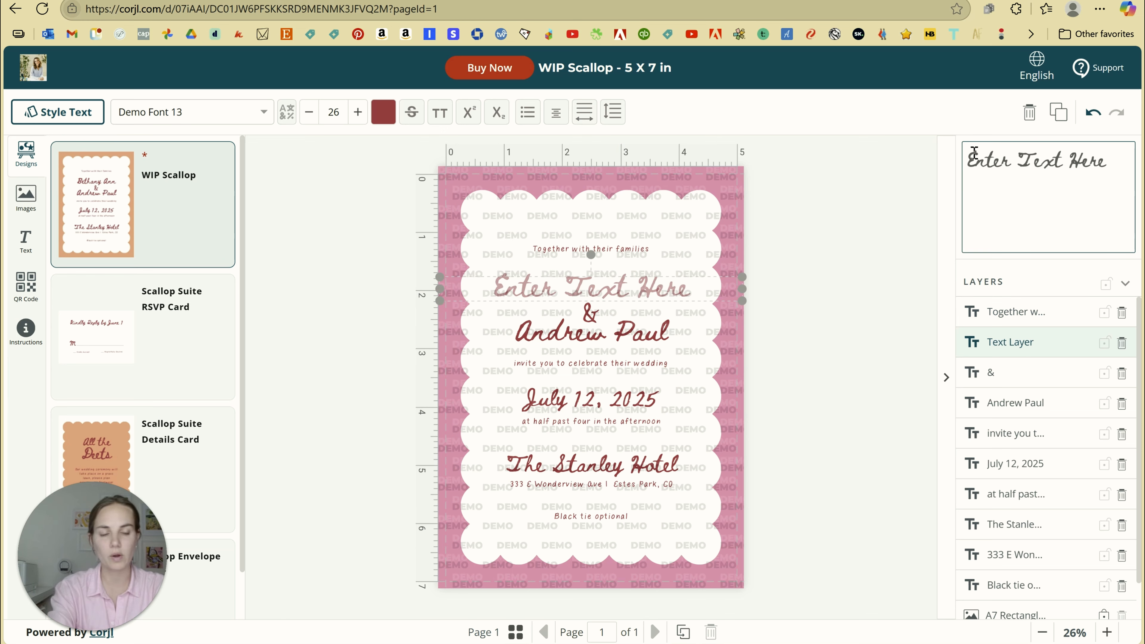
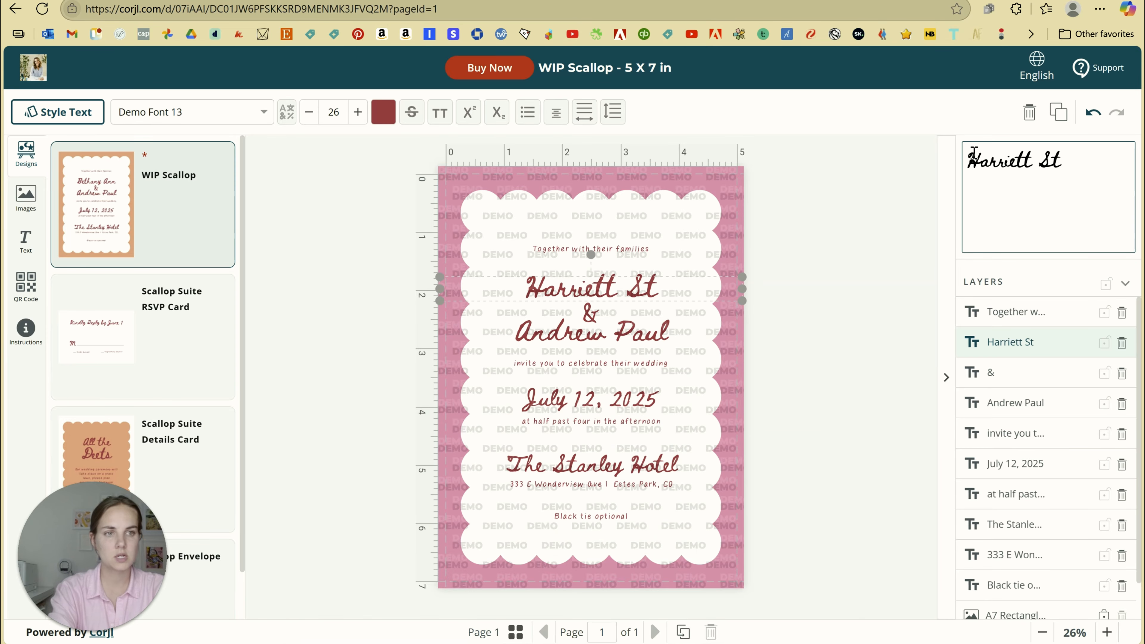
left_click(1110, 160)
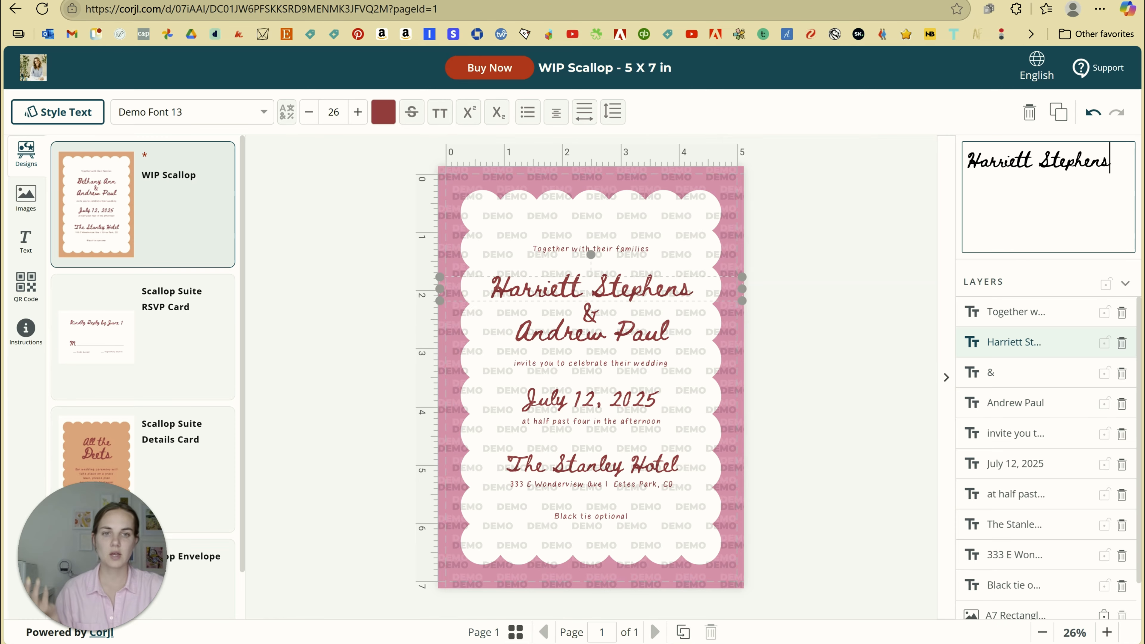
Shrink the first name, second name and ampersand to font size 22
left_click(309, 112)
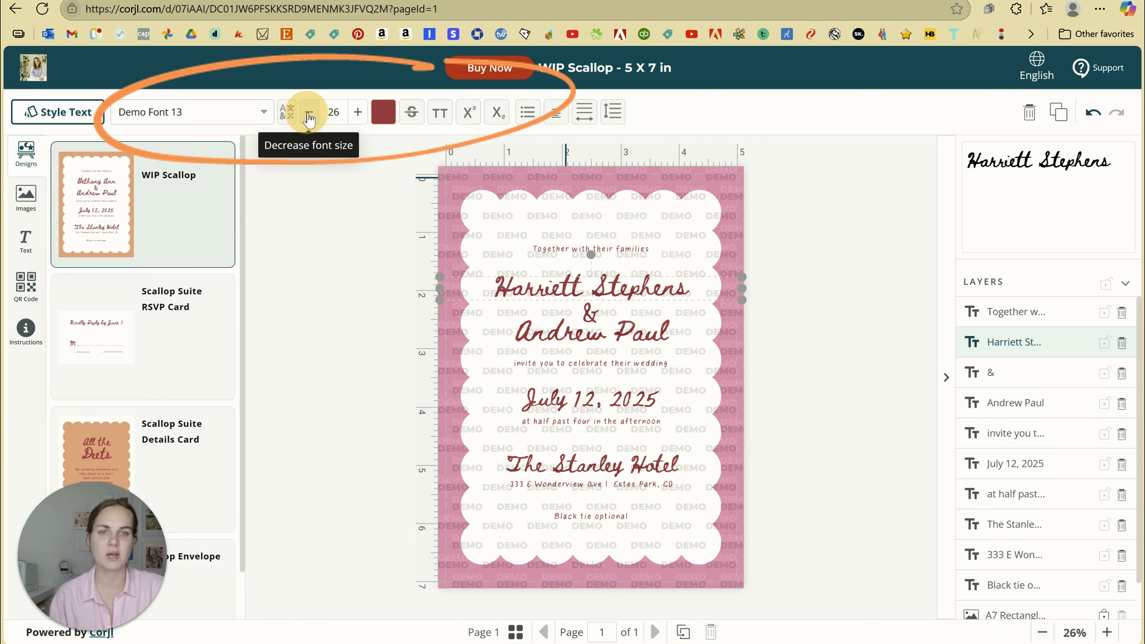
left_click(309, 113)
left_click(309, 113)
left_click(309, 113)
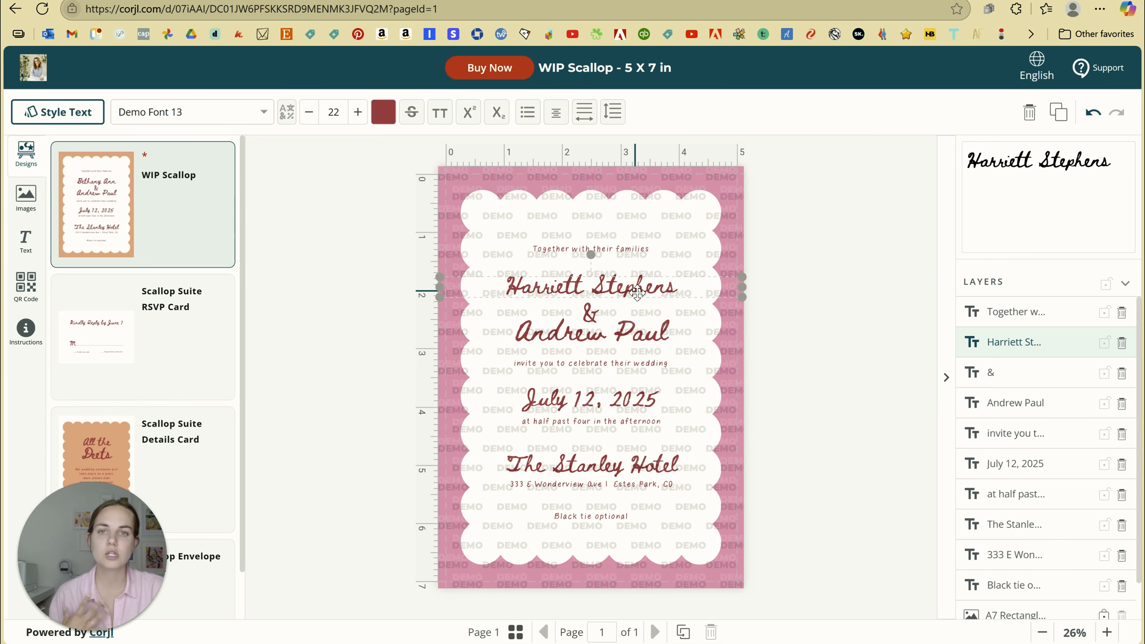
left_click(589, 316)
left_click(595, 336)
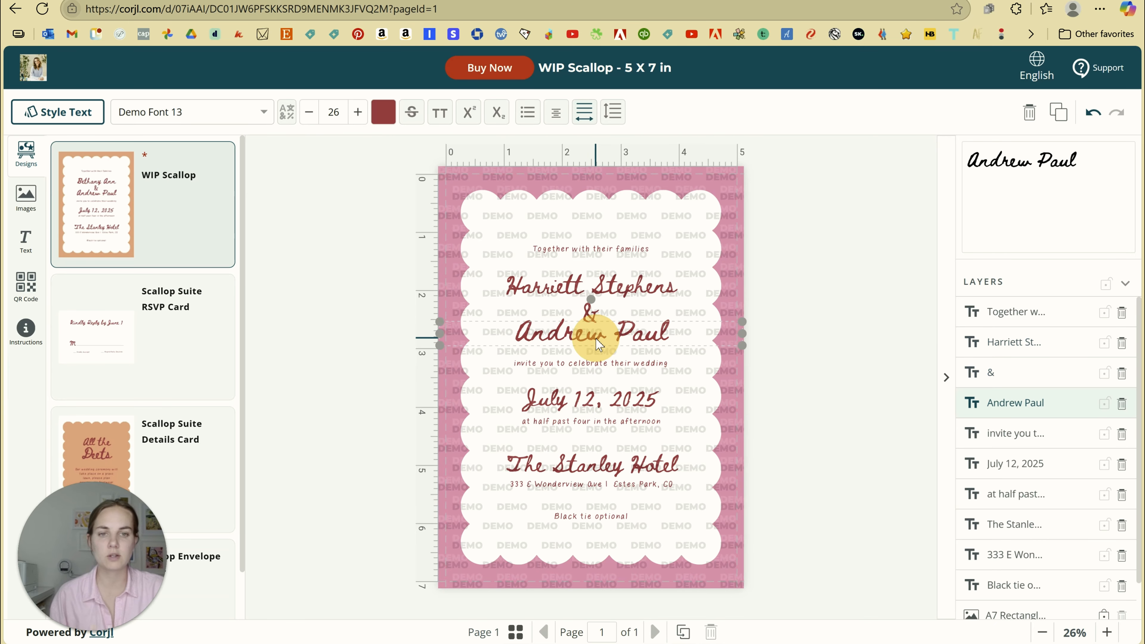
left_click(308, 118)
left_click(308, 119)
left_click(307, 118)
left_click(307, 118)
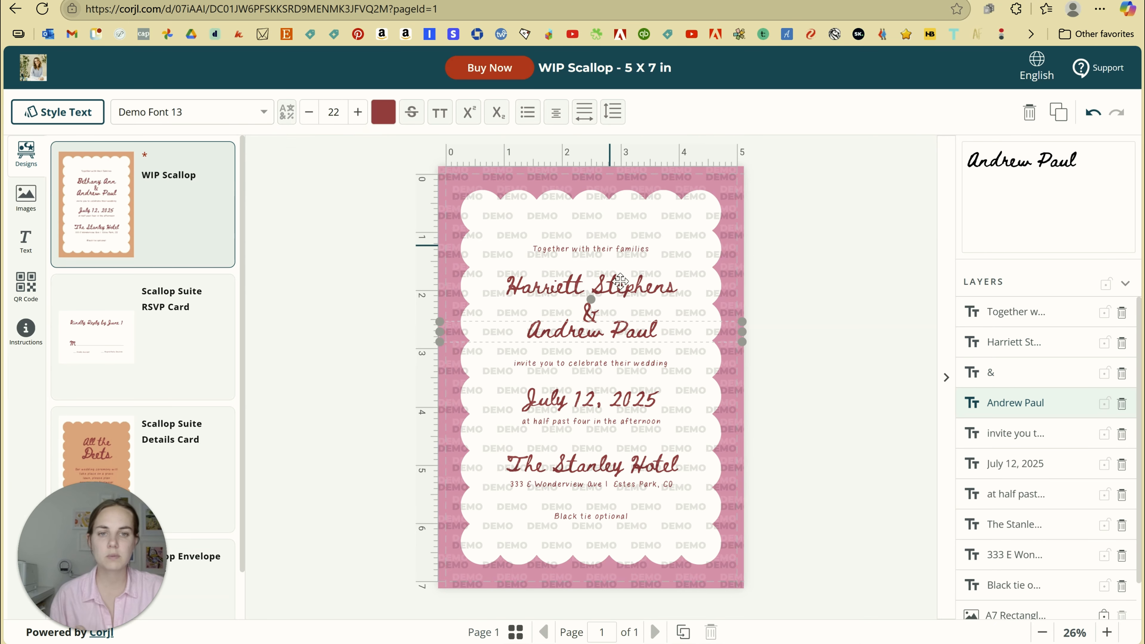
left_click(589, 314)
left_click(309, 116)
left_click(309, 117)
left_click(309, 117)
left_click(309, 116)
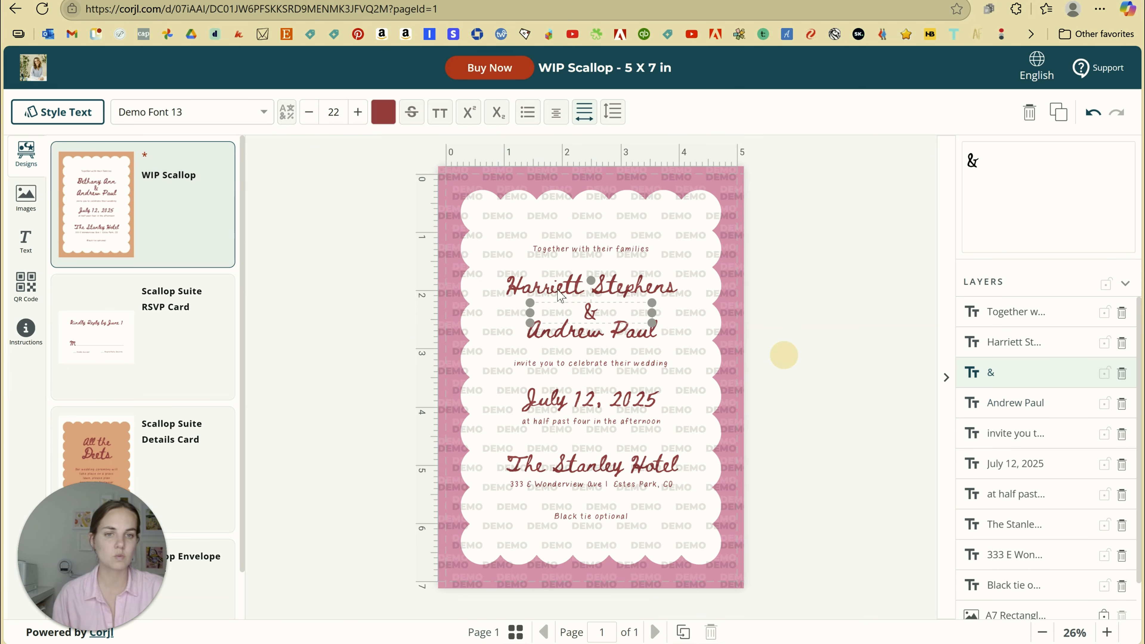
Try moving the ampersand up to the families line, undo it, and reselect the first name
left_click(783, 356)
left_click(593, 315)
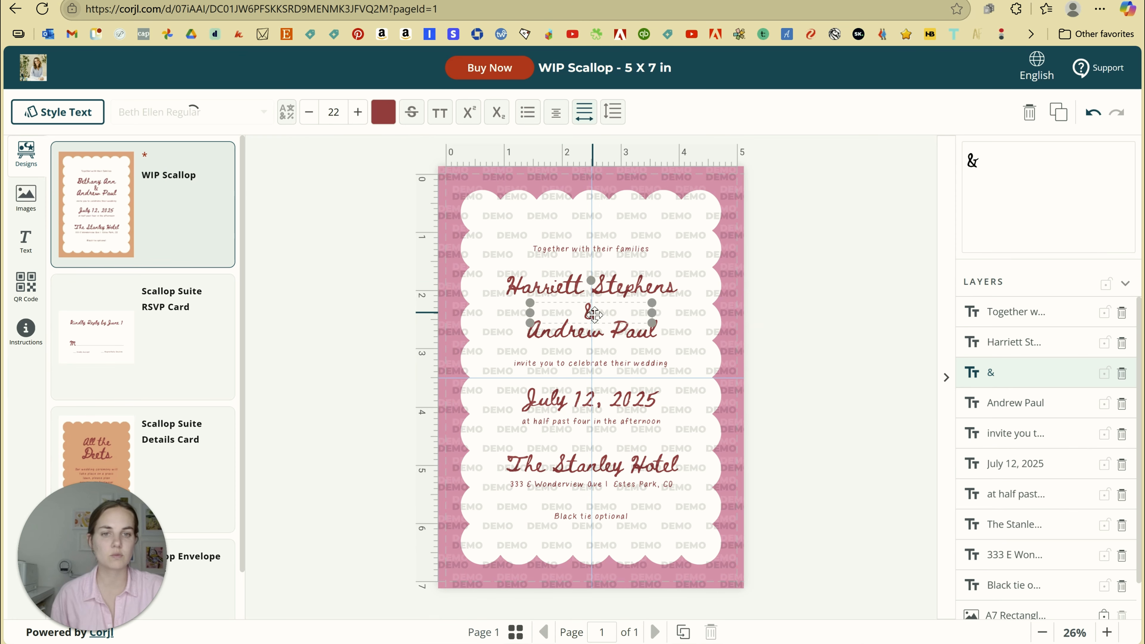
left_click_drag(593, 315, 544, 255)
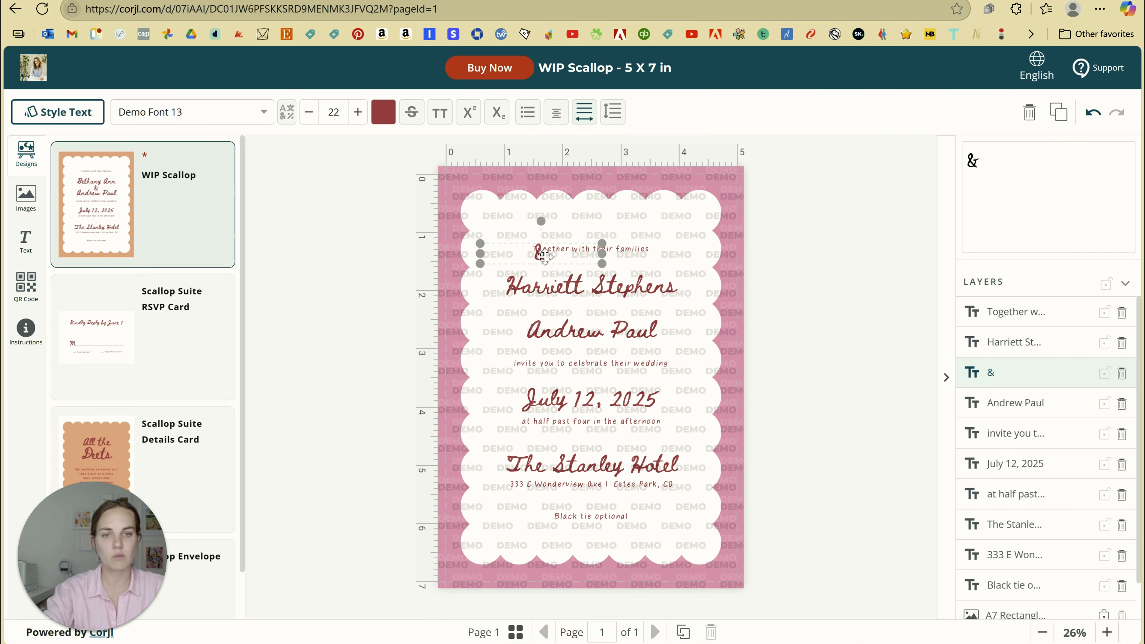
key("ctrl+z")
left_click(621, 281)
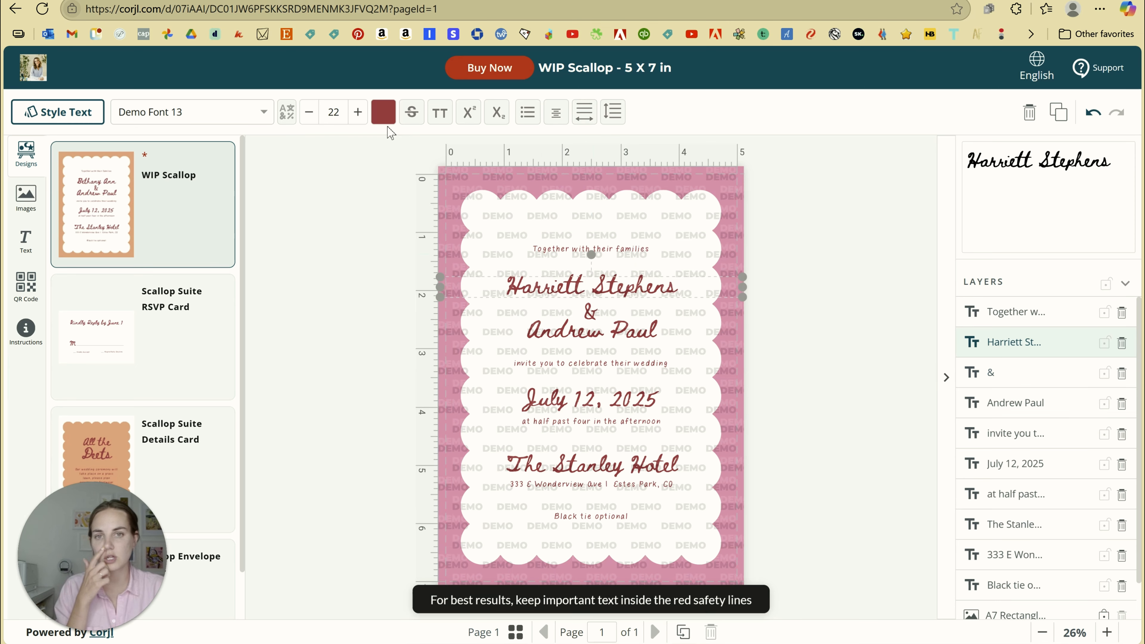
left_click(383, 112)
Colour the first name line a light blue
left_click(467, 238)
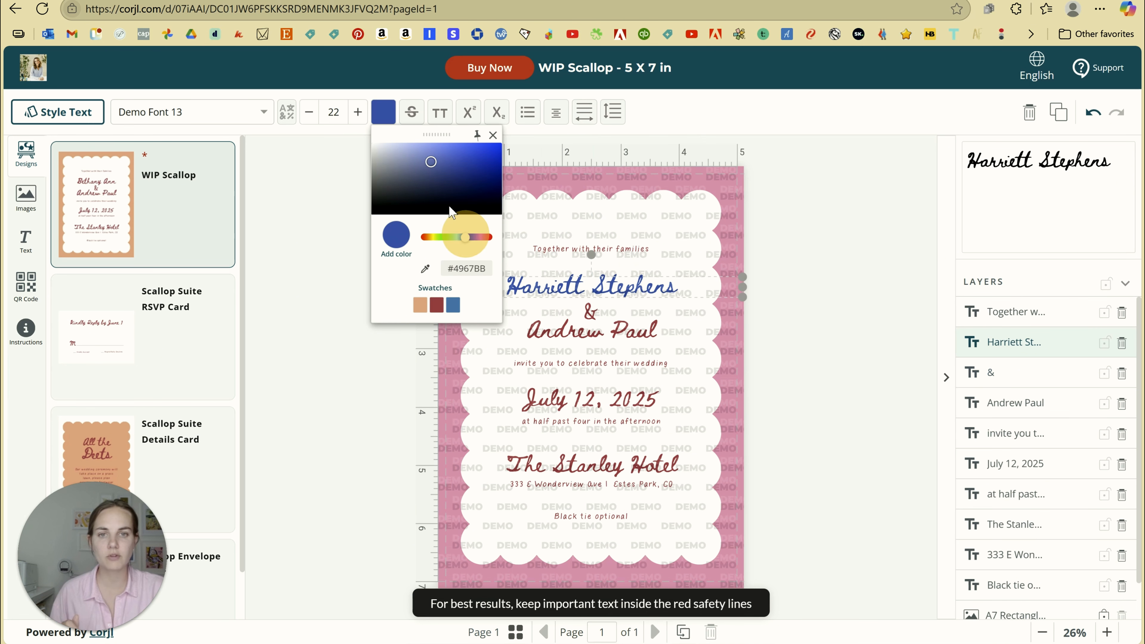
left_click(420, 156)
left_click(315, 228)
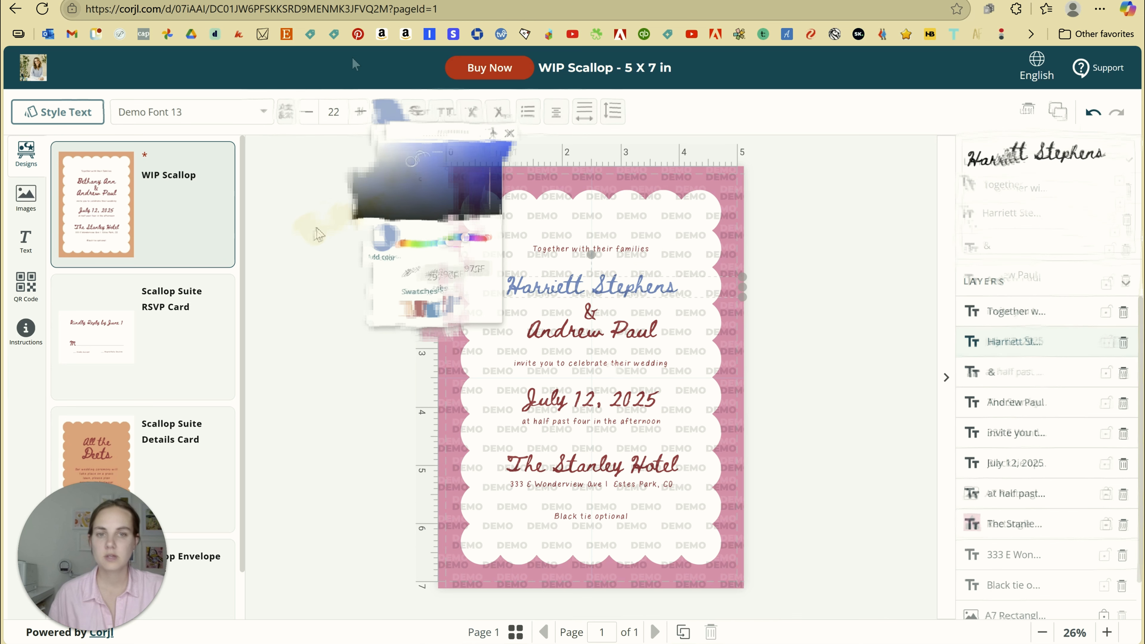
left_click(602, 287)
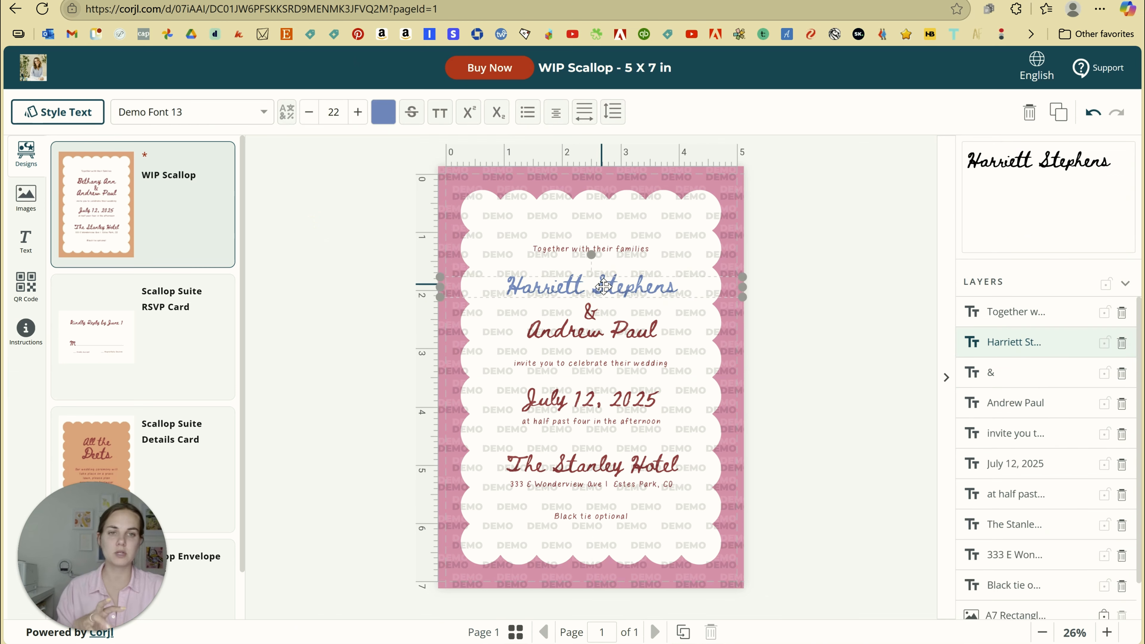
Set the first name in Demo Font 14 at size 34 and nudge it slightly higher
left_click(265, 117)
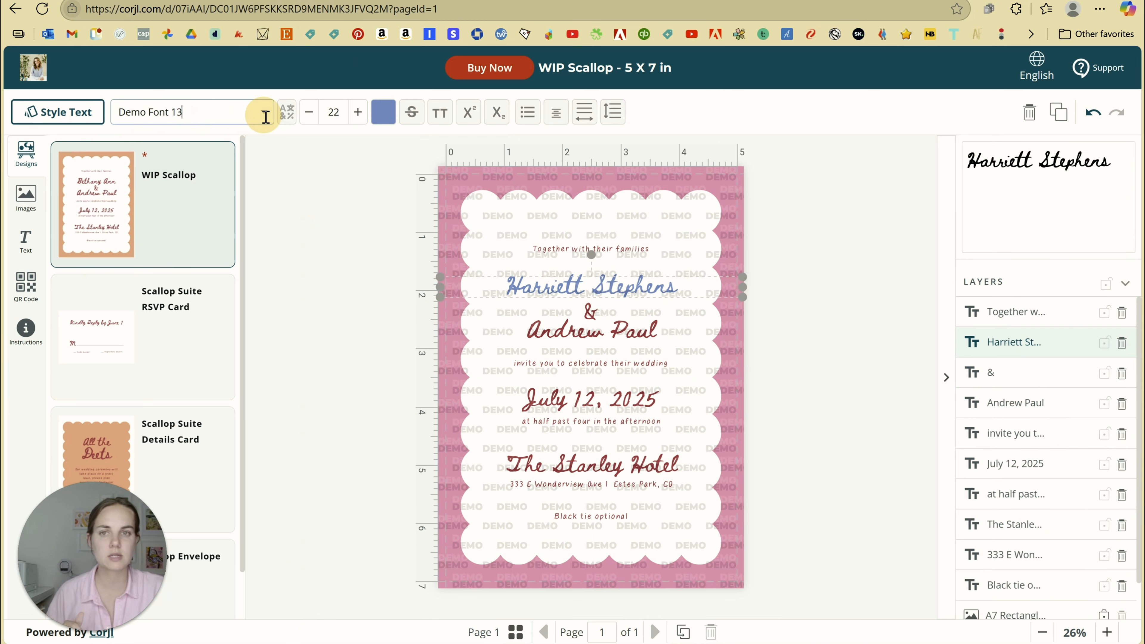
left_click(272, 158)
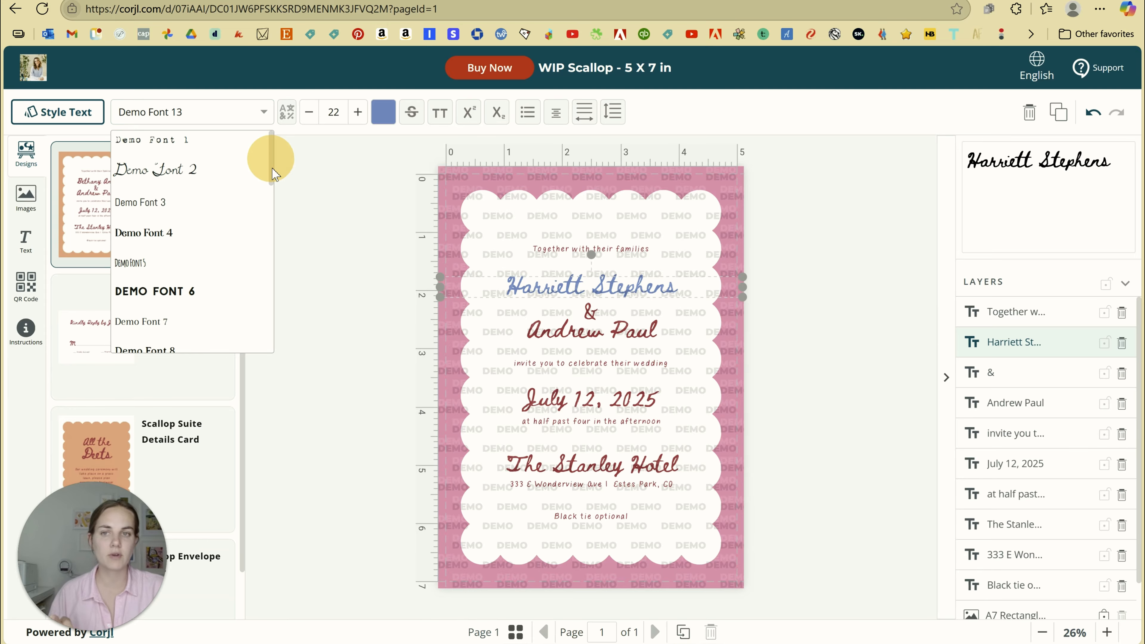
left_click_drag(272, 169, 280, 239)
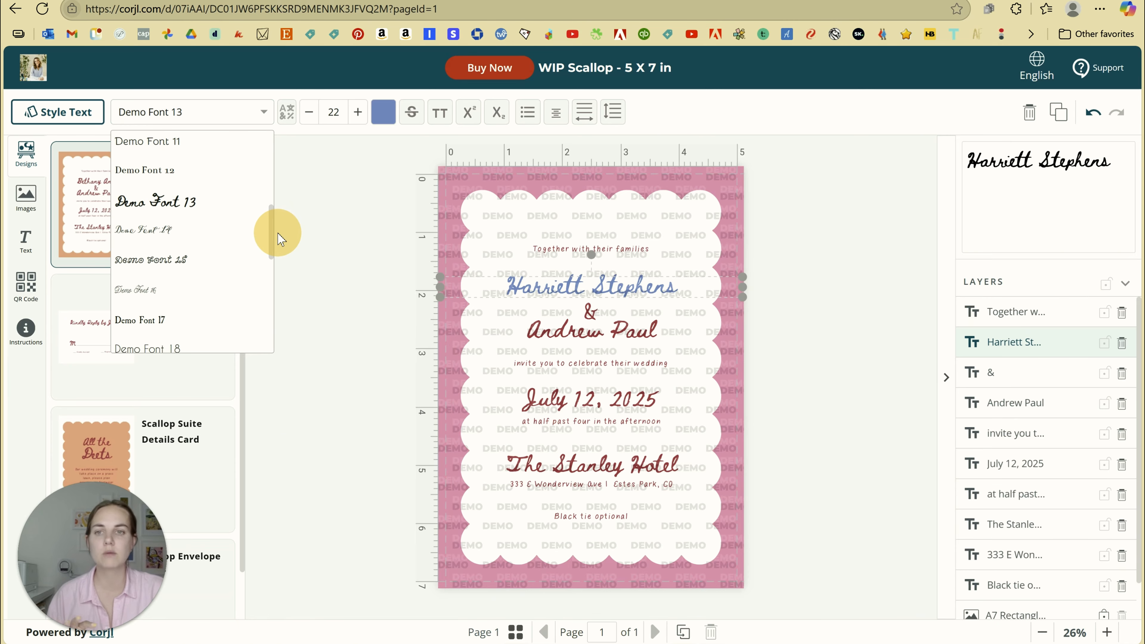
left_click(210, 233)
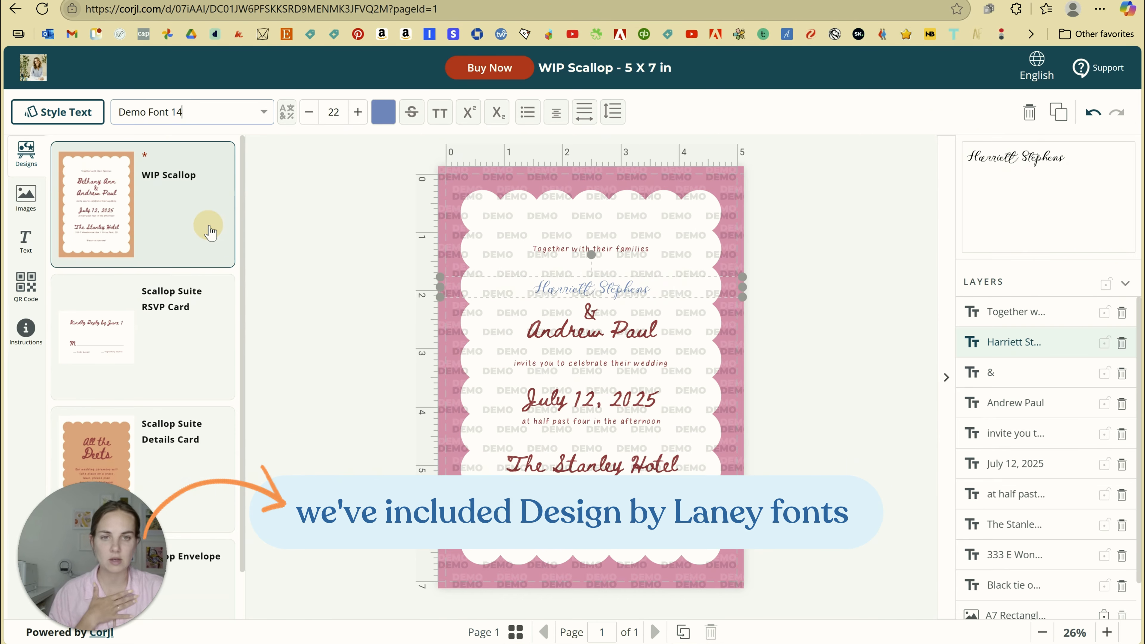
left_click(361, 107)
left_click(362, 107)
left_click(361, 107)
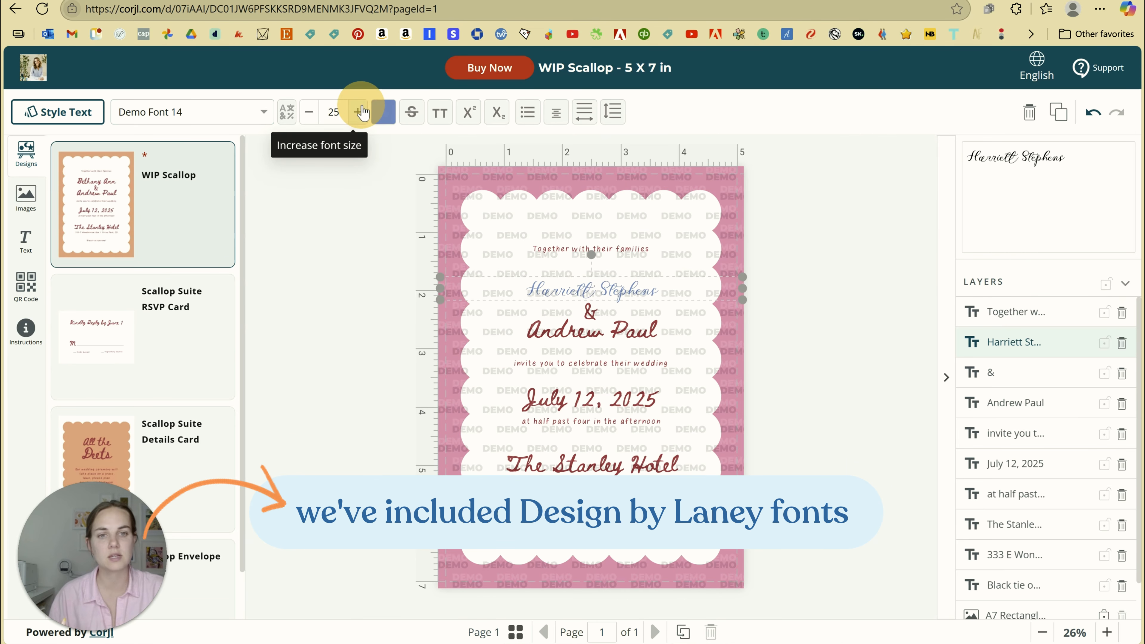
left_click(361, 106)
left_click(361, 107)
left_click(361, 107)
left_click(362, 106)
left_click(361, 107)
left_click(361, 111)
left_click(361, 111)
left_click(361, 112)
left_click(361, 112)
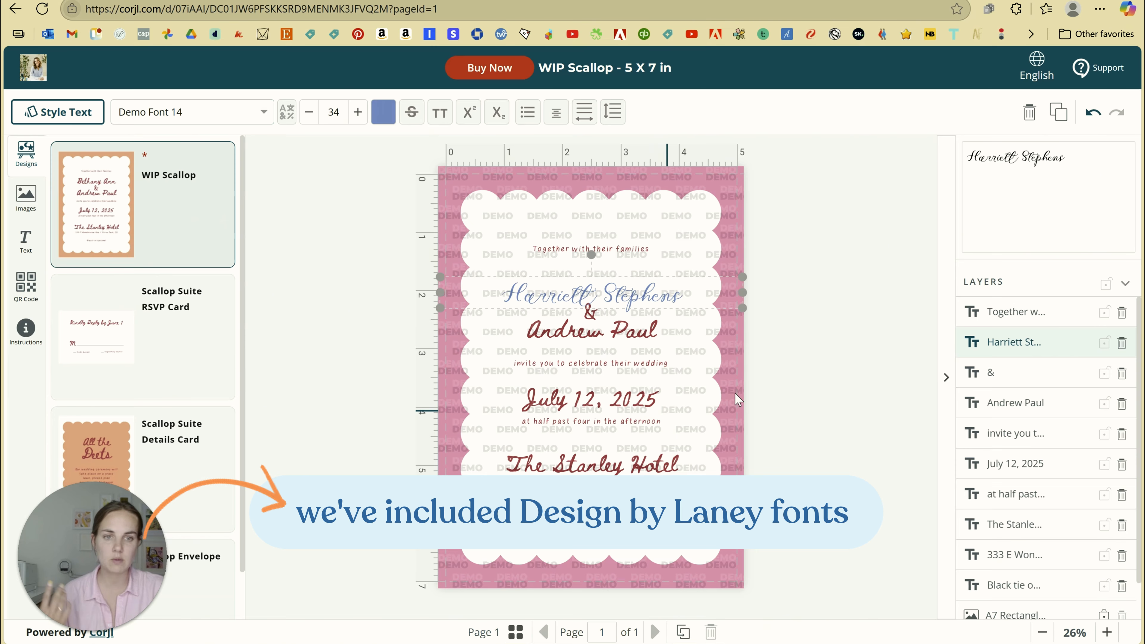
left_click(779, 379)
left_click_drag(622, 292, 625, 280)
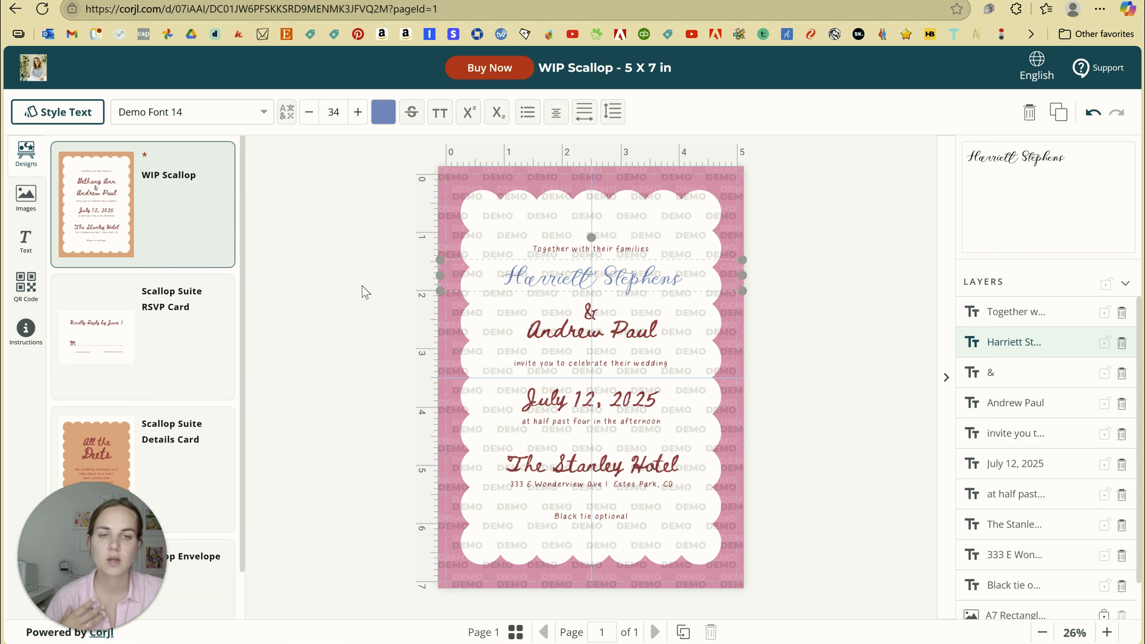
Set the second name line in Demo Font 14 at size 34
left_click(568, 322)
left_click(190, 111)
scroll(204, 225, "down", 2)
left_click(266, 230)
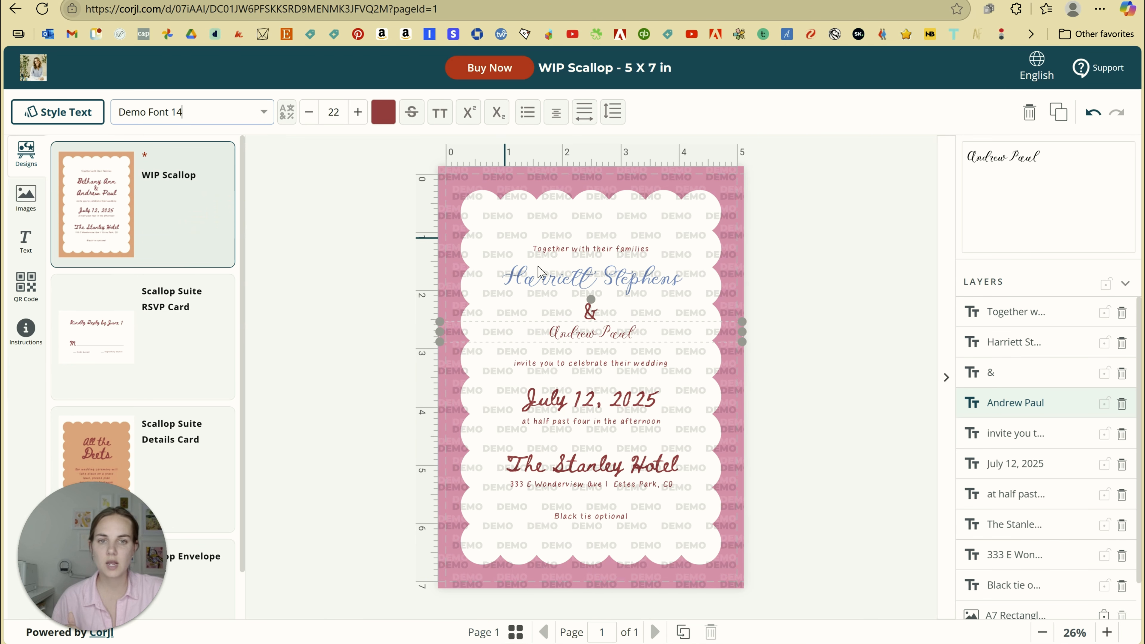
left_click(537, 279)
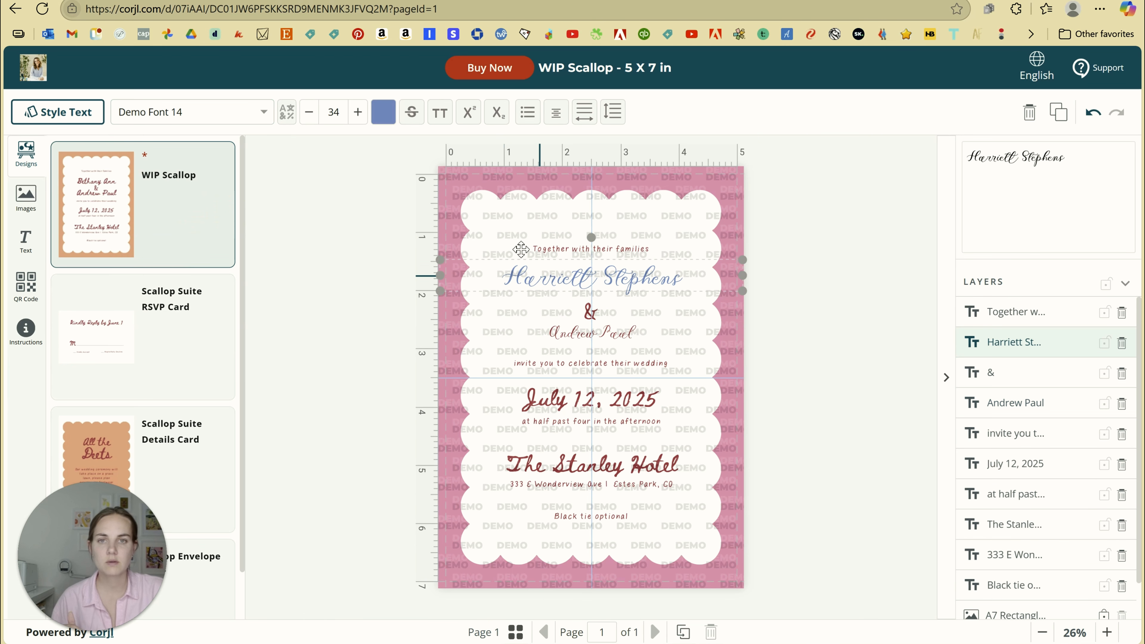
left_click(566, 332)
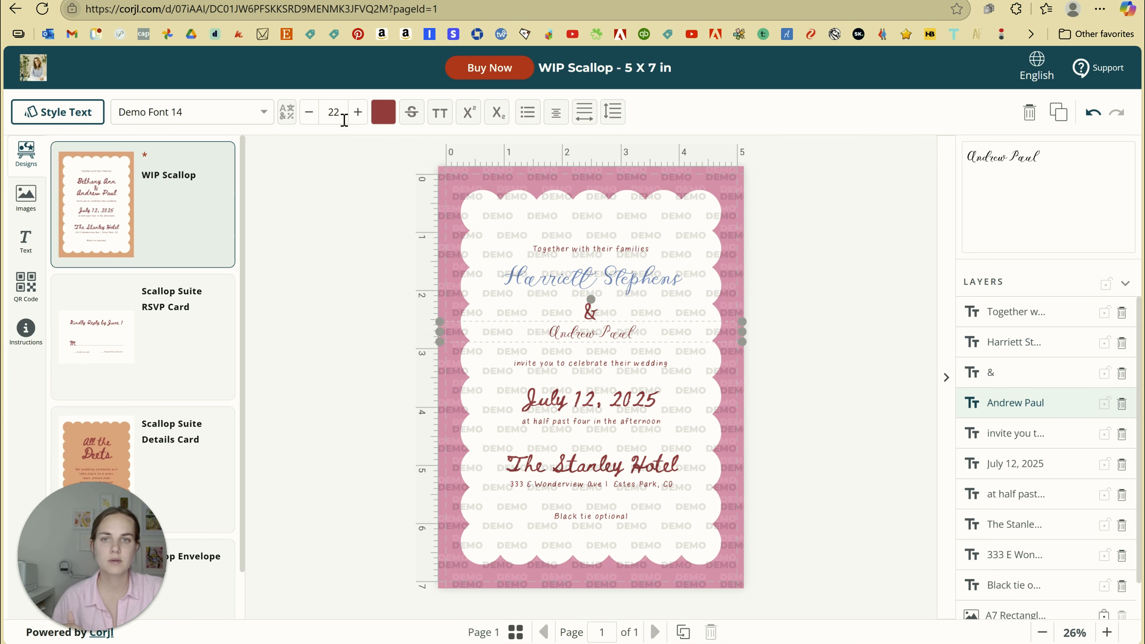
double_click(329, 118)
type("34")
key("Return")
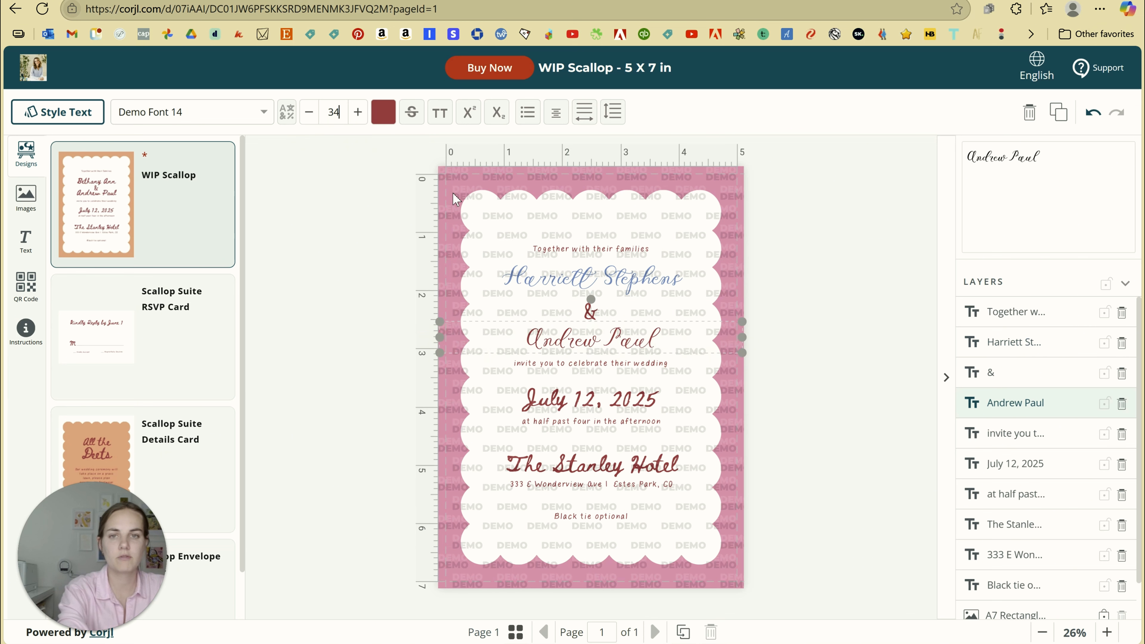
Colour the second name light blue #8297CF, save it as a swatch, and apply it to the ampersand
left_click(383, 111)
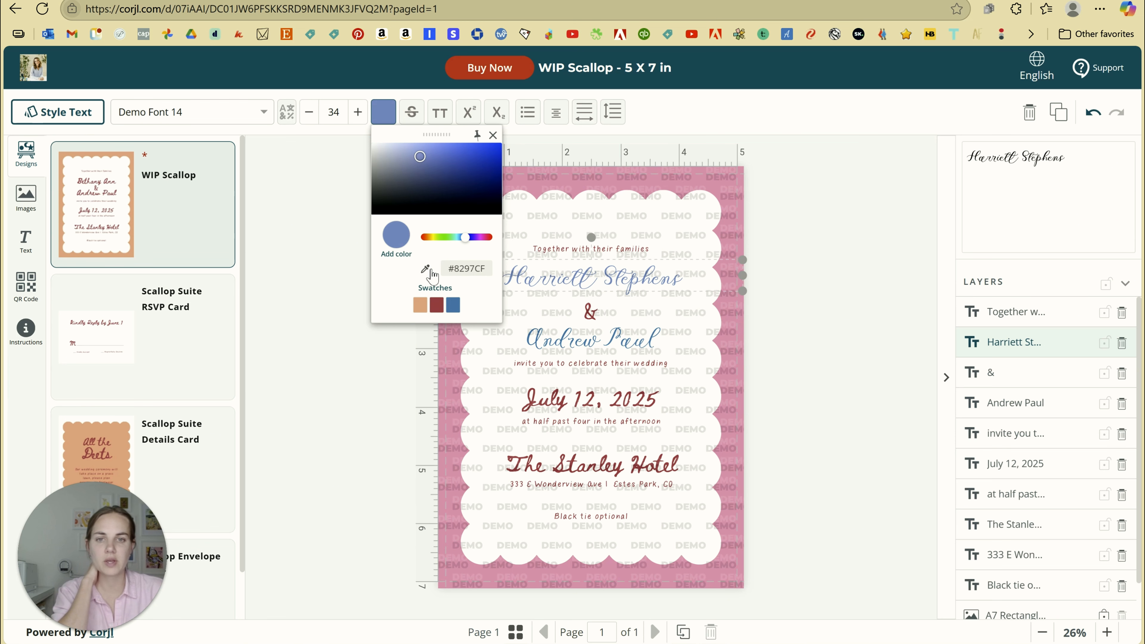
left_click(397, 254)
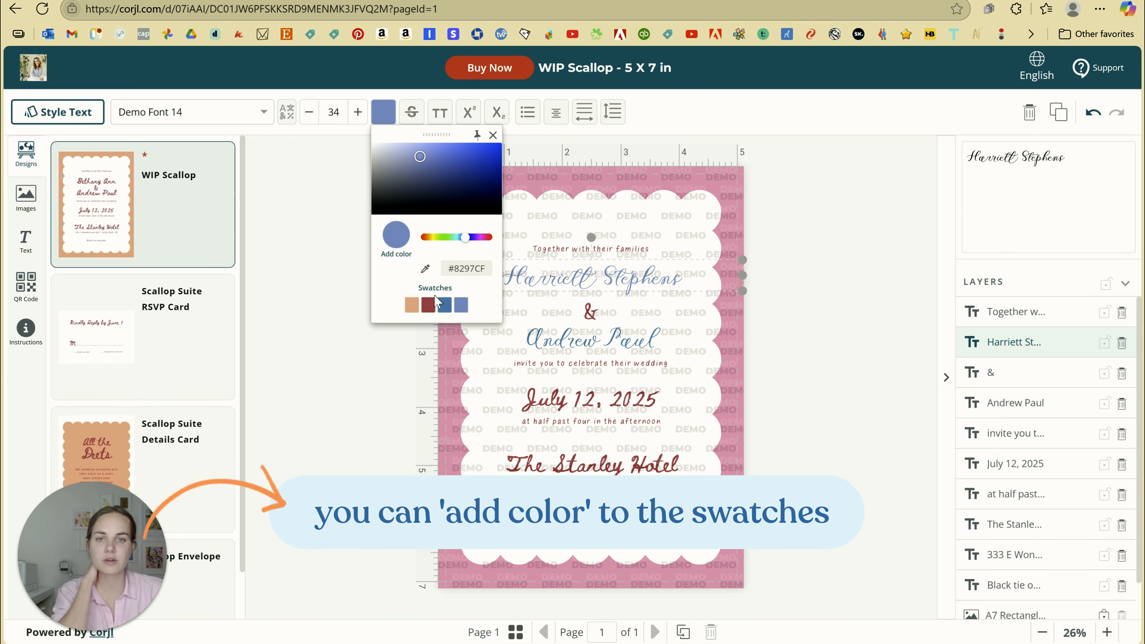
left_click(760, 308)
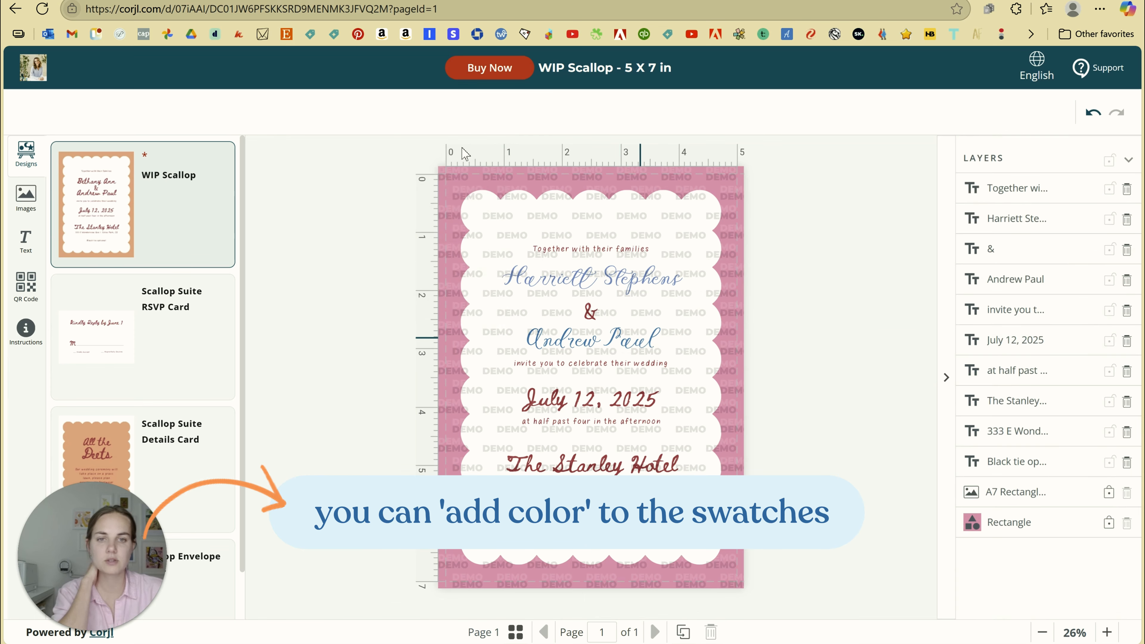
left_click(641, 339)
left_click(385, 117)
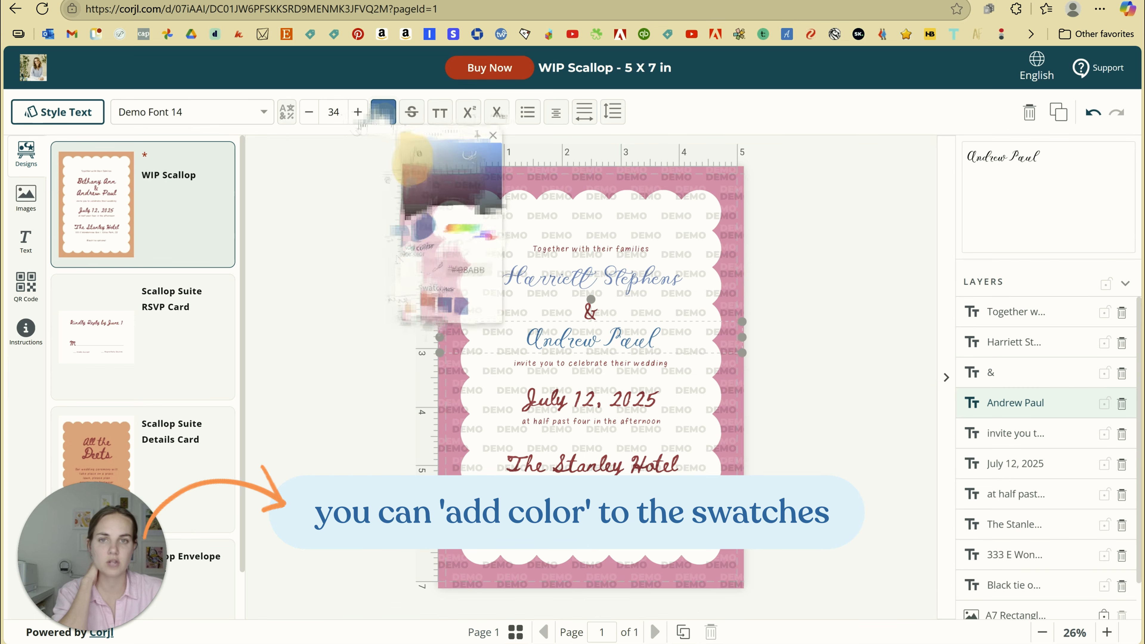
left_click(588, 310)
left_click(462, 306)
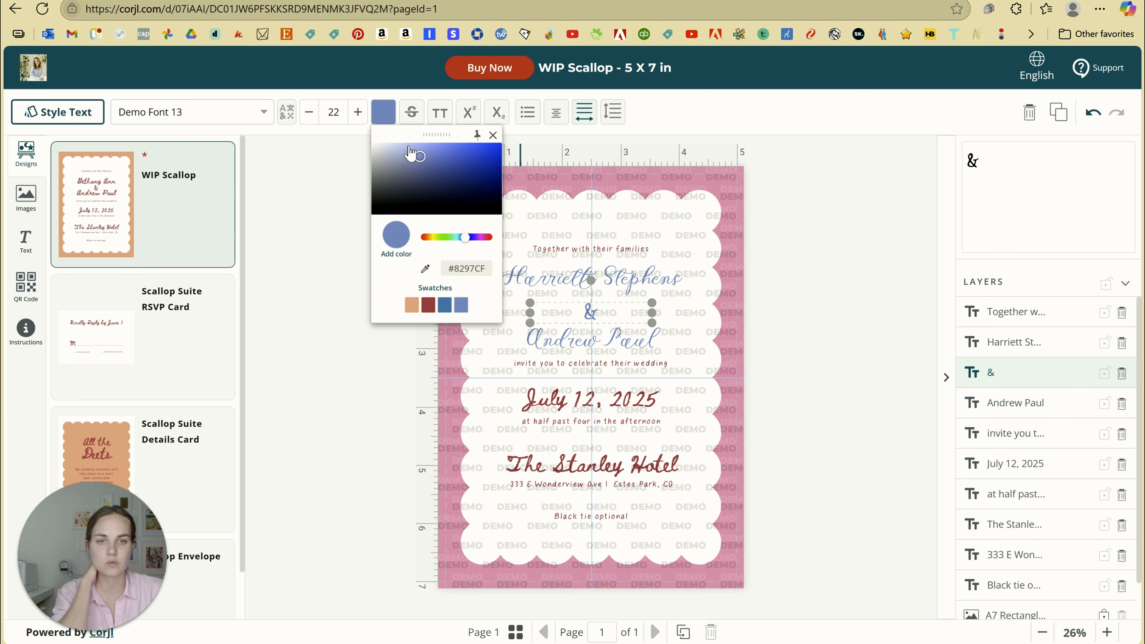
left_click(236, 116)
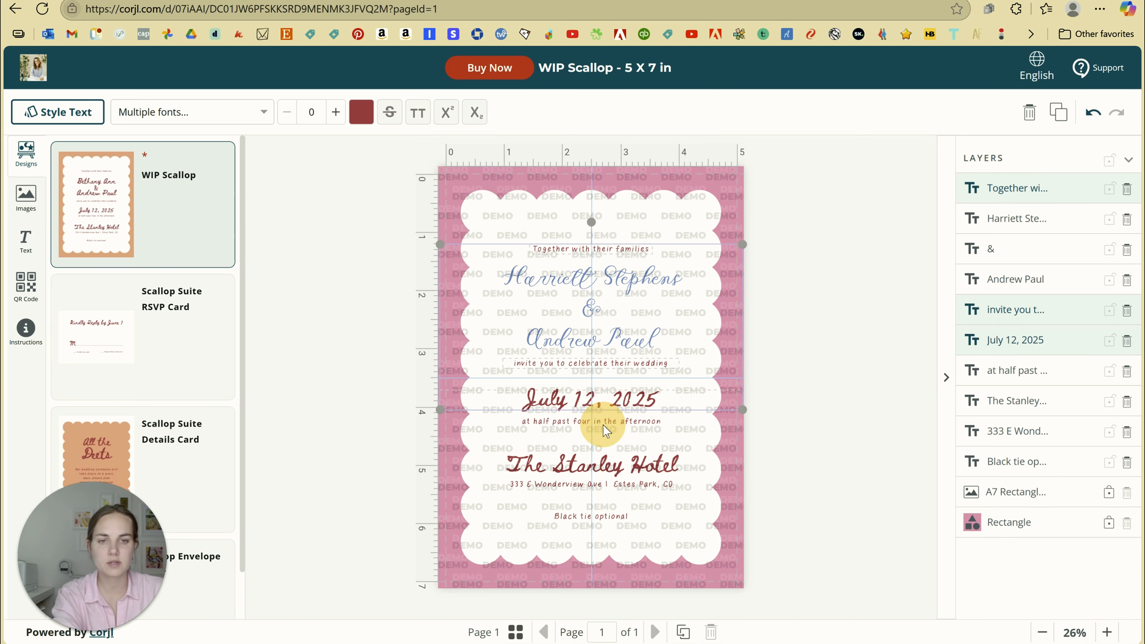
Turn the time, venue, address and dress-code lines light blue with the rest of the text
left_click(604, 422, "shift")
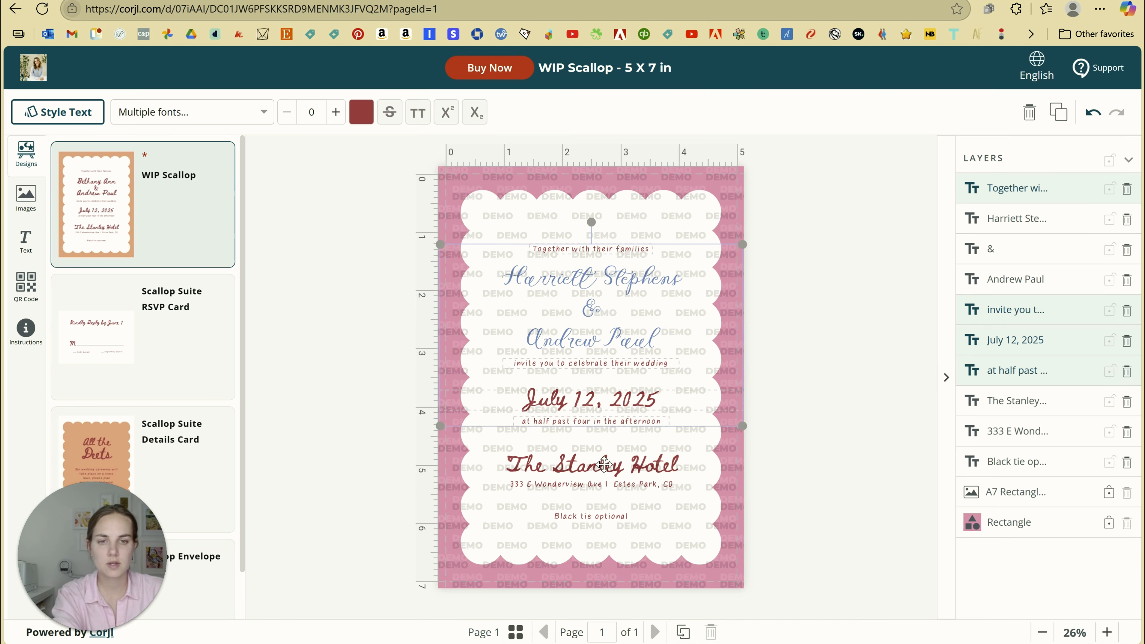
left_click(605, 463, "shift")
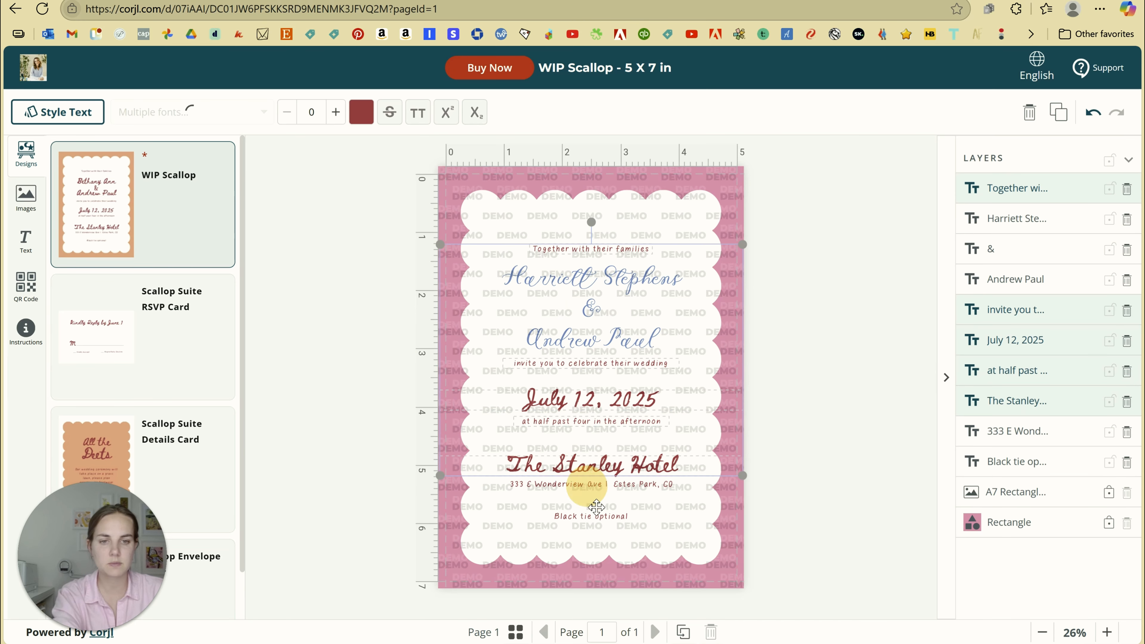
left_click(586, 485, "shift")
left_click(596, 517, "shift")
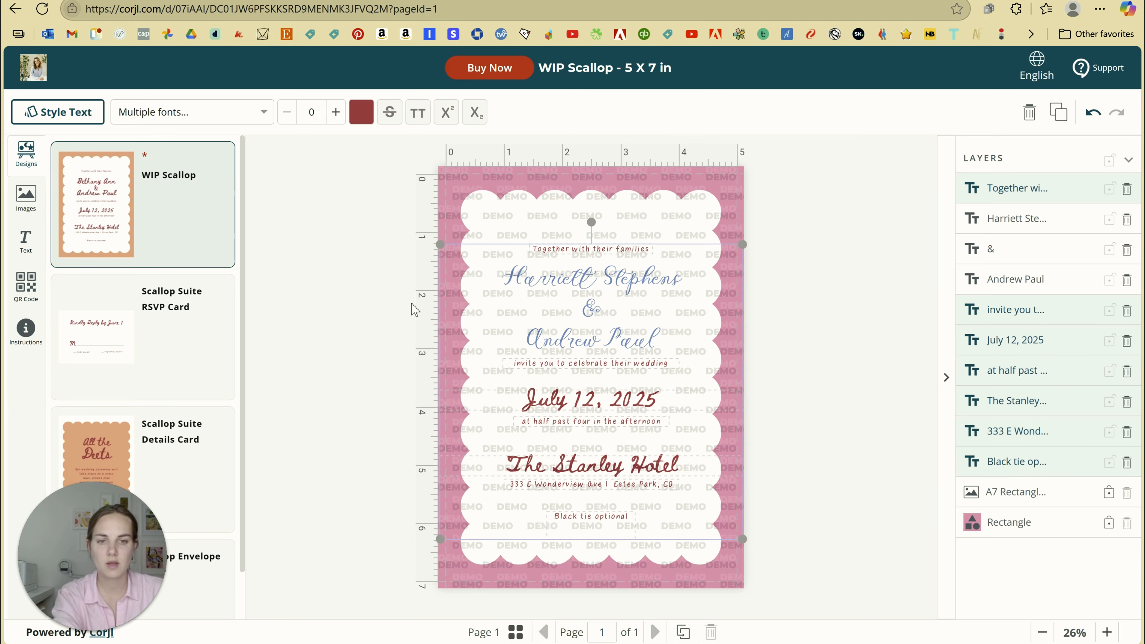
left_click(360, 114)
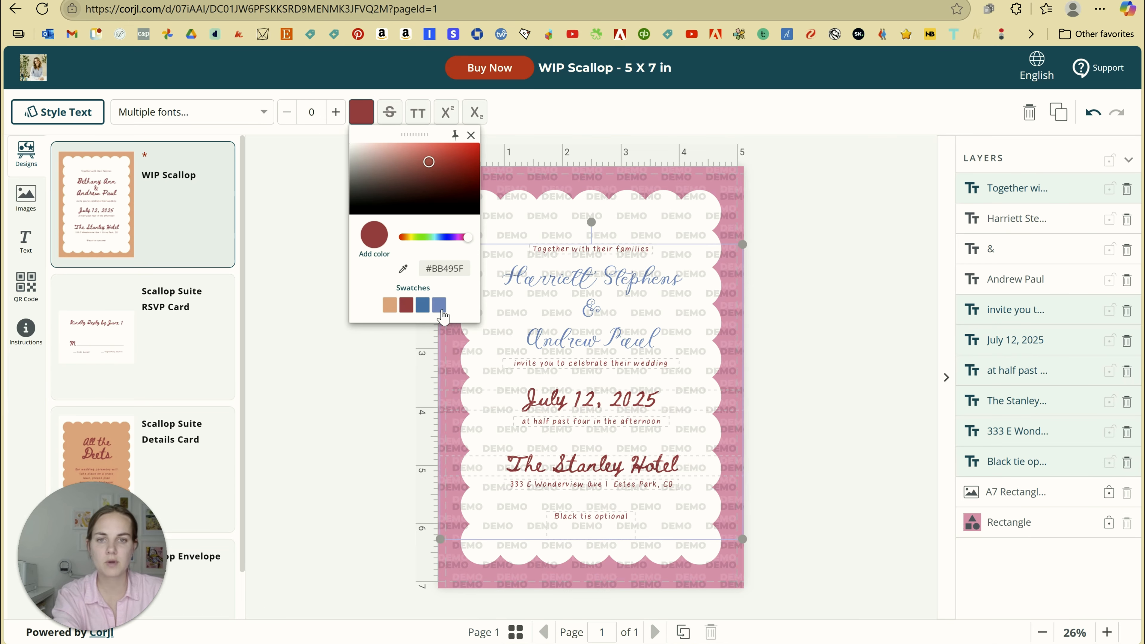
left_click(441, 309)
left_click(294, 281)
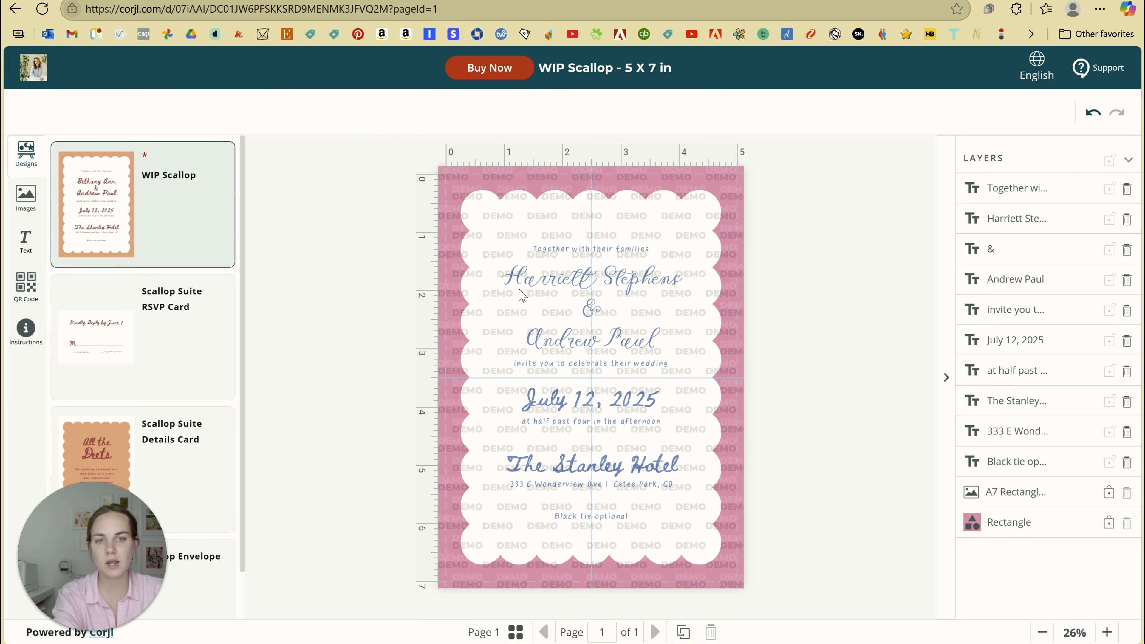
left_click(599, 402)
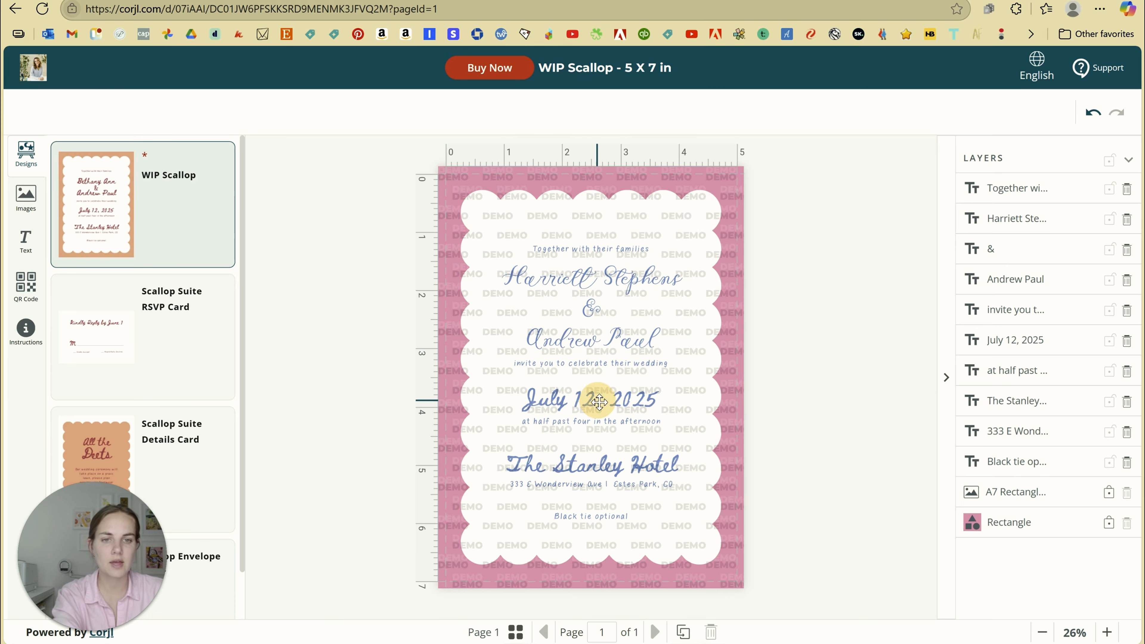
Set the July 12, 2025 date in Demo Font 14 and enlarge it to size 26
left_click(261, 116)
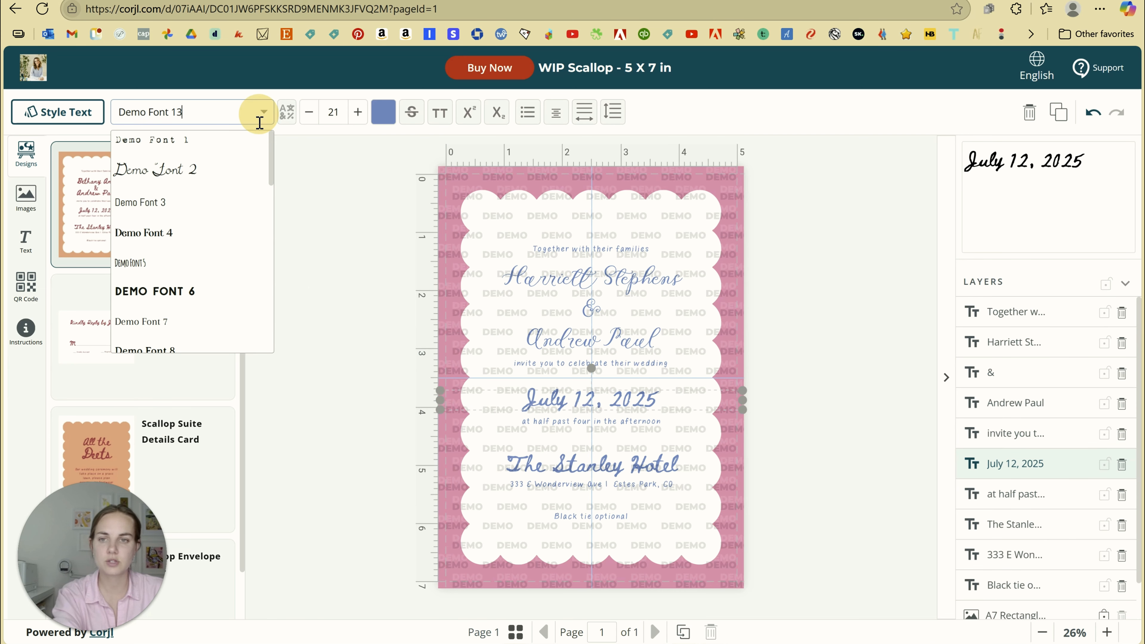
scroll(218, 243, "down", 3)
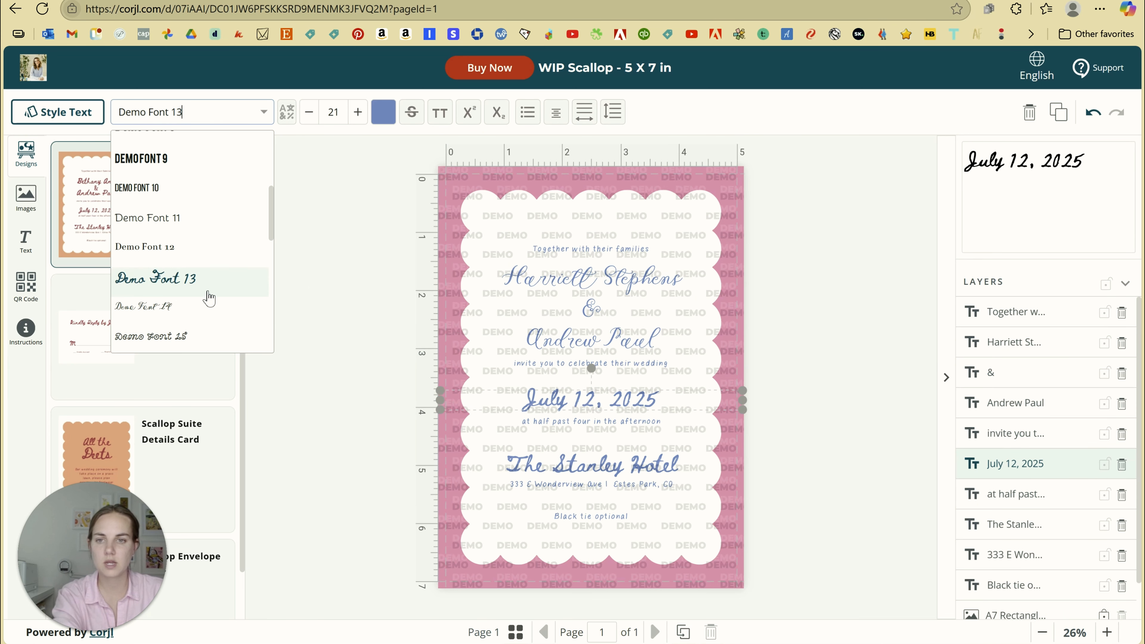
left_click(209, 308)
left_click(357, 113)
left_click(357, 112)
left_click(357, 112)
left_click(357, 113)
left_click(357, 112)
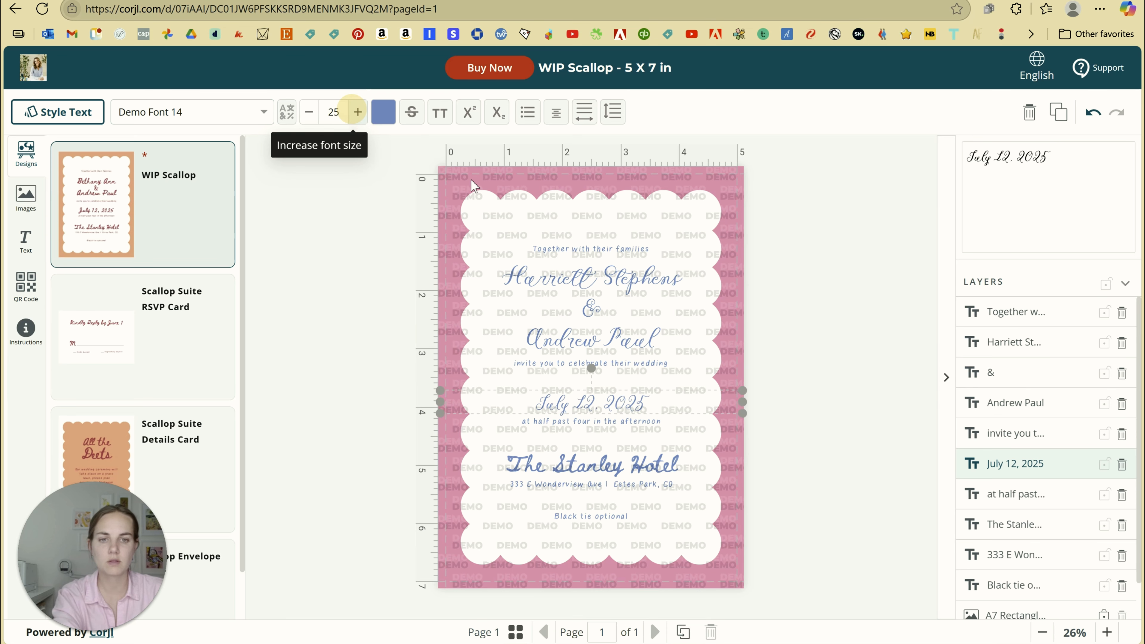
Set The Stanley Hotel line in Demo Font 14
left_click(596, 463)
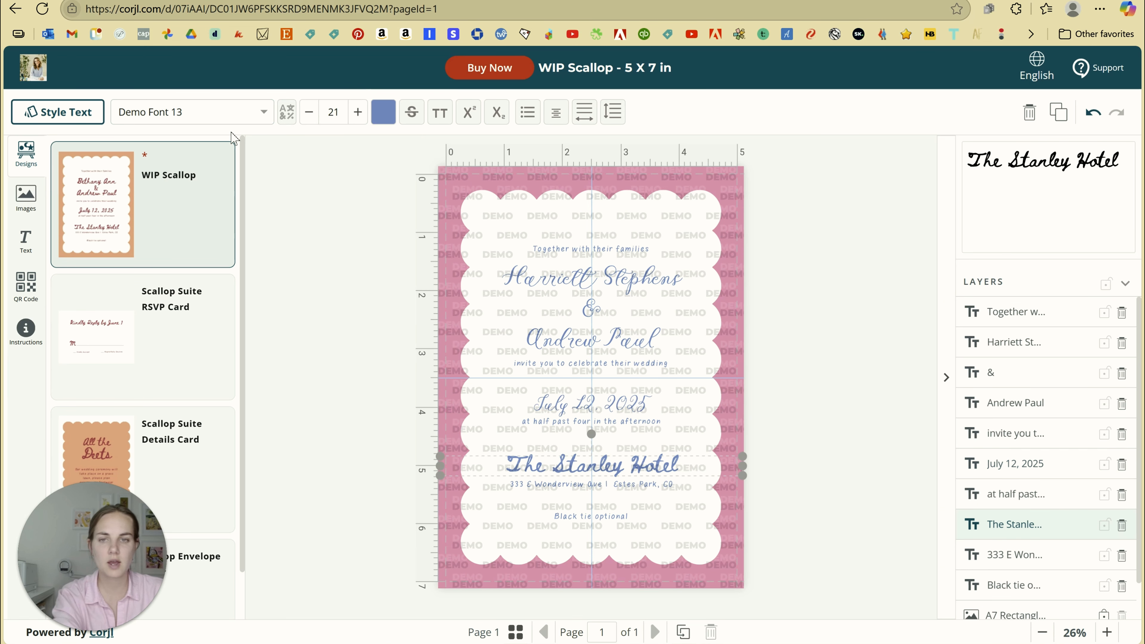
left_click(217, 112)
left_click(219, 311)
left_click(324, 168)
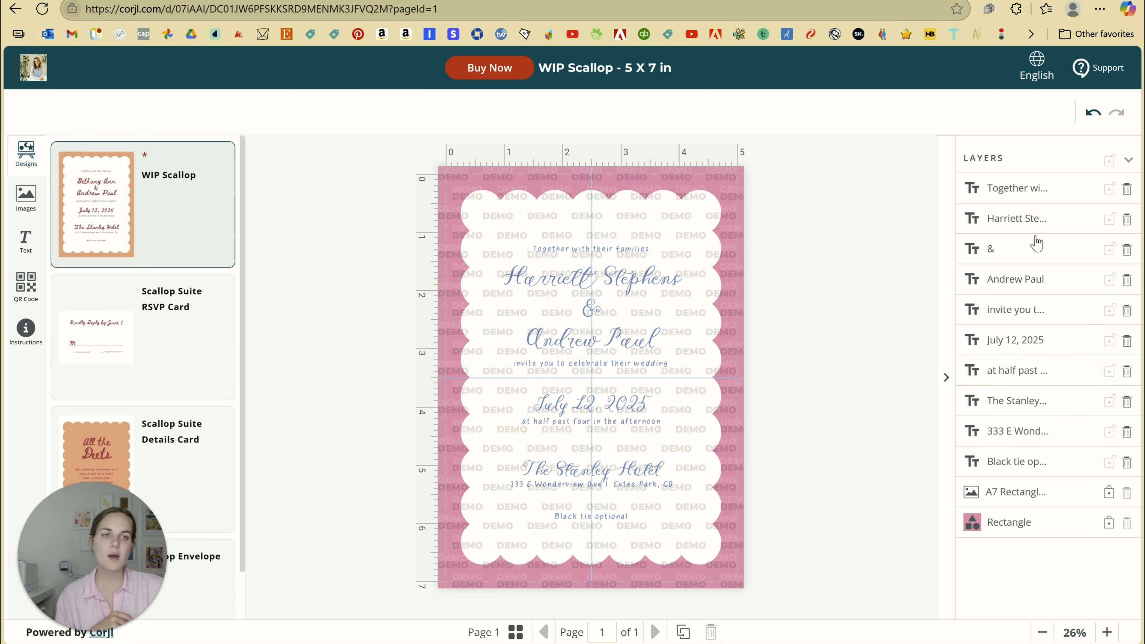
Check that the families, date, time, venue and address lines are all blue
left_click(1044, 197)
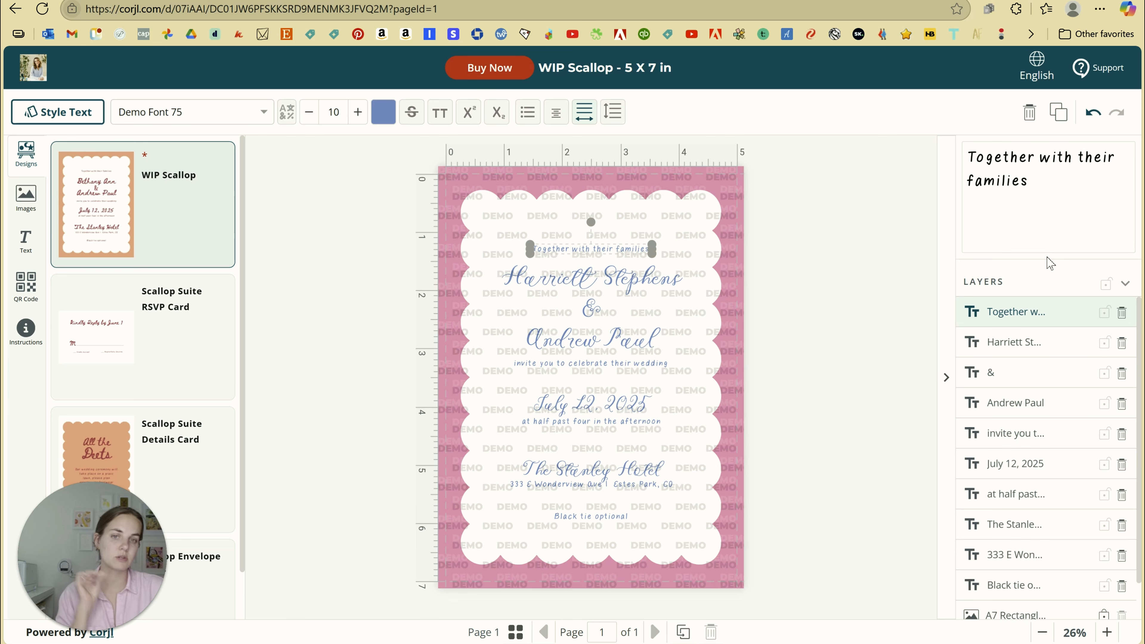
left_click(581, 403)
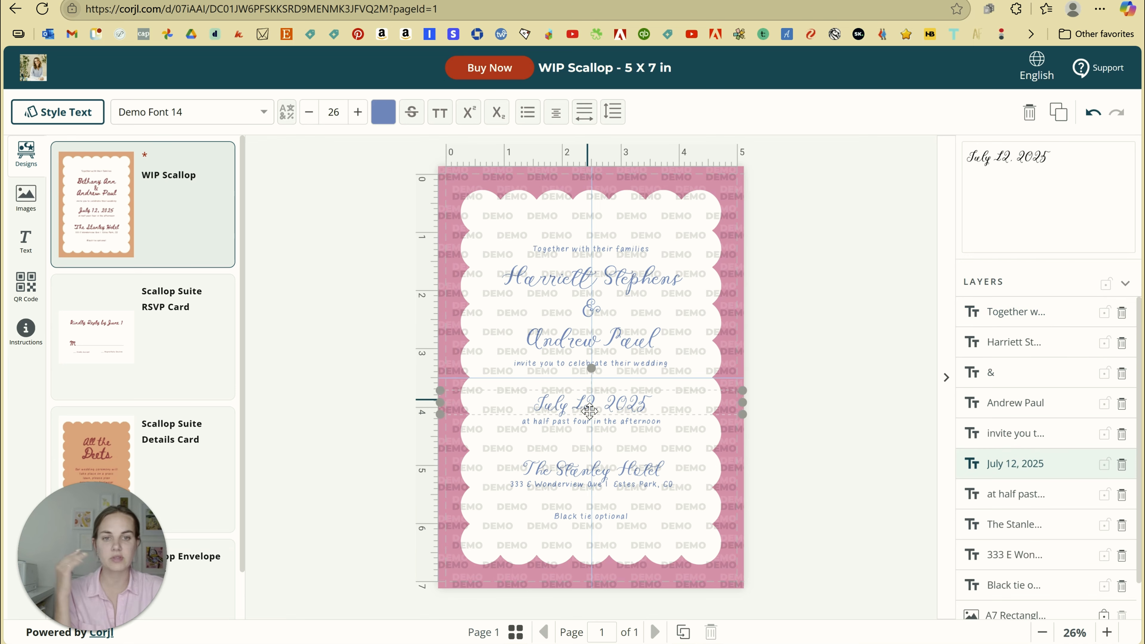
left_click(589, 423)
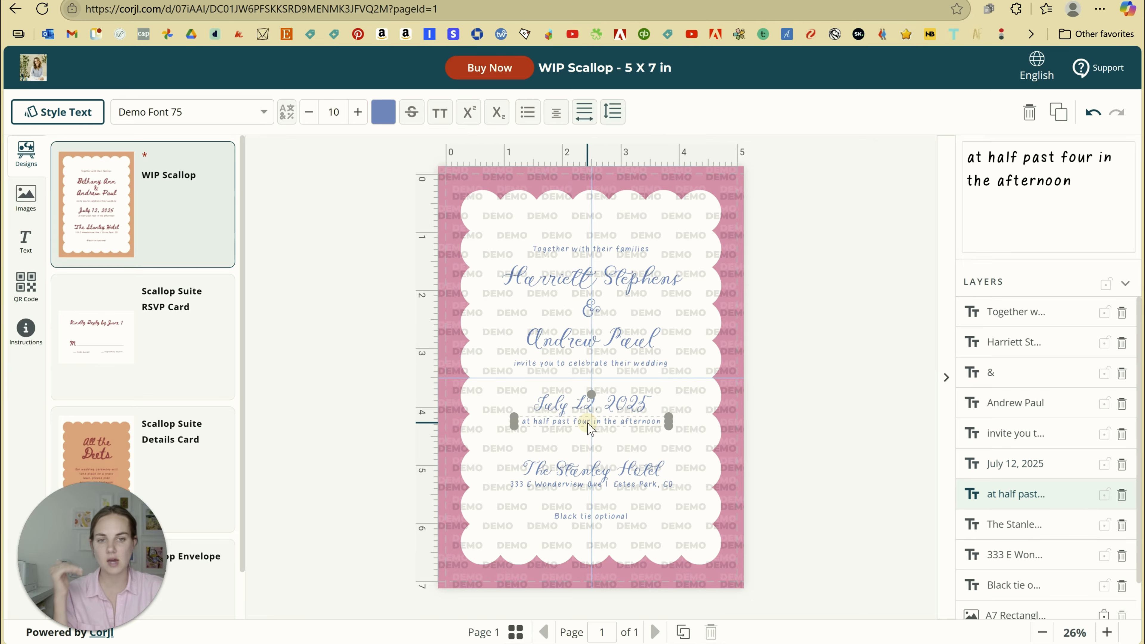
left_click(588, 464)
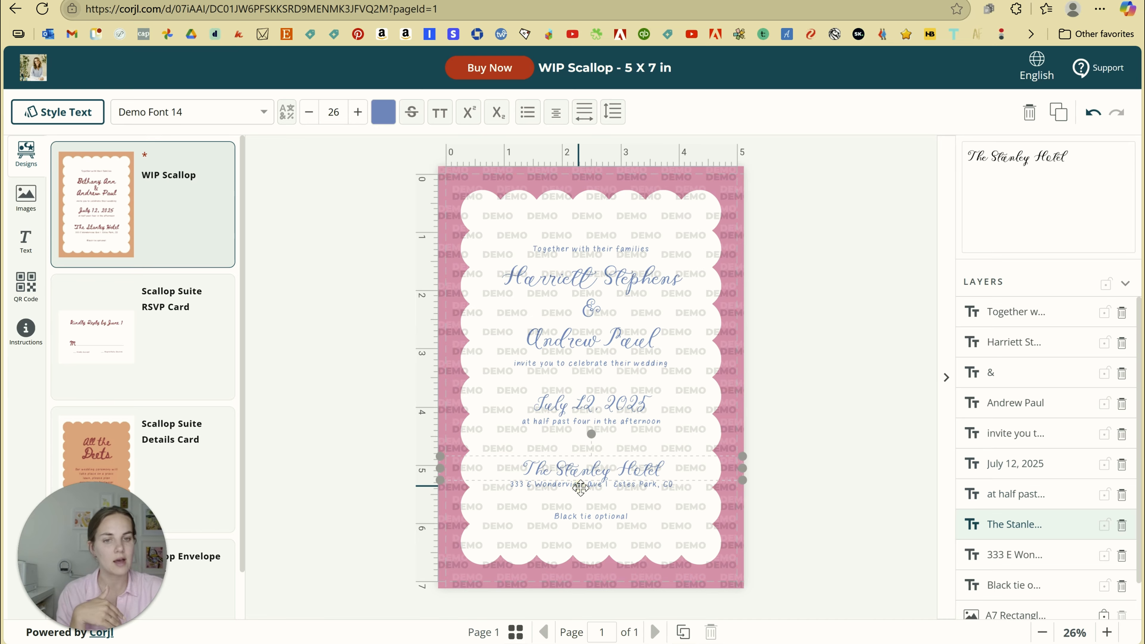
left_click(581, 485)
left_click(825, 484)
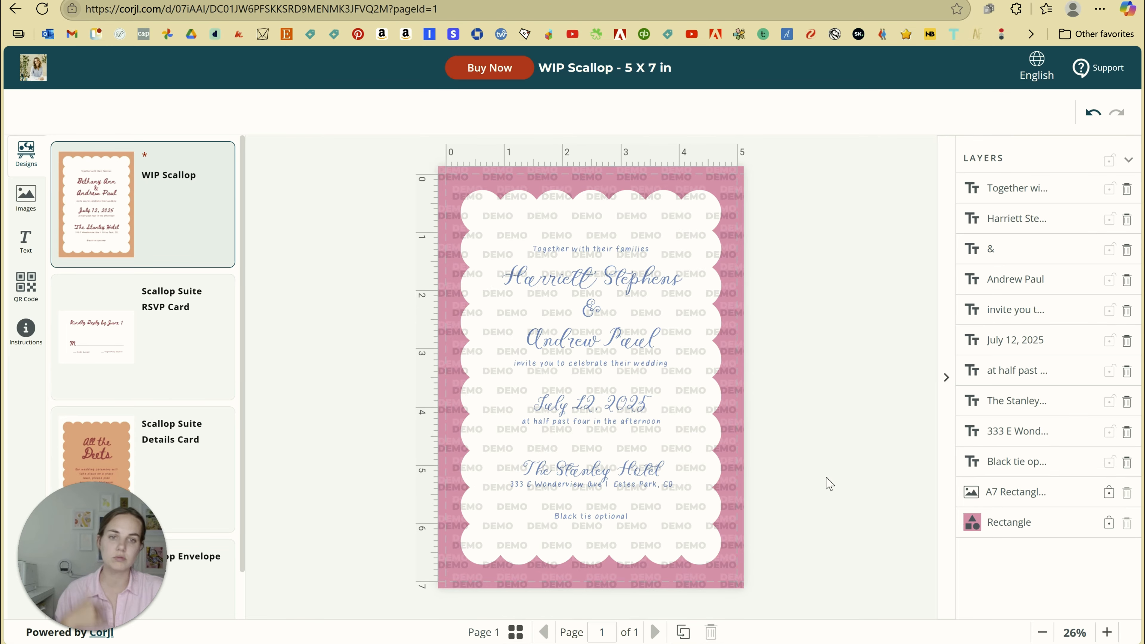
left_click(622, 336)
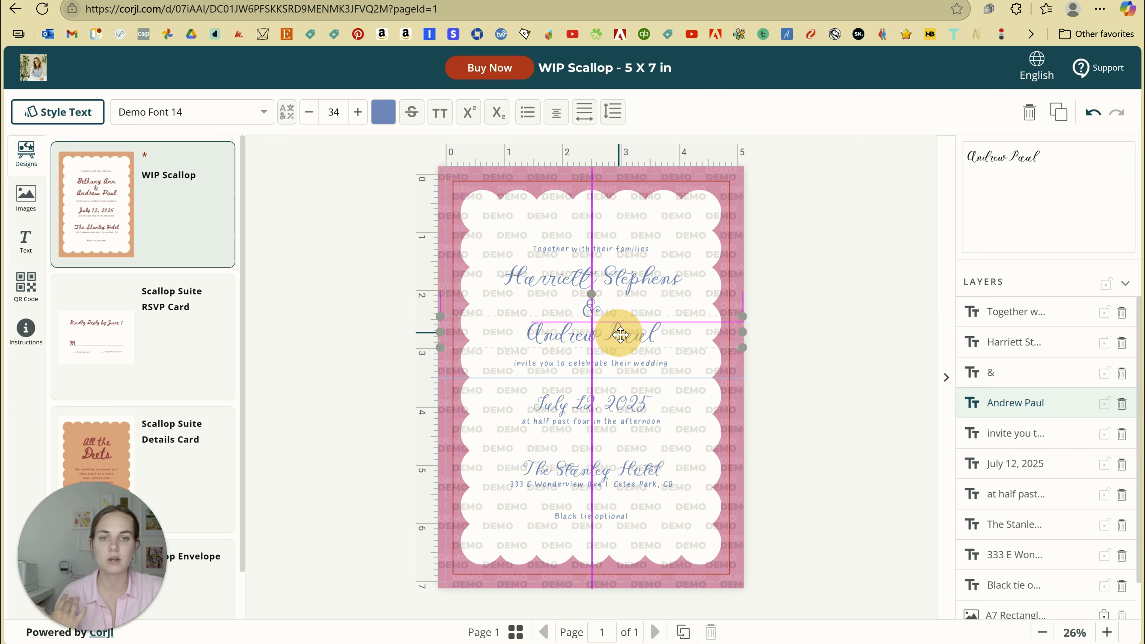
left_click(631, 276)
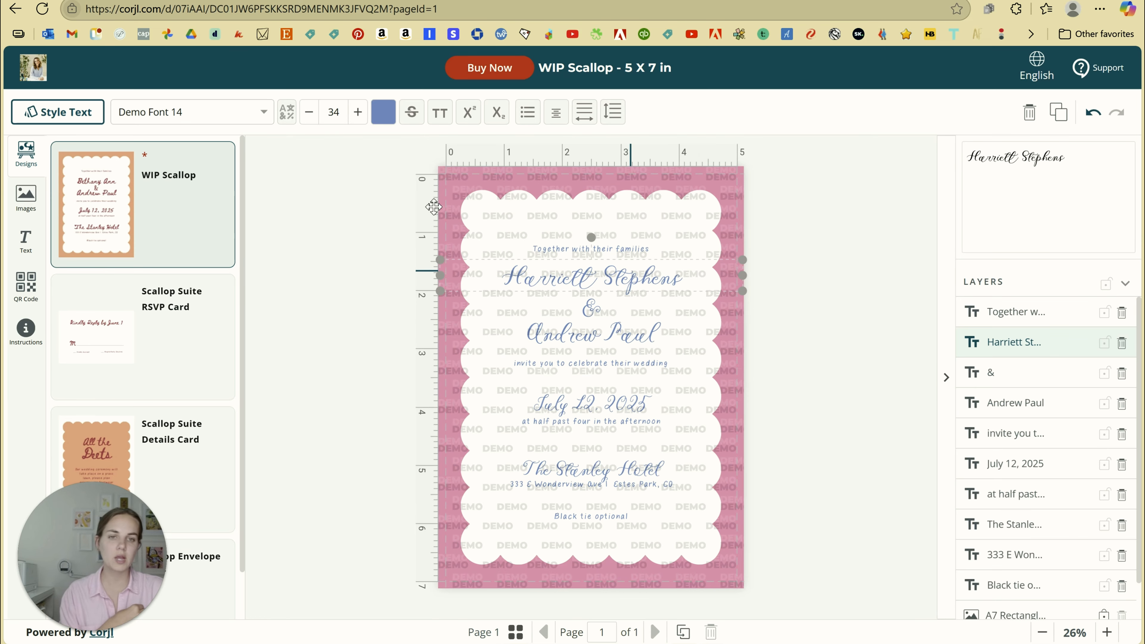
left_click(384, 113)
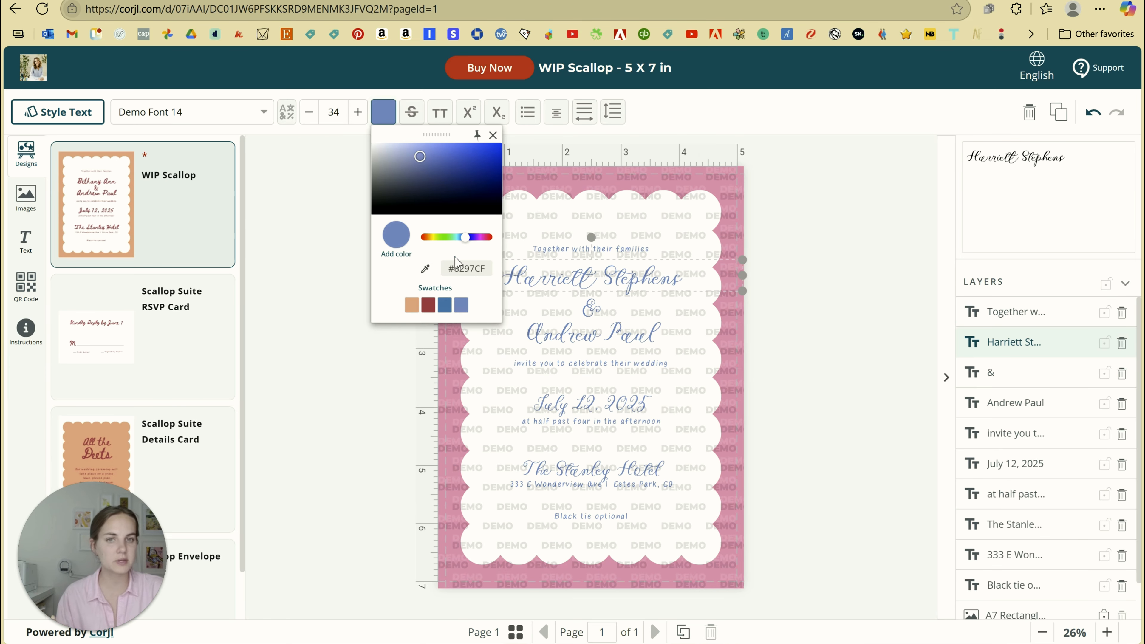
left_click(452, 268)
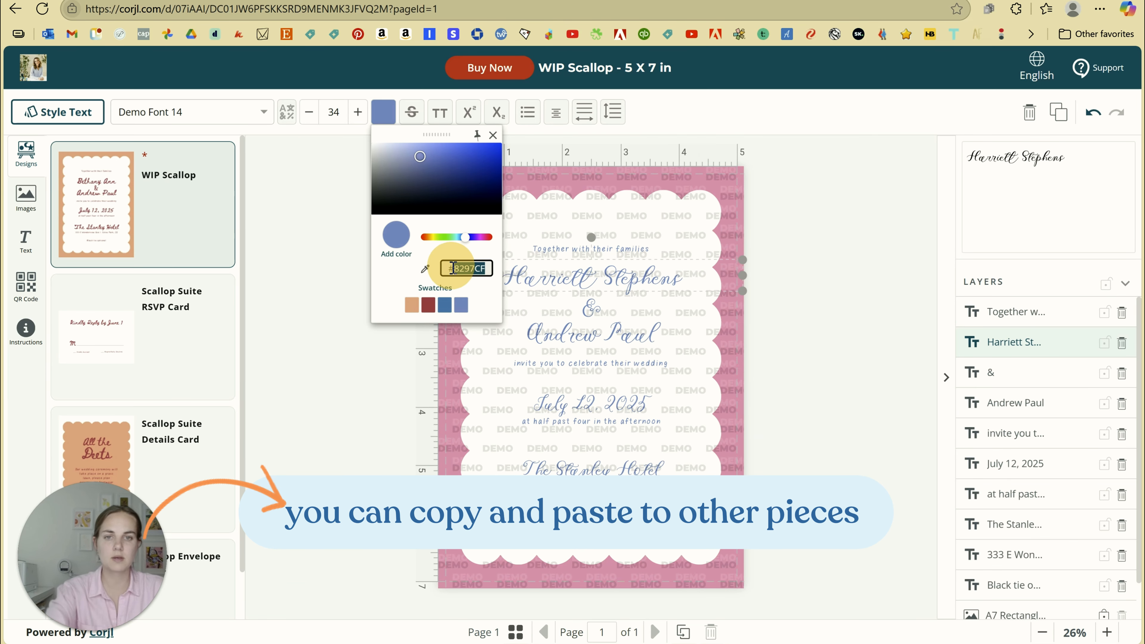
left_click(392, 379)
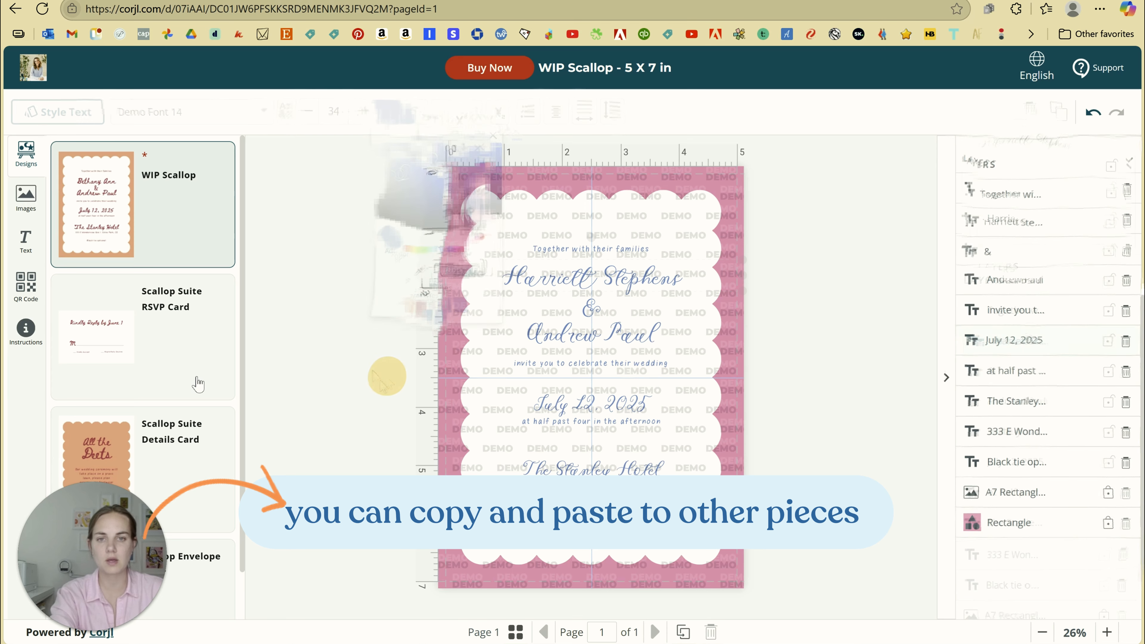
Recolour all RSVP Card text to 8297CF and save that blue as a swatch
left_click(170, 369)
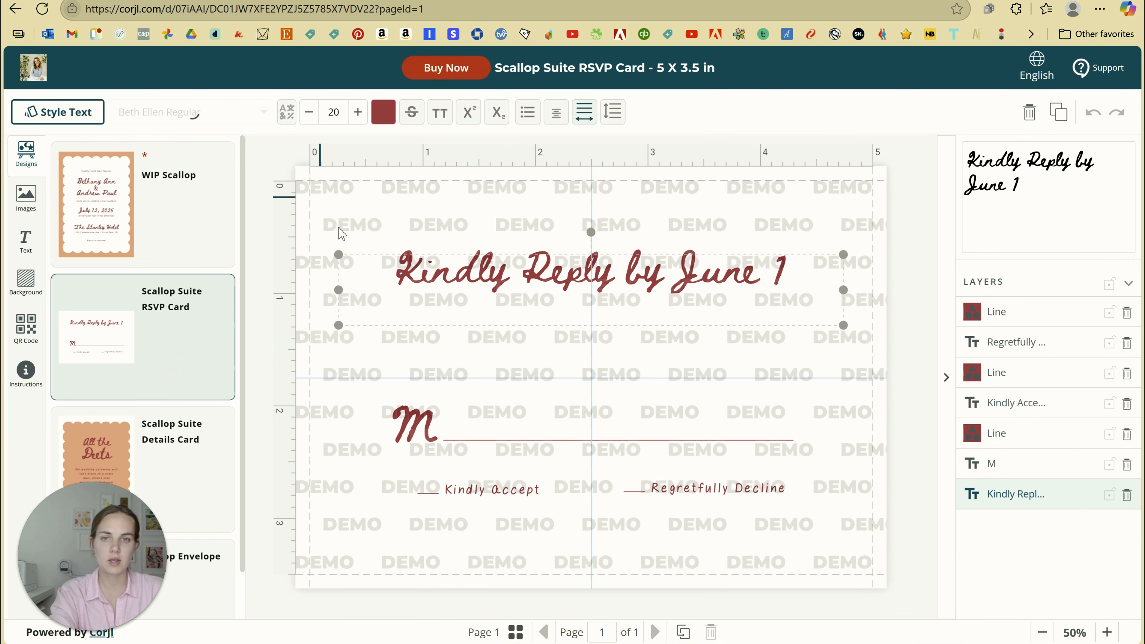
left_click_drag(322, 200, 884, 563)
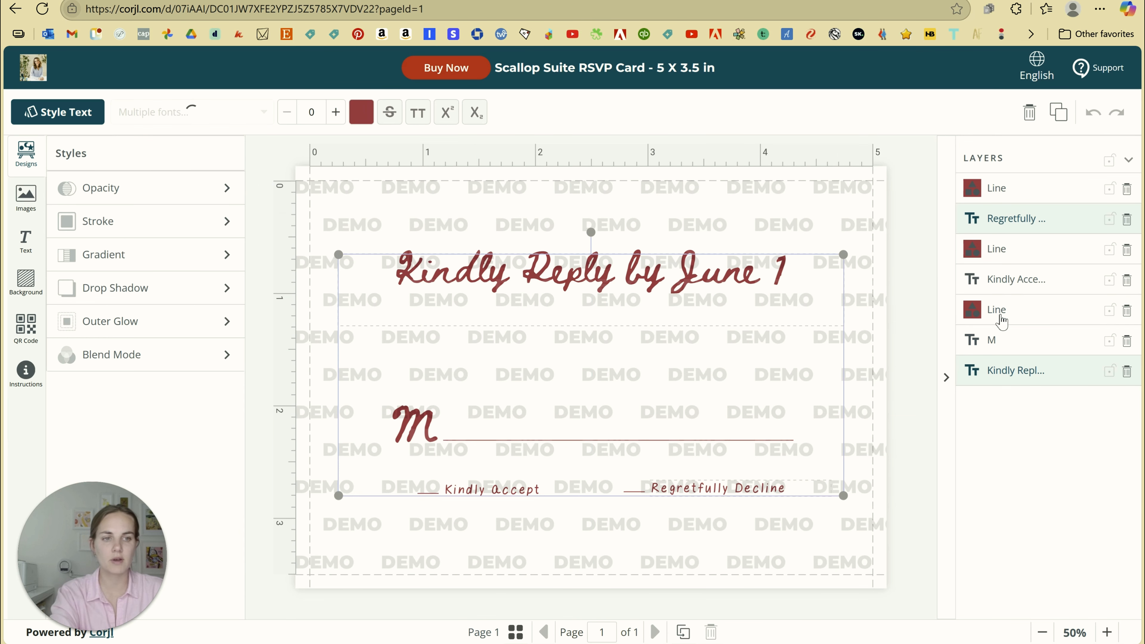
left_click(362, 112)
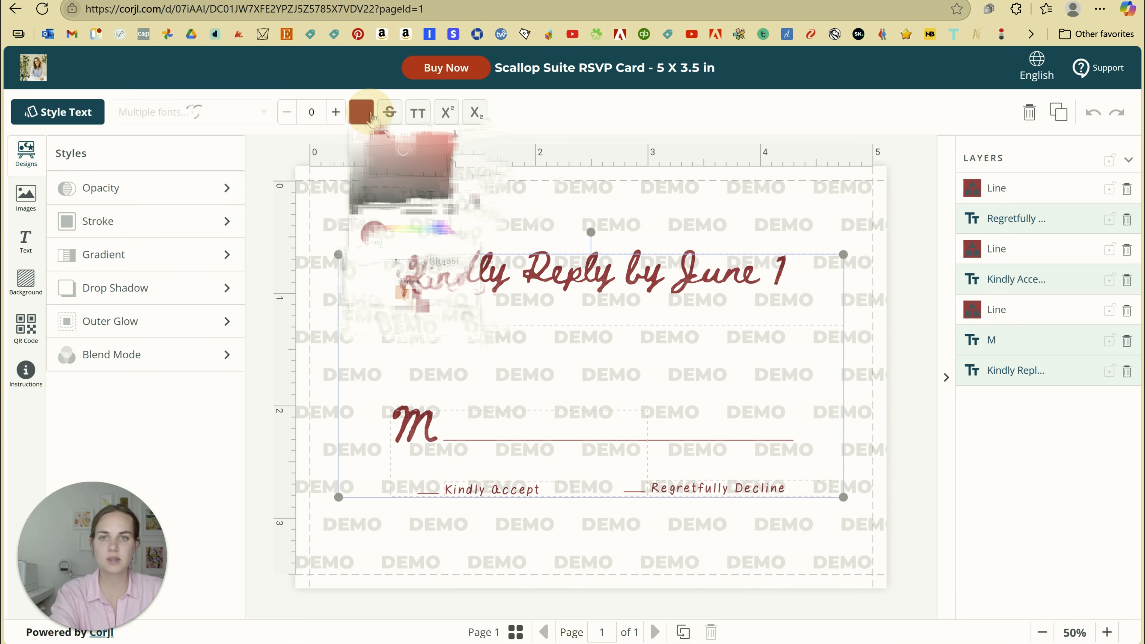
left_click_drag(464, 268, 421, 262)
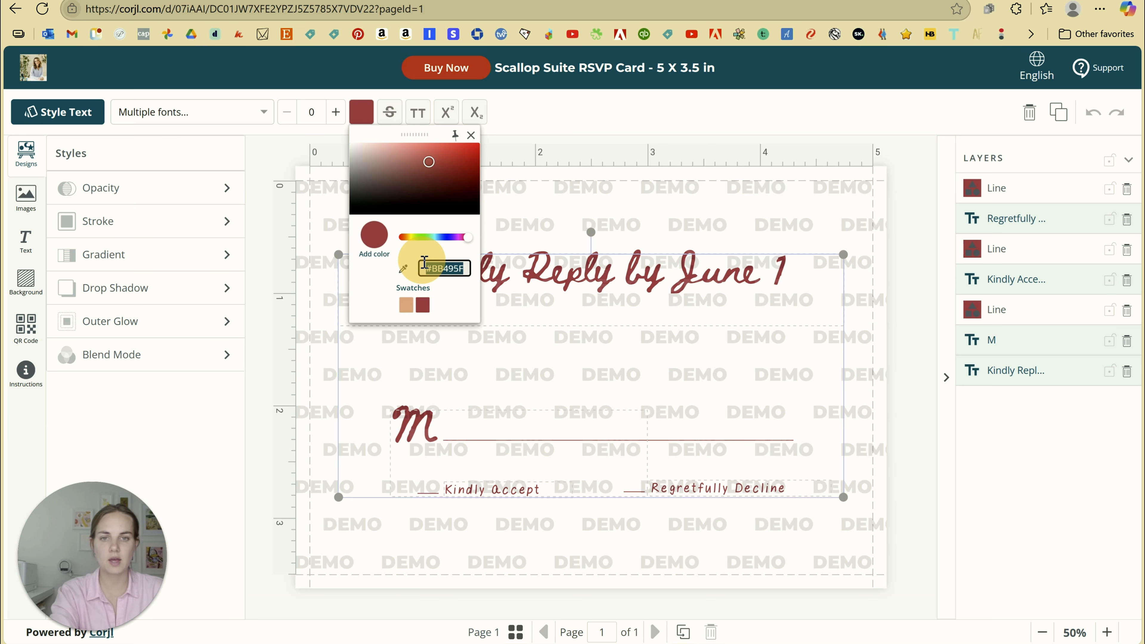
type("#8297CF")
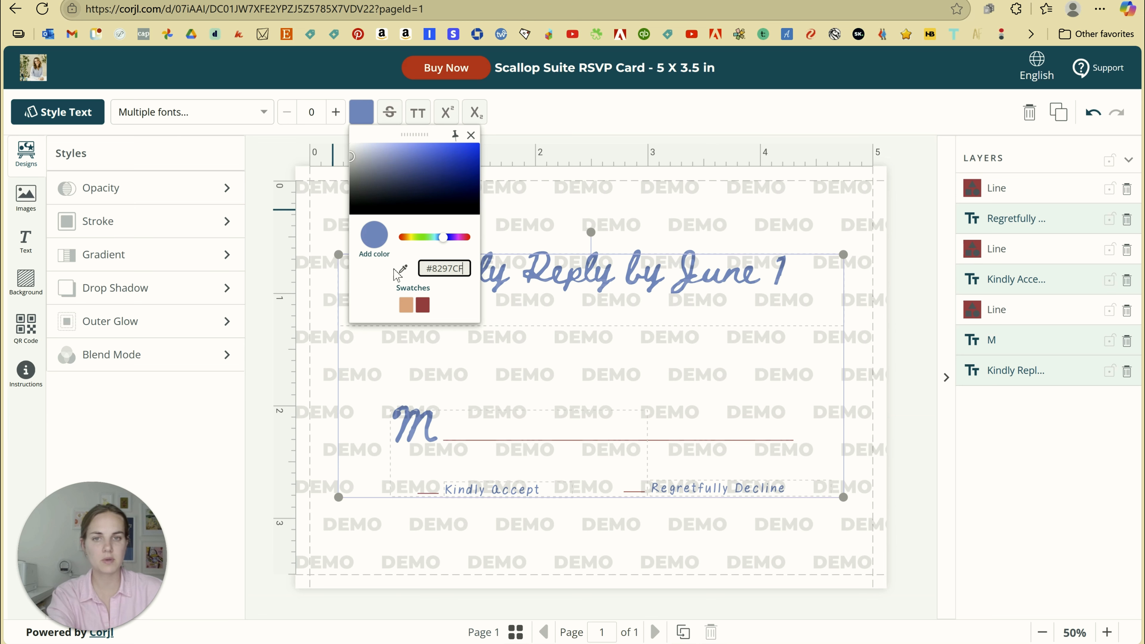
left_click(378, 255)
left_click(271, 296)
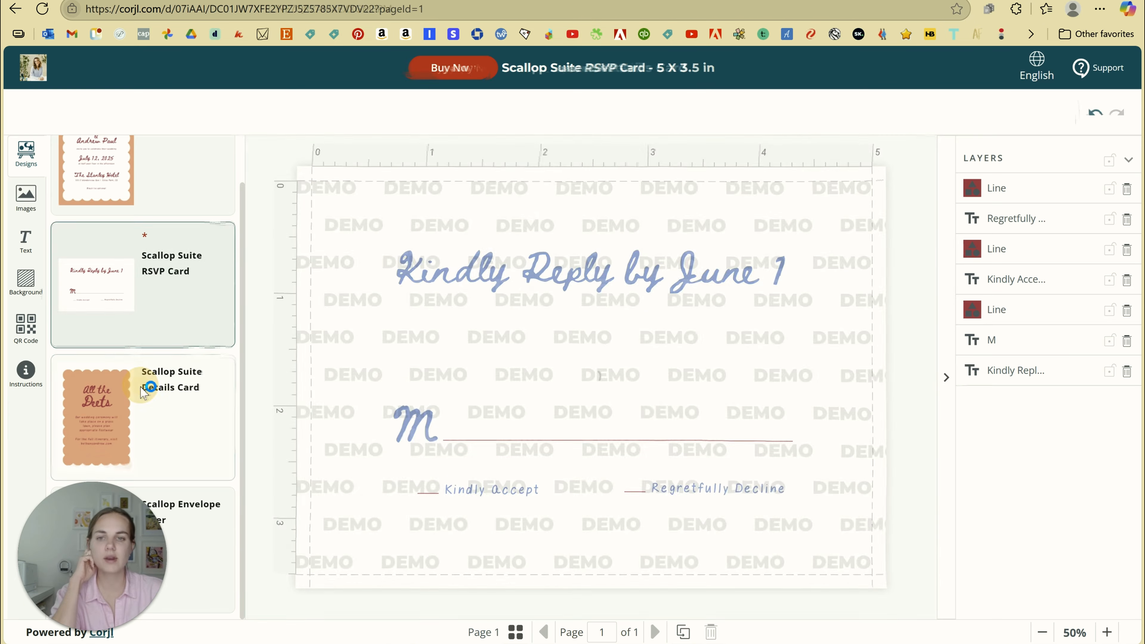
left_click(145, 389)
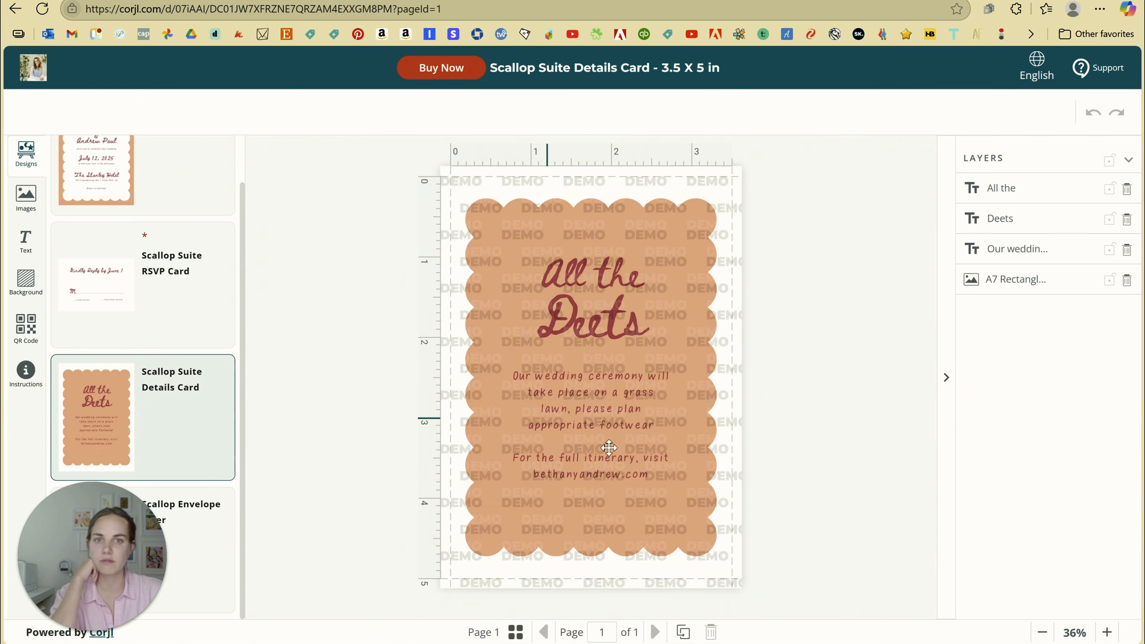
Change the Details Card's peach scalloped background from E3AB93 to blue 8297CF
left_click(695, 209)
left_click(291, 112)
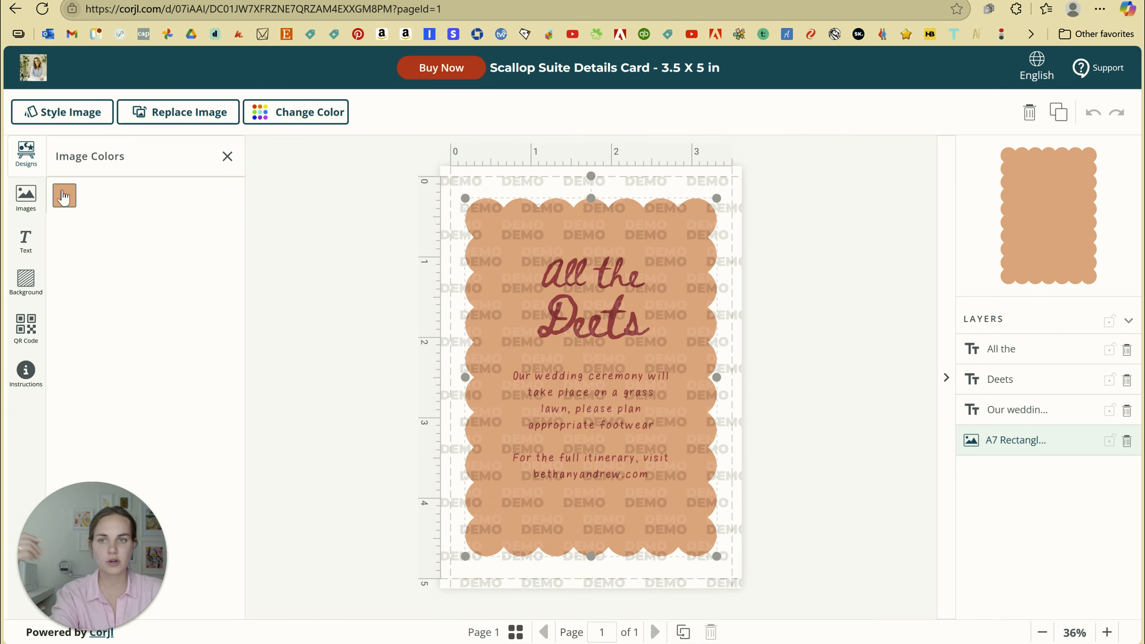
left_click(64, 195)
left_click_drag(135, 350, 186, 356)
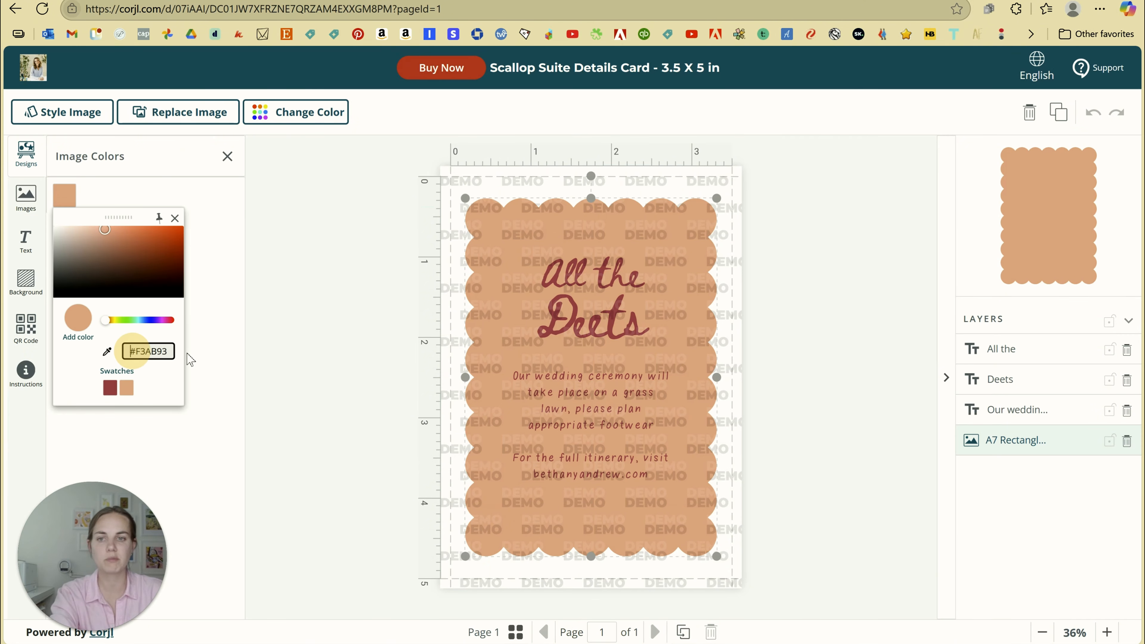
type("#8297CF")
left_click(286, 335)
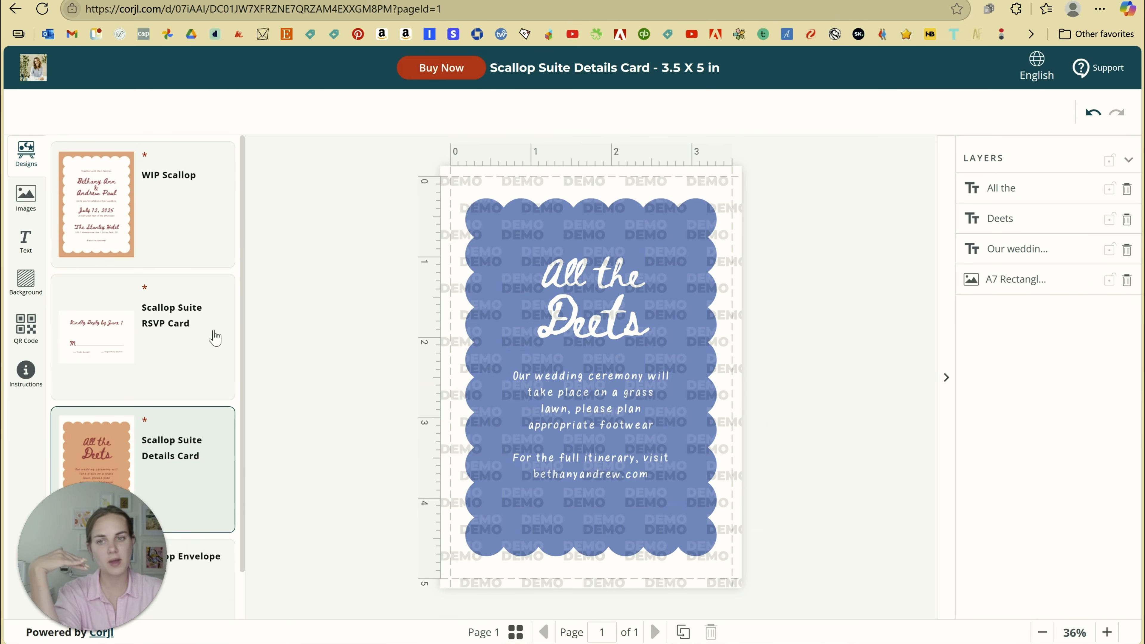
scroll(215, 329, "down", 2)
scroll(226, 361, "up", 2)
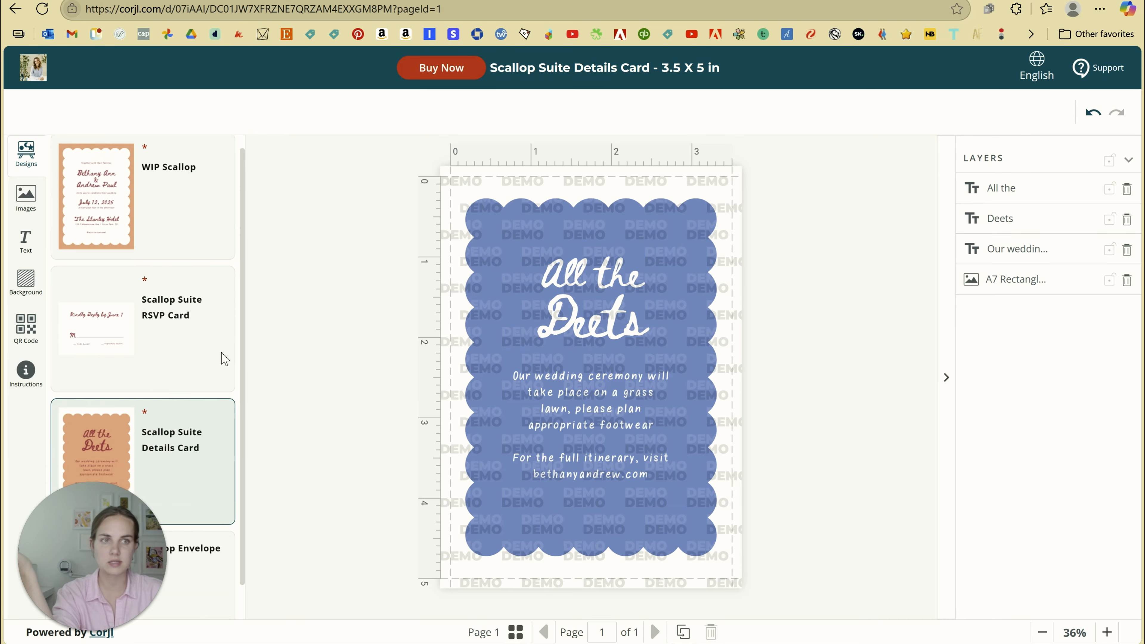
Buy the WIP Scallop 5 X 7 in invitation to unlock the full editor
left_click(202, 226)
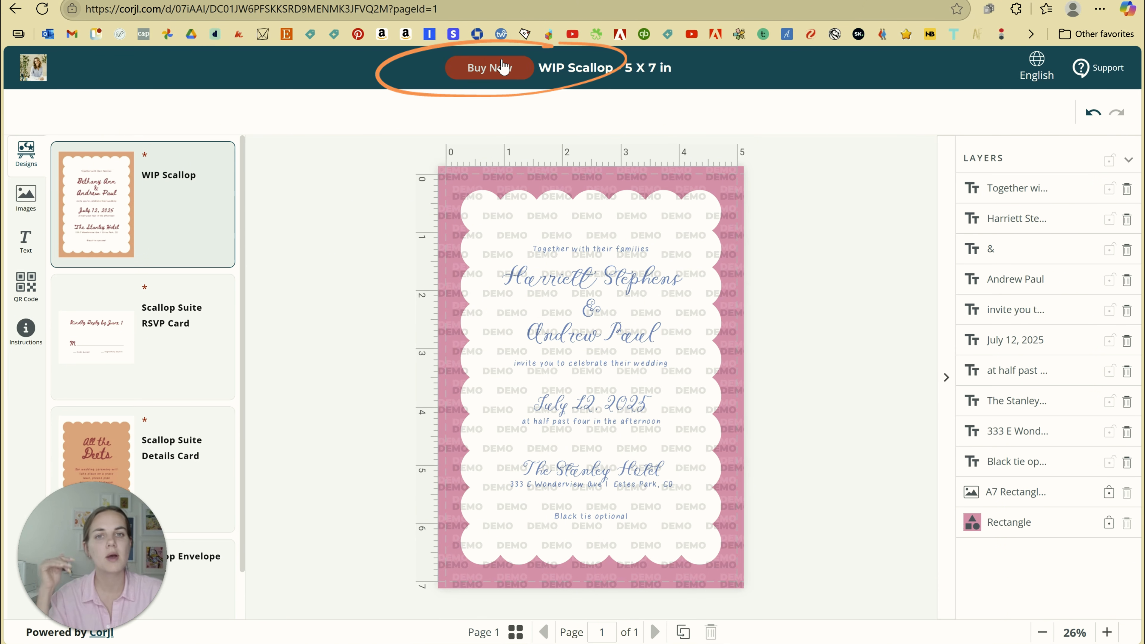
left_click(501, 73)
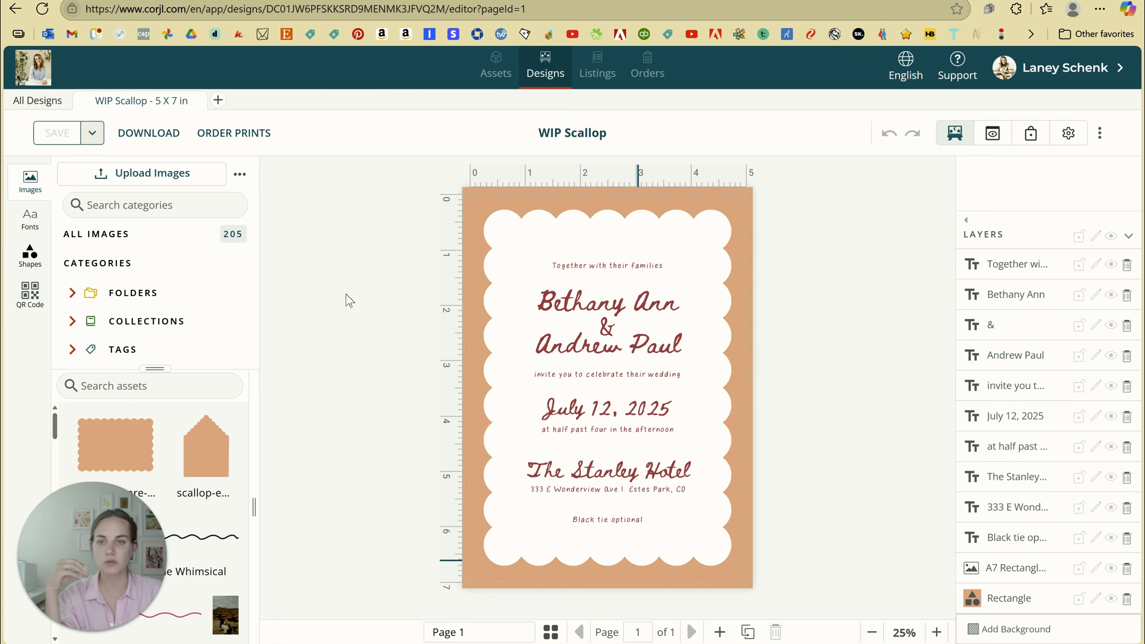
Choose PDF as the design's download file format
left_click(151, 134)
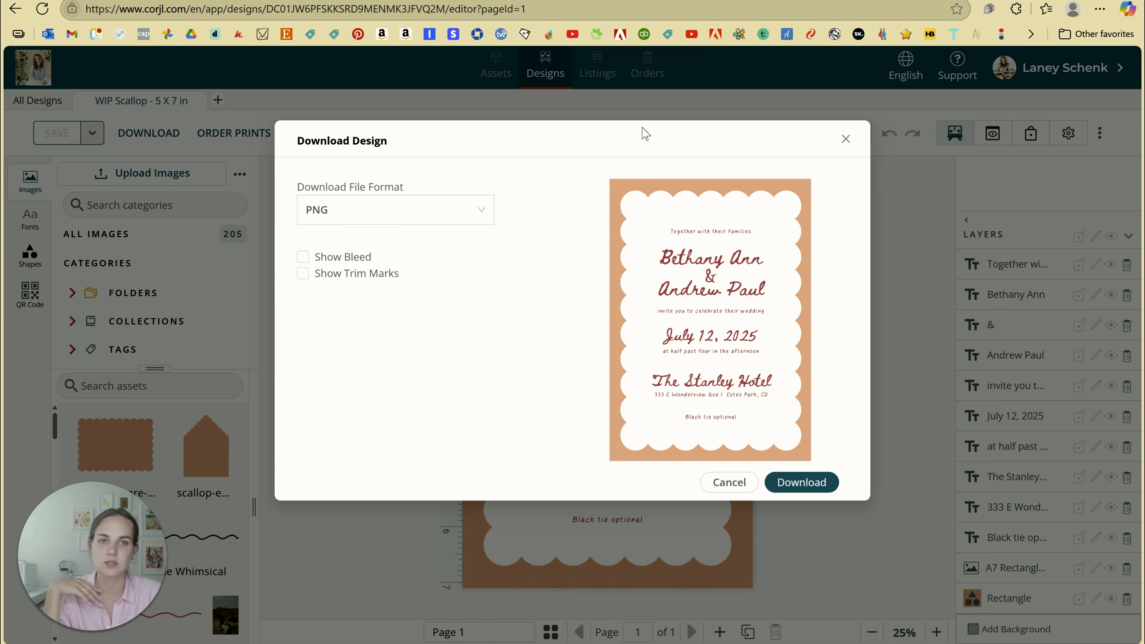
left_click_drag(625, 149, 605, 169)
left_click(523, 154)
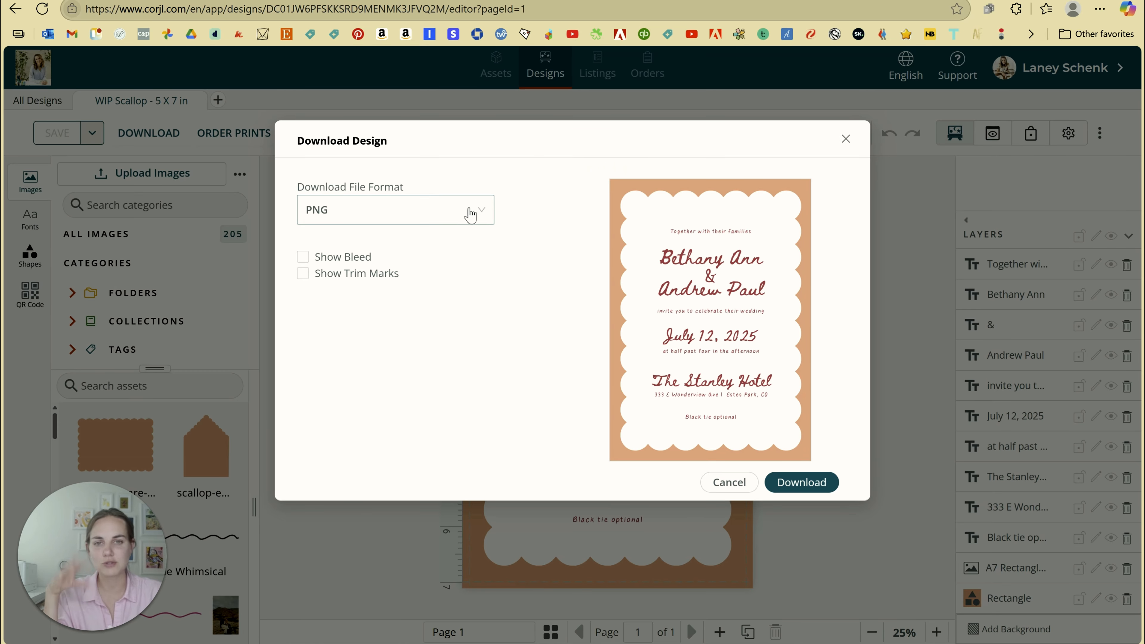
left_click(466, 217)
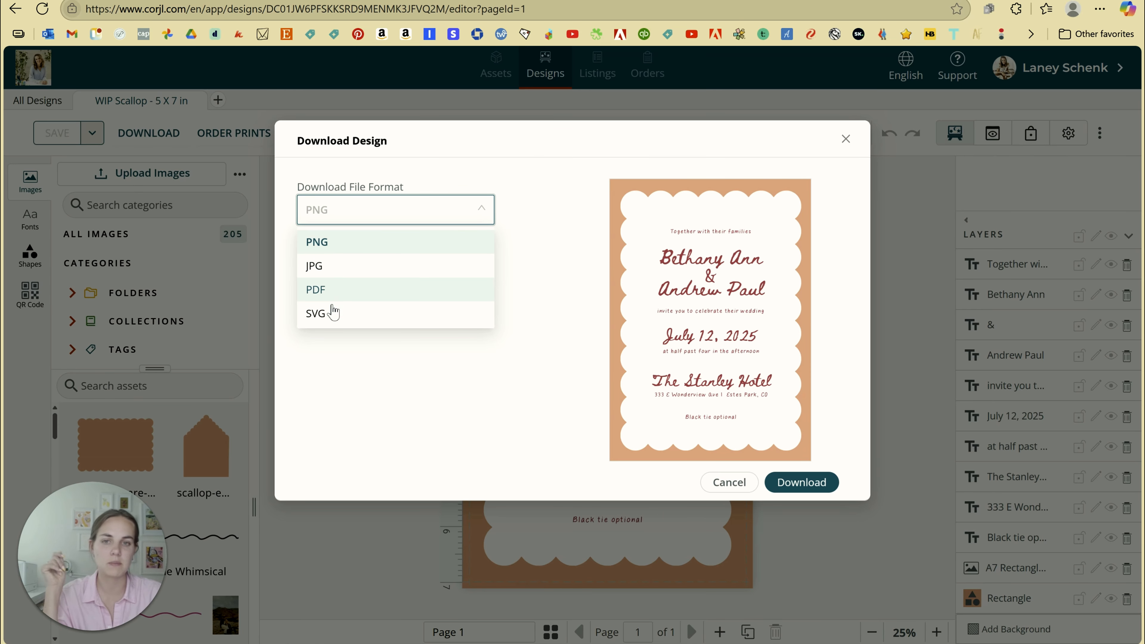
left_click(336, 290)
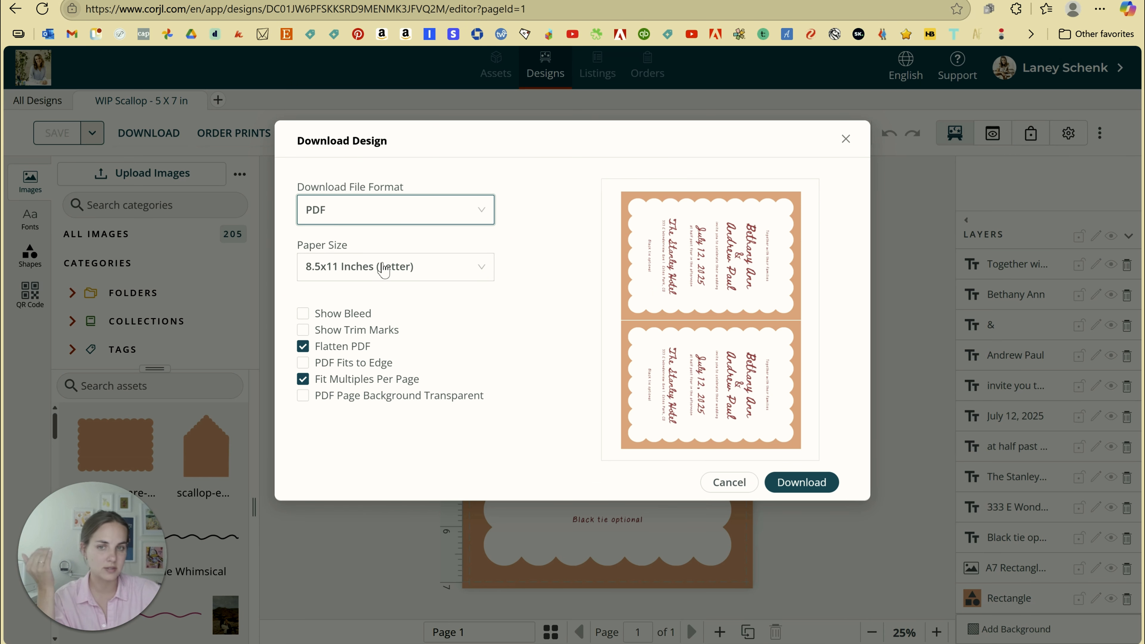
Set the paper to 8.5x11 Letter, keep multiple cards per page, and add trim marks
left_click(405, 271)
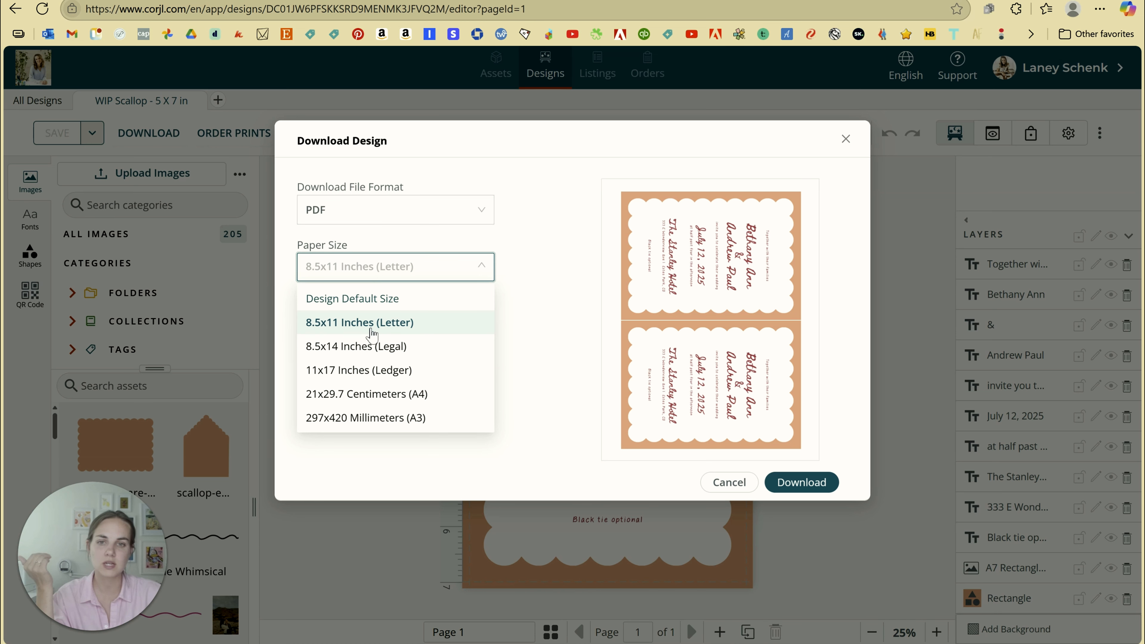
left_click(360, 300)
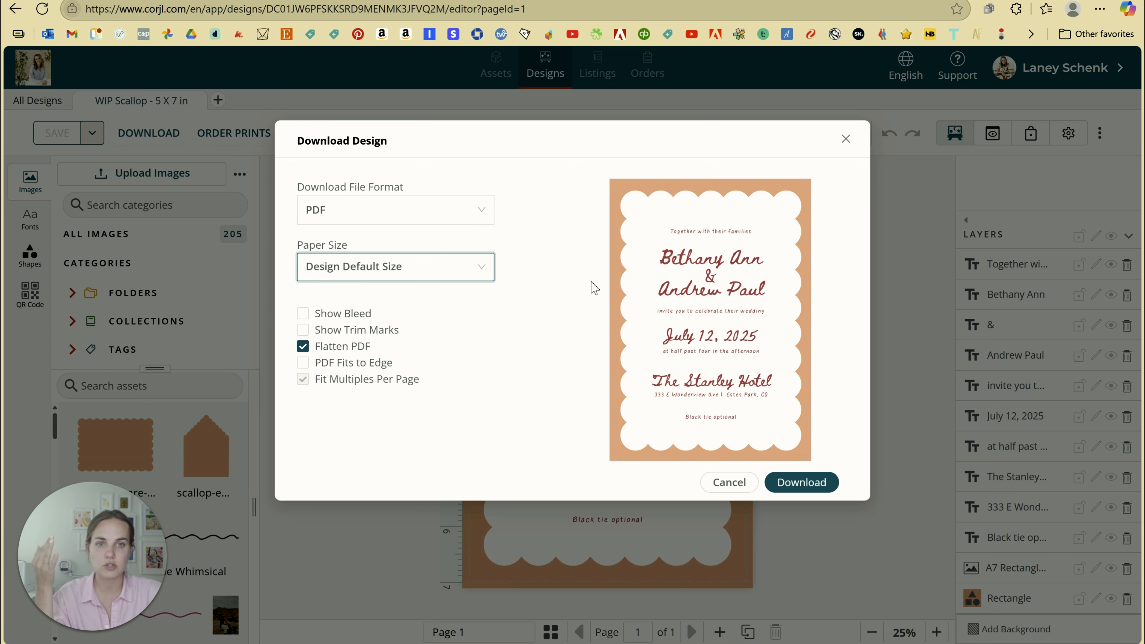
left_click(423, 272)
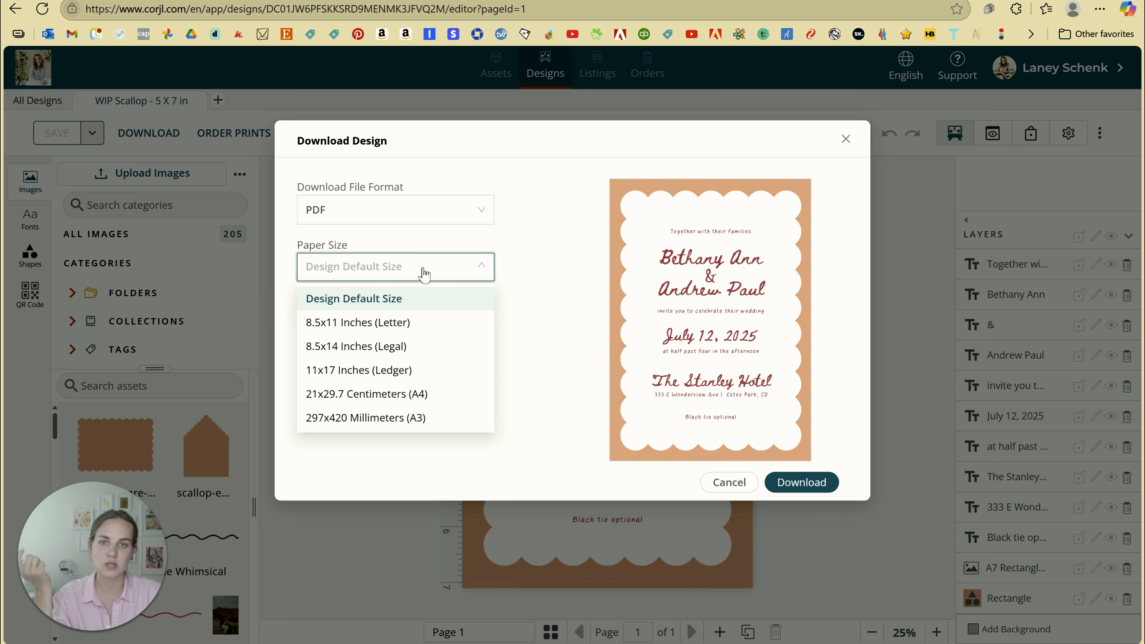
left_click(397, 323)
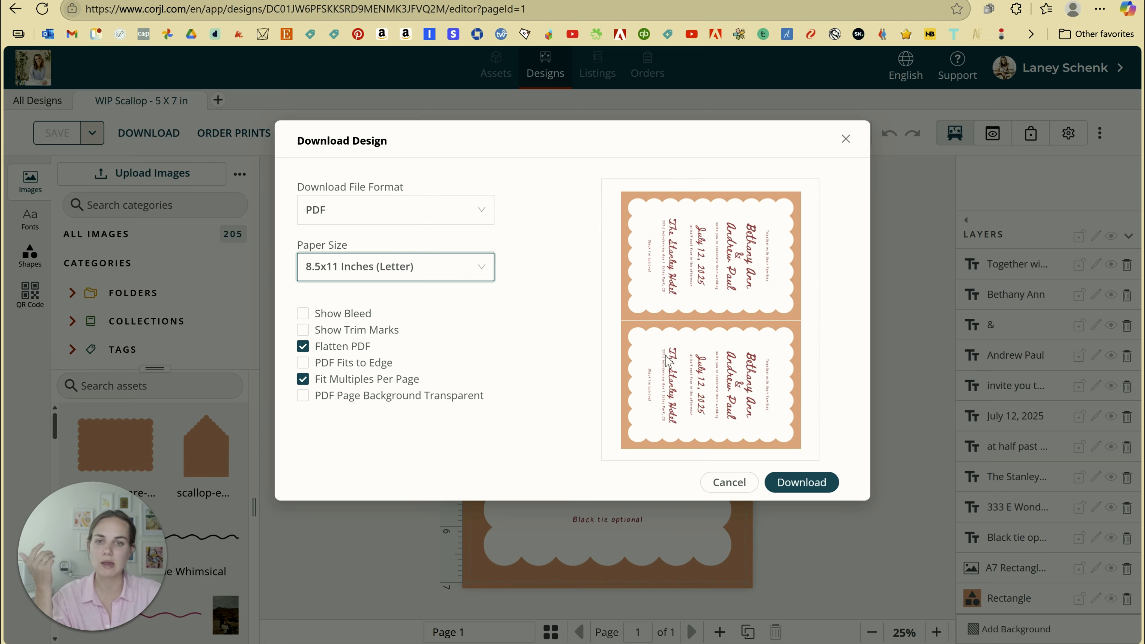
left_click(303, 380)
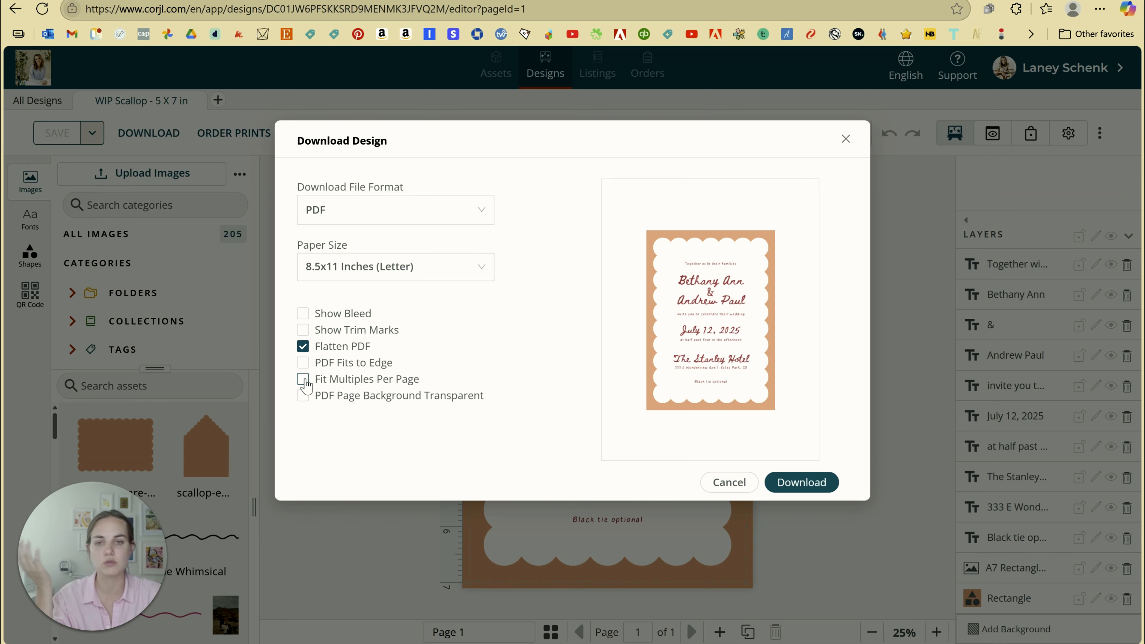
left_click(304, 383)
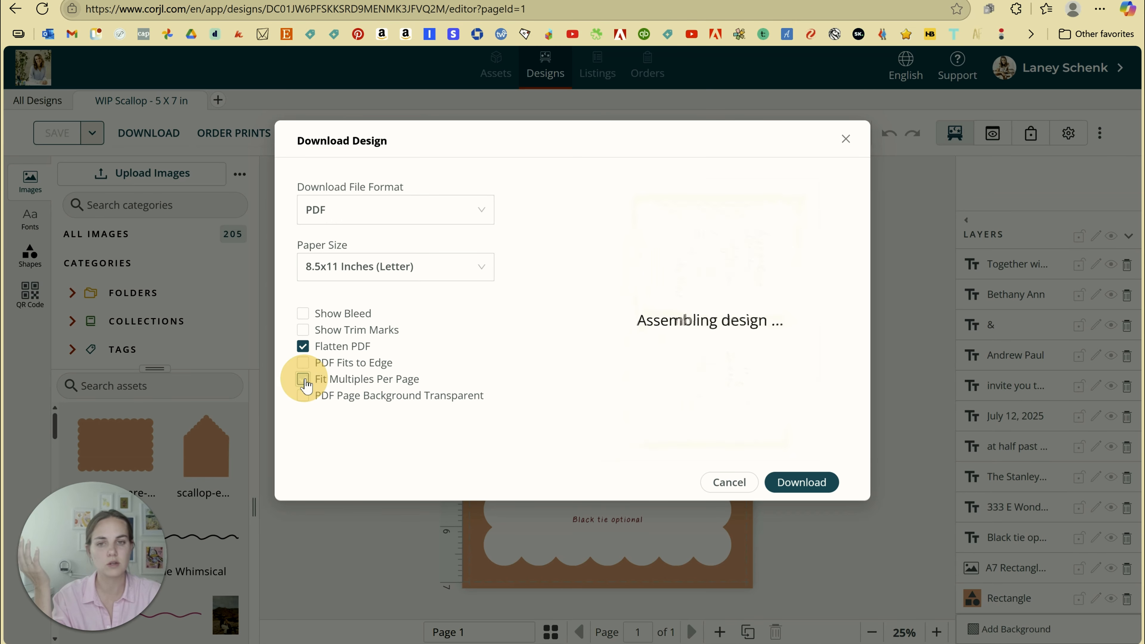
left_click(303, 330)
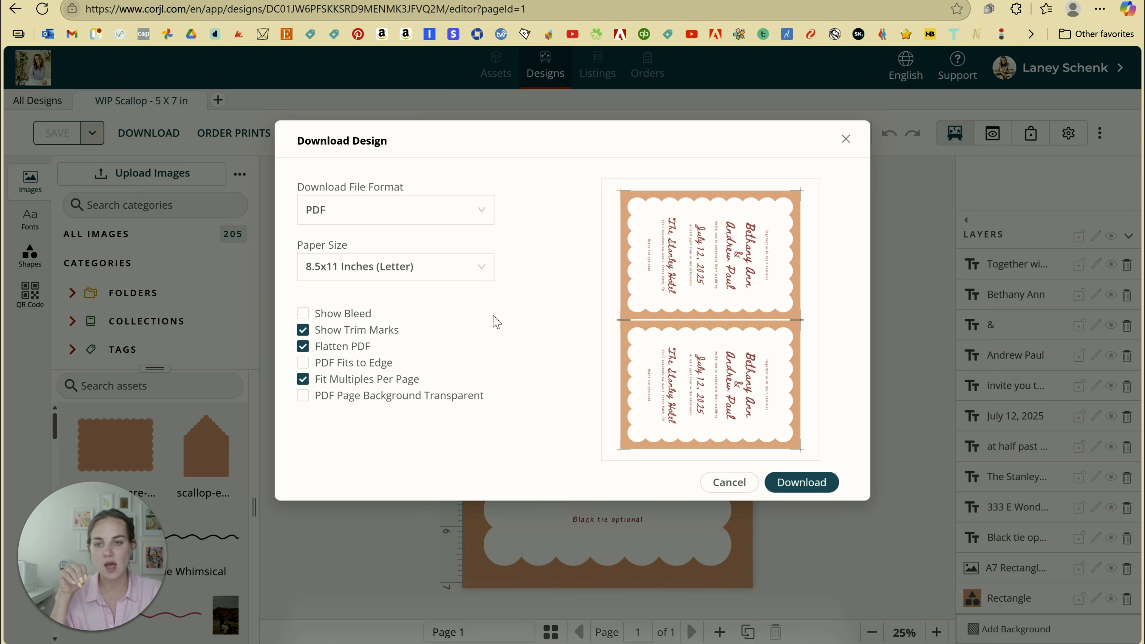
Include bleed in the PDF while leaving Flatten PDF enabled
left_click(303, 315)
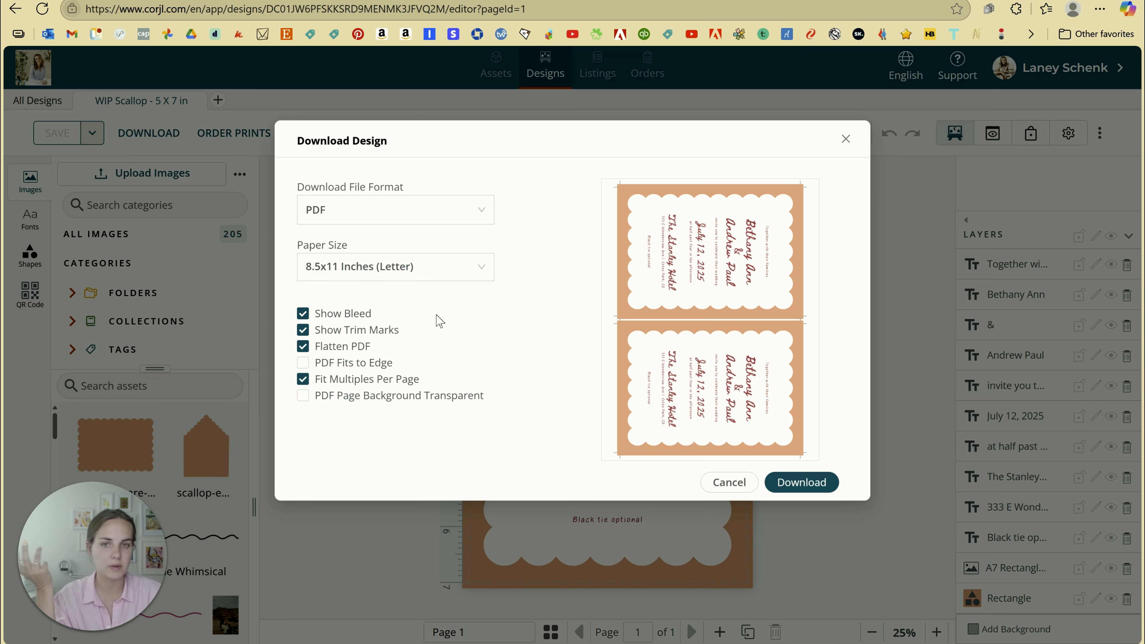
left_click(302, 351)
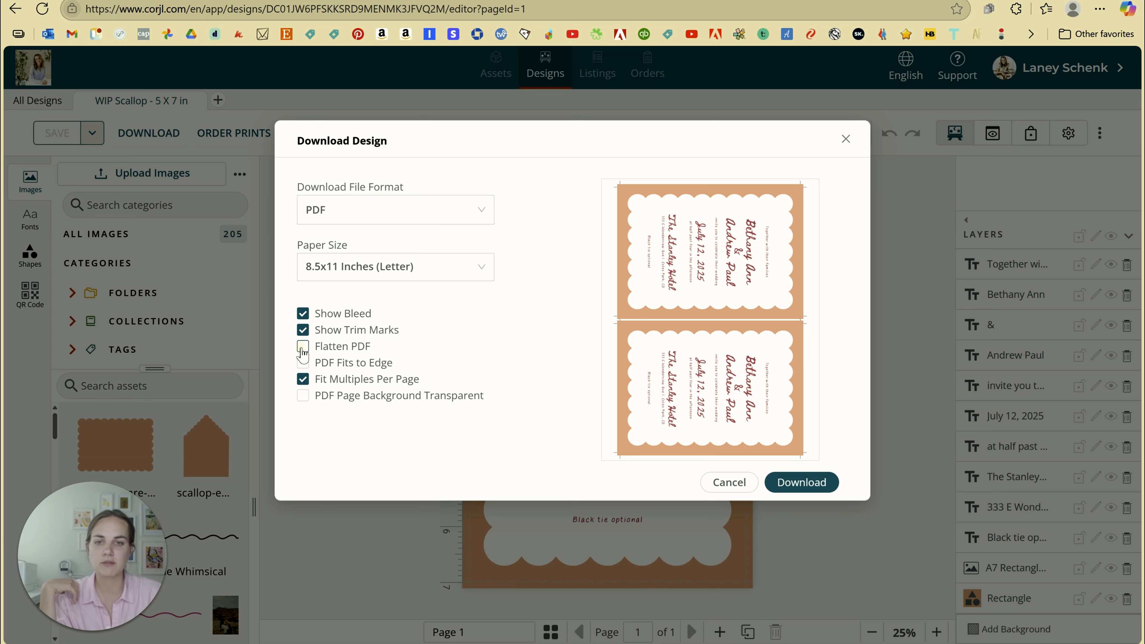
left_click(302, 352)
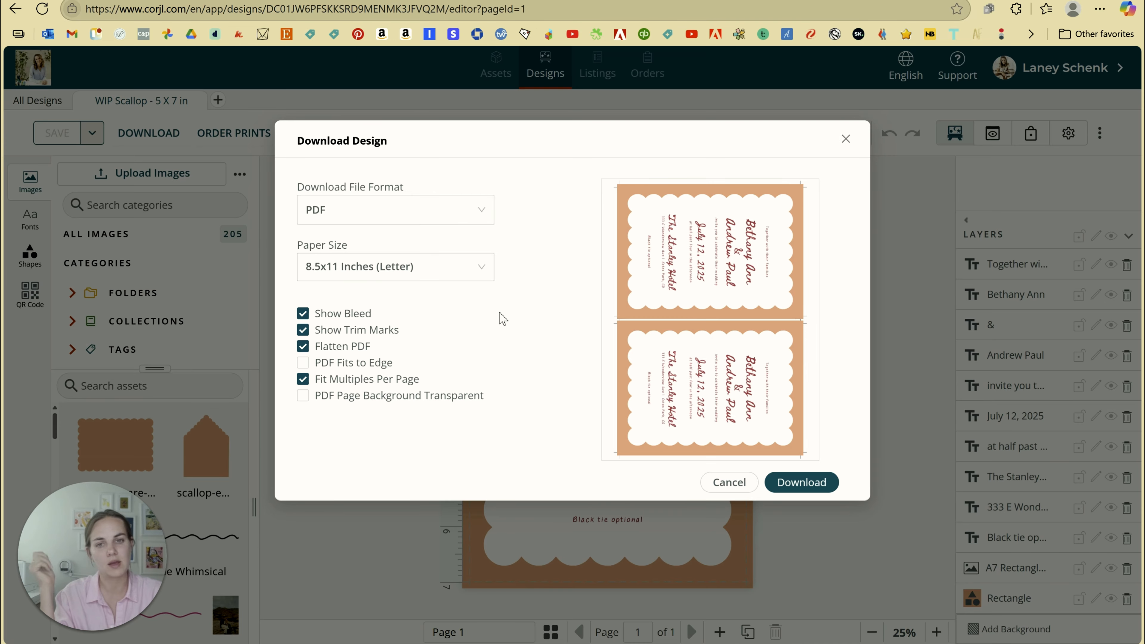
left_click(302, 350)
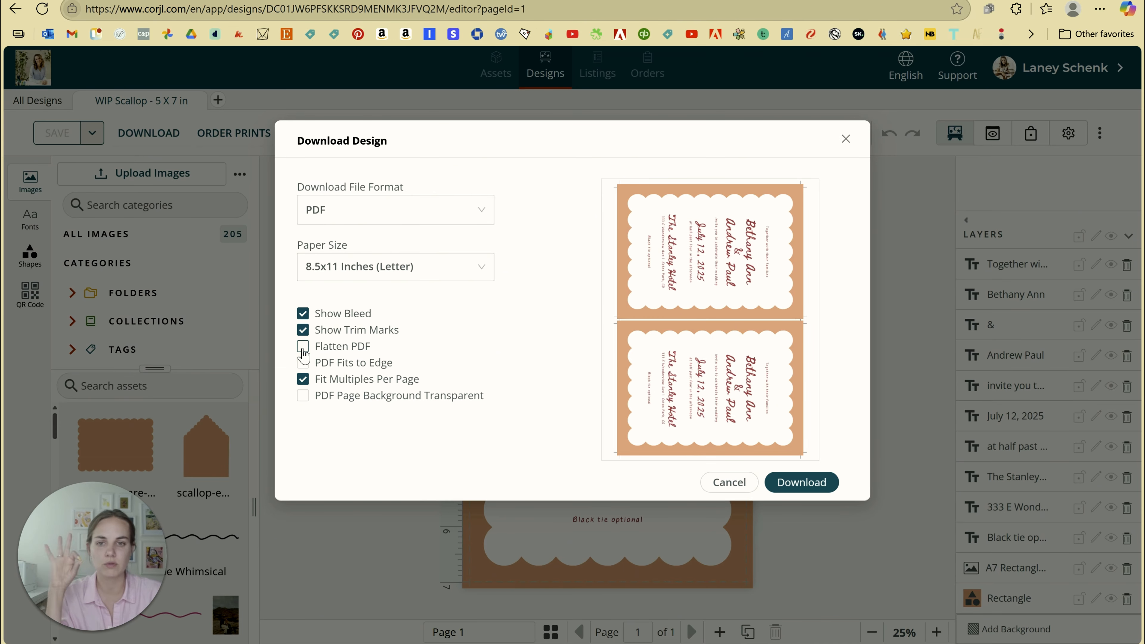
left_click(302, 347)
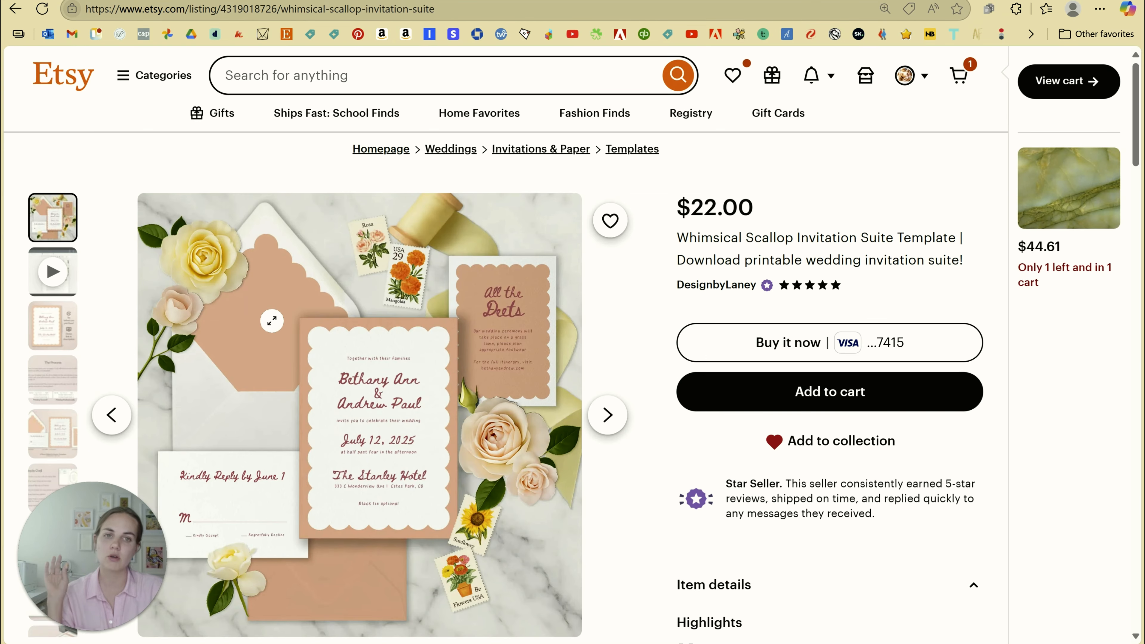
Scroll down the Whimsical Scallop Etsy listing toward the demo link
scroll(318, 320, "down", 2)
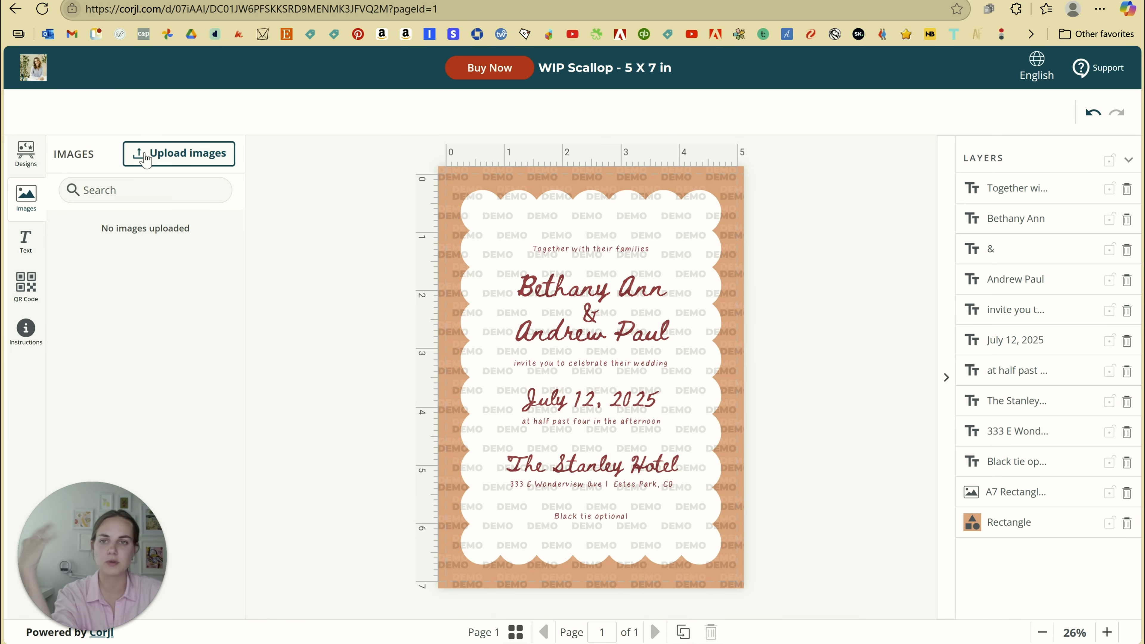
In the Corjl demo sidebar, view the Text options, then bring up the QR Code generator
left_click(26, 239)
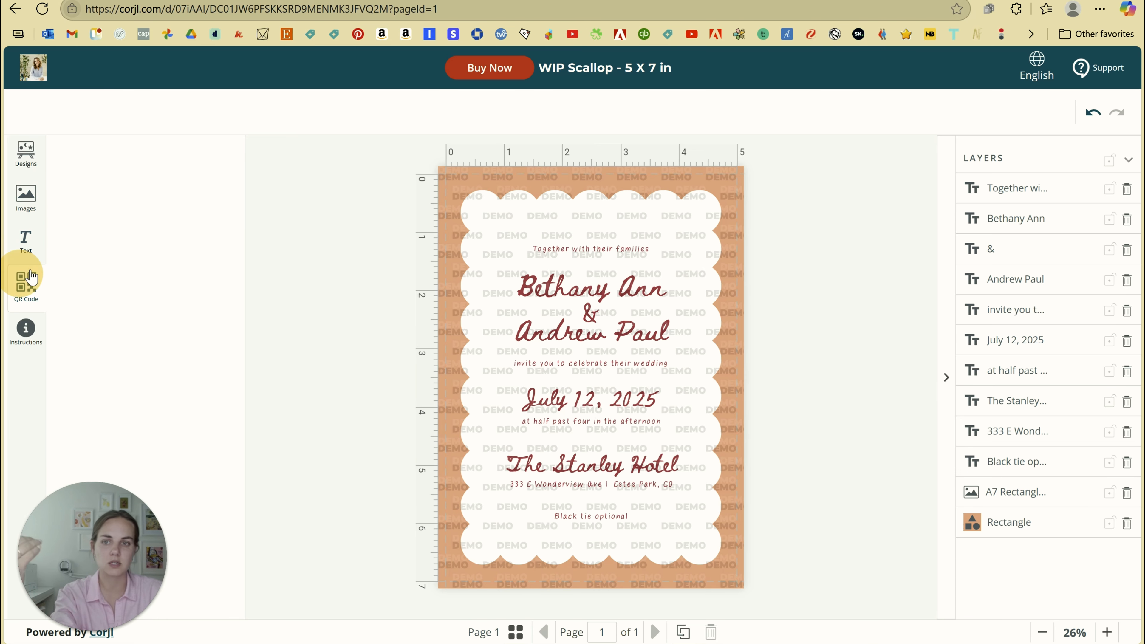
left_click(26, 283)
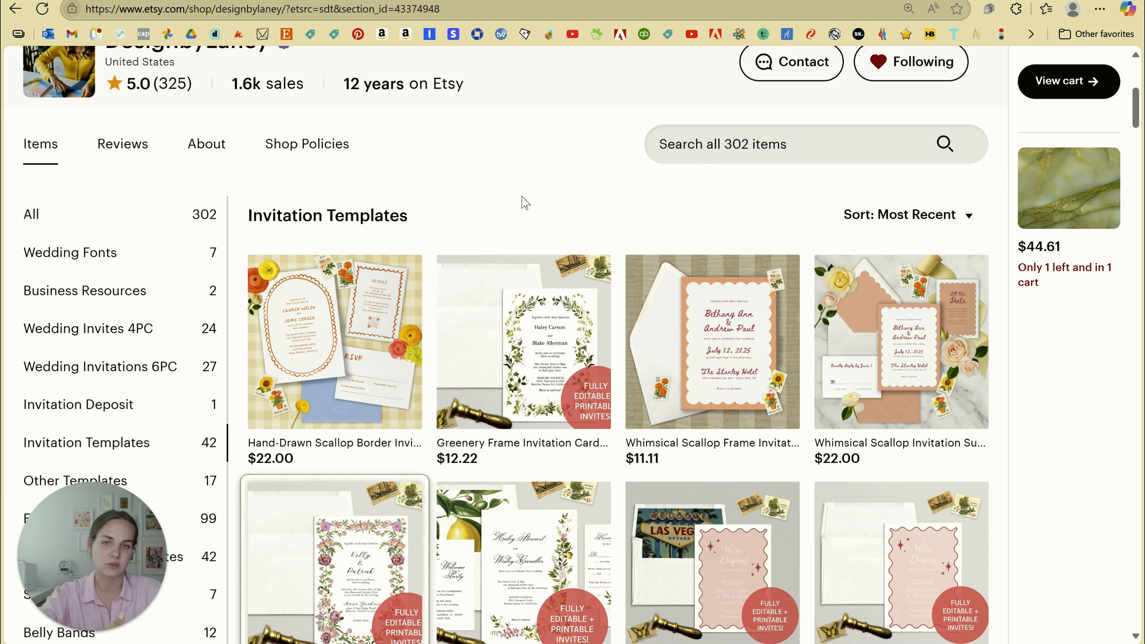
scroll(526, 165, "down", 2)
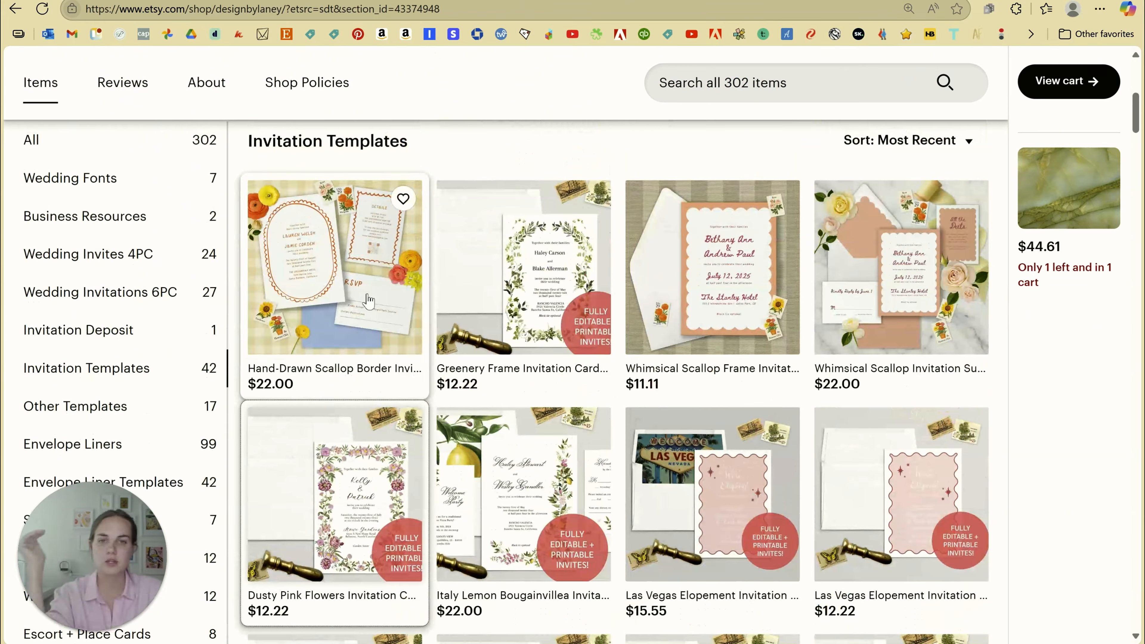
left_click(469, 338)
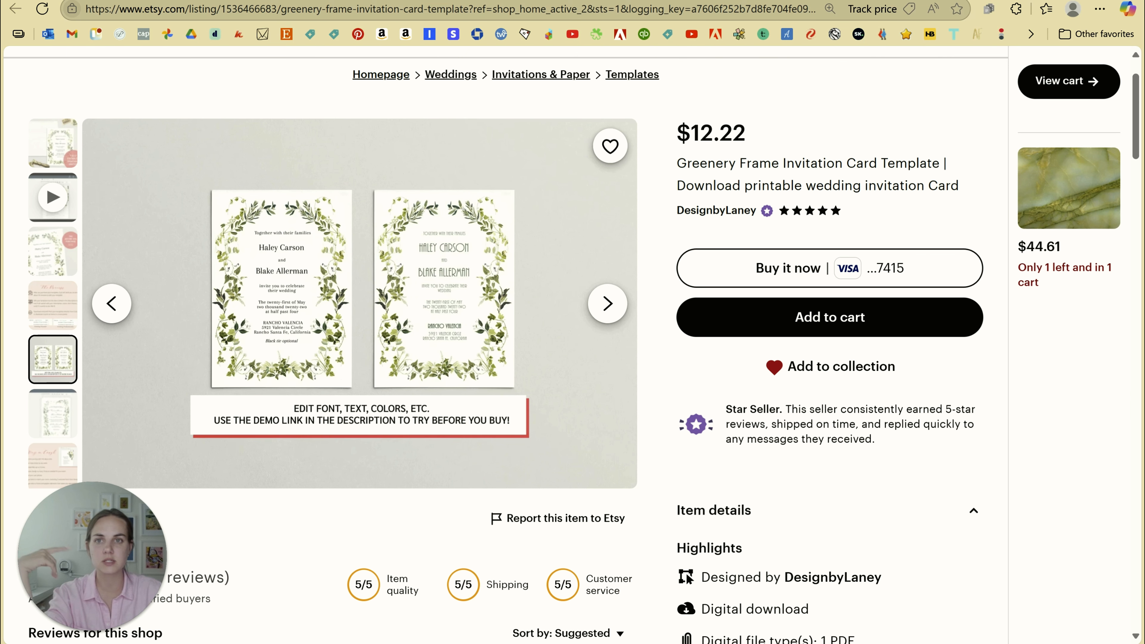
key("alt+Left")
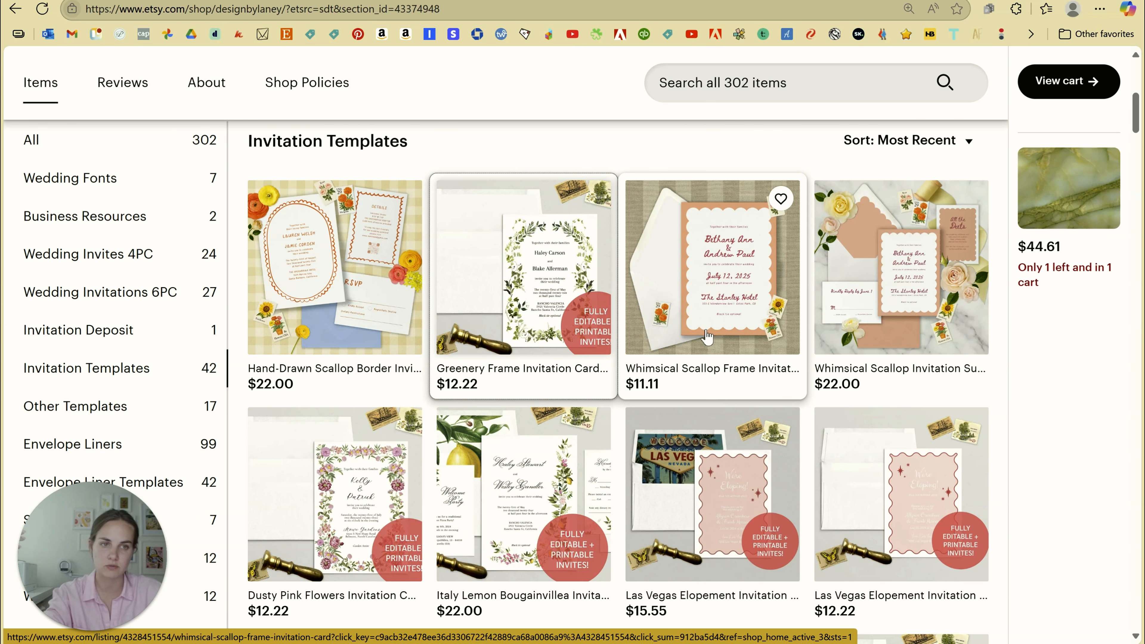
scroll(707, 336, "down", 5)
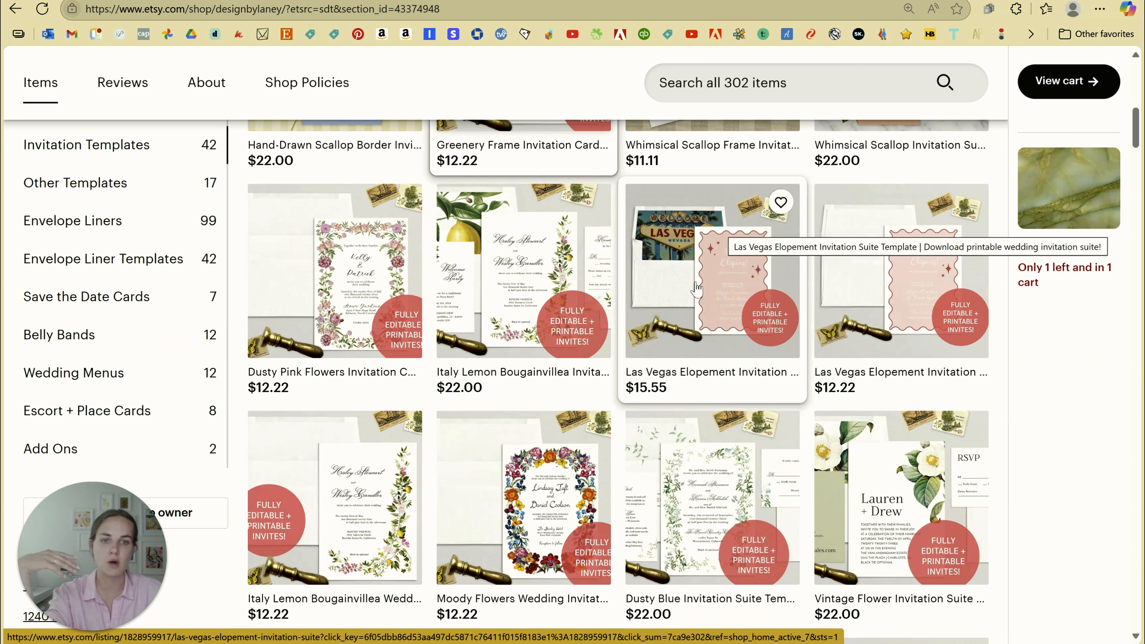
scroll(713, 260, "down", 2)
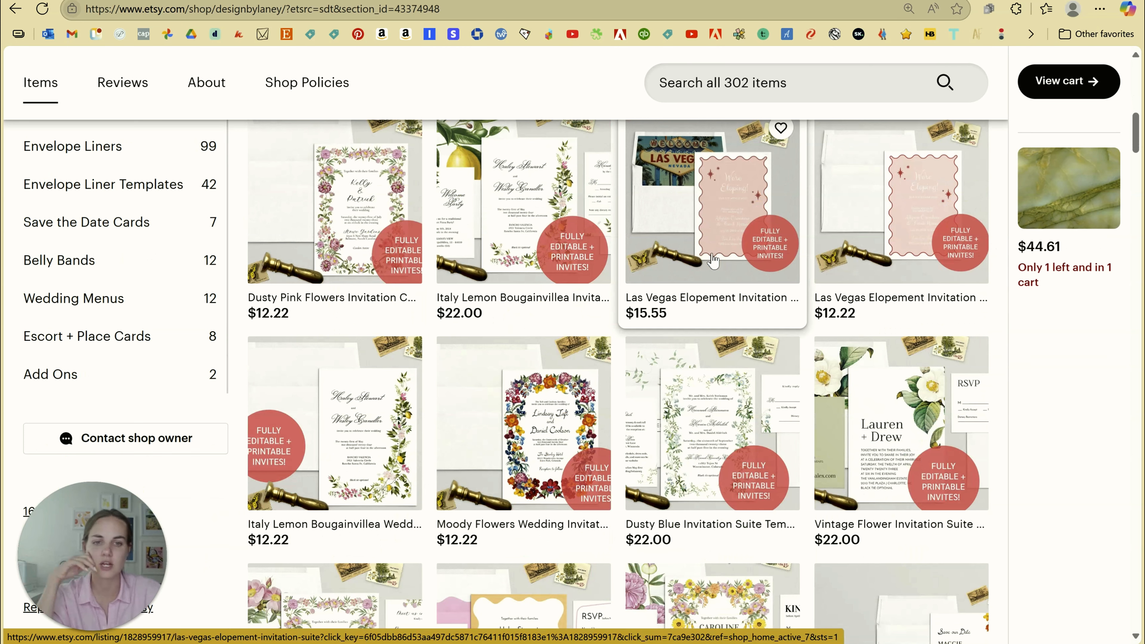
scroll(710, 259, "down", 5)
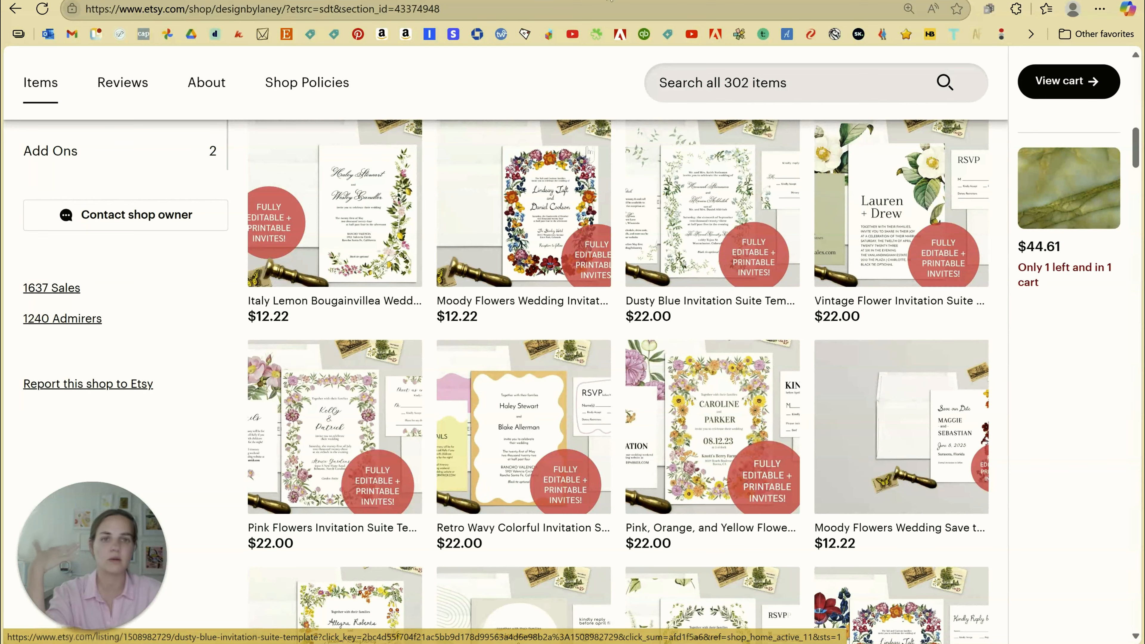
scroll(667, 284, "down", 5)
left_click(689, 271)
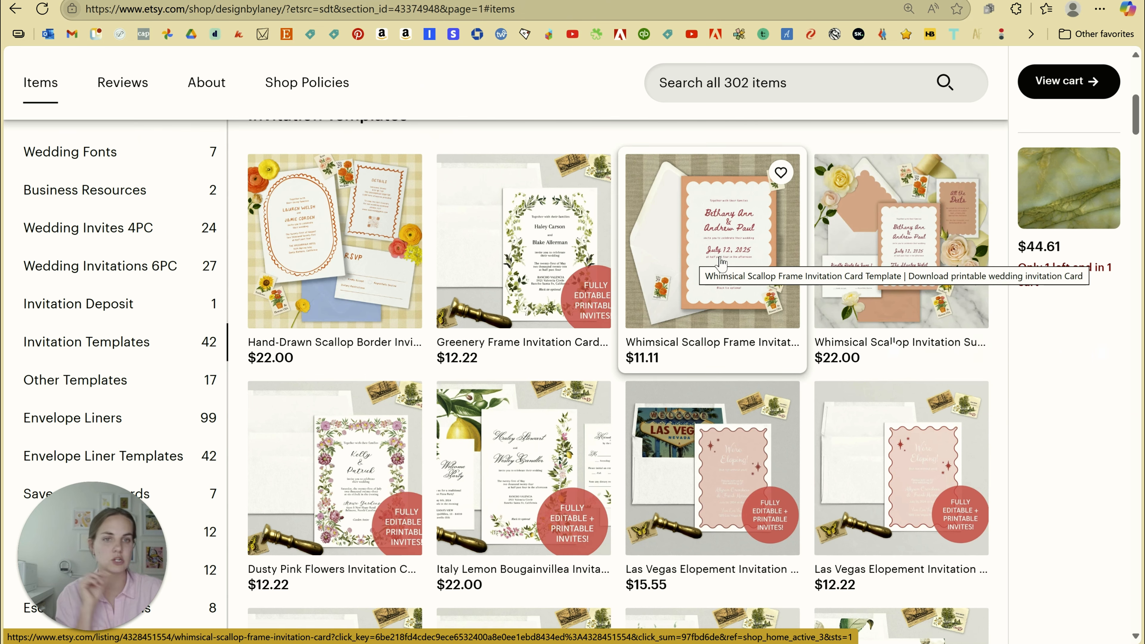
scroll(745, 293, "up", 1)
scroll(743, 338, "down", 1)
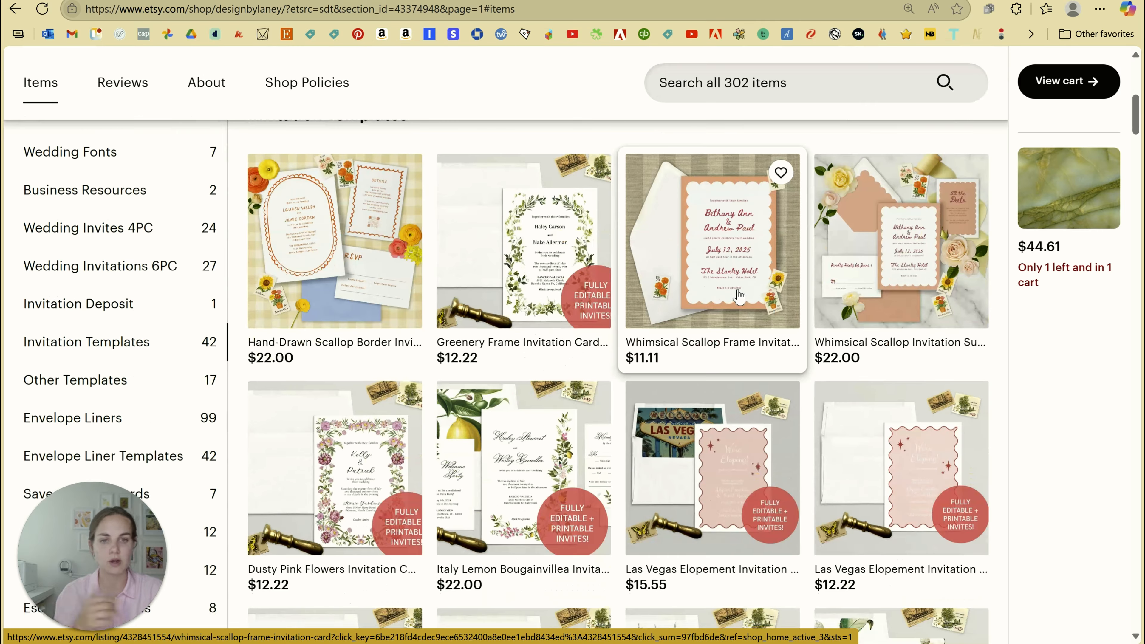
scroll(742, 361, "down", 1)
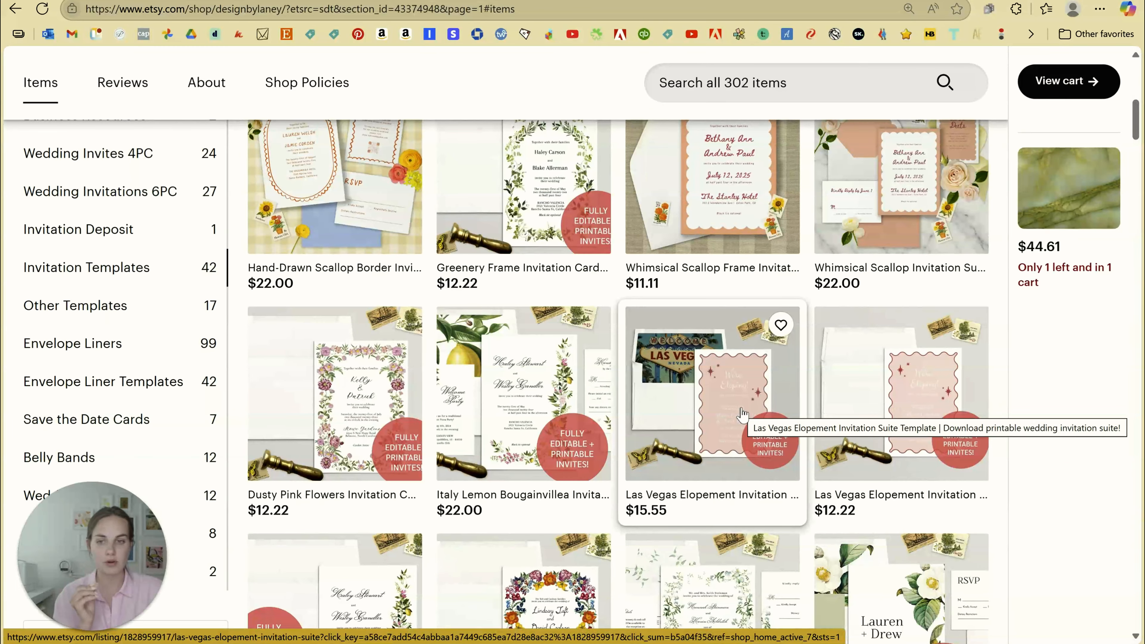
scroll(742, 413, "up", 2)
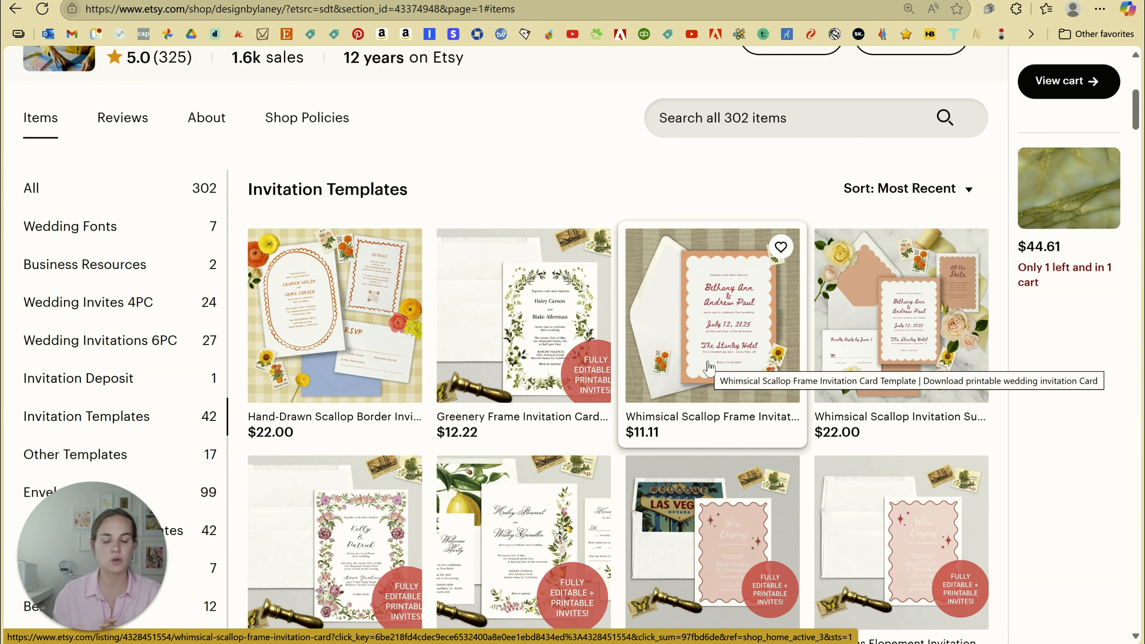
scroll(709, 368, "down", 3)
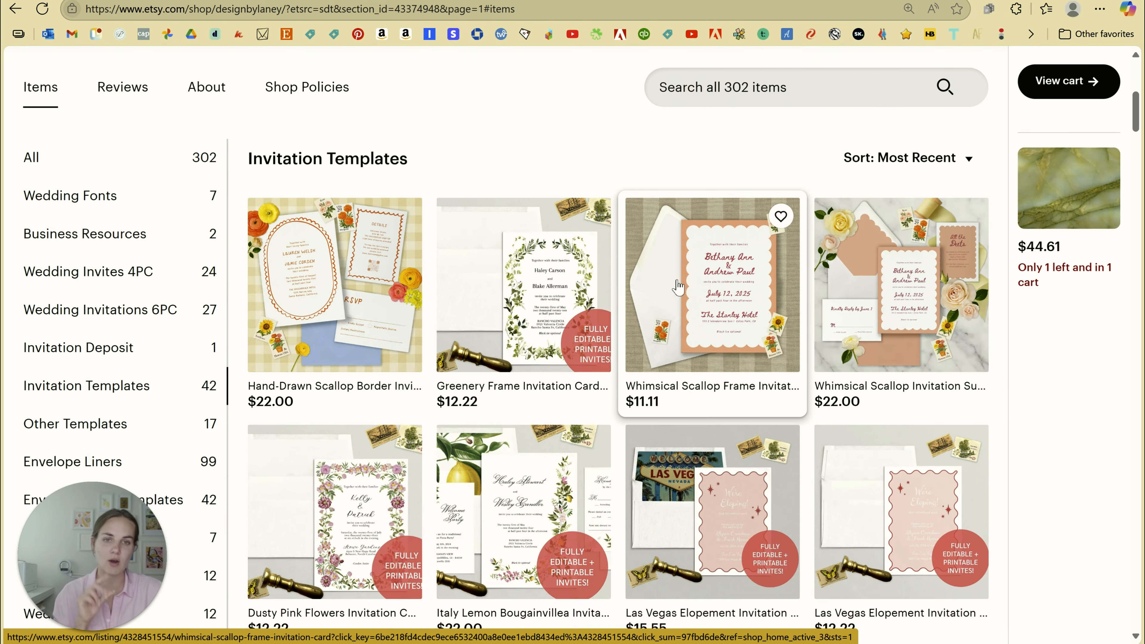
scroll(713, 369, "up", 4)
scroll(718, 371, "down", 5)
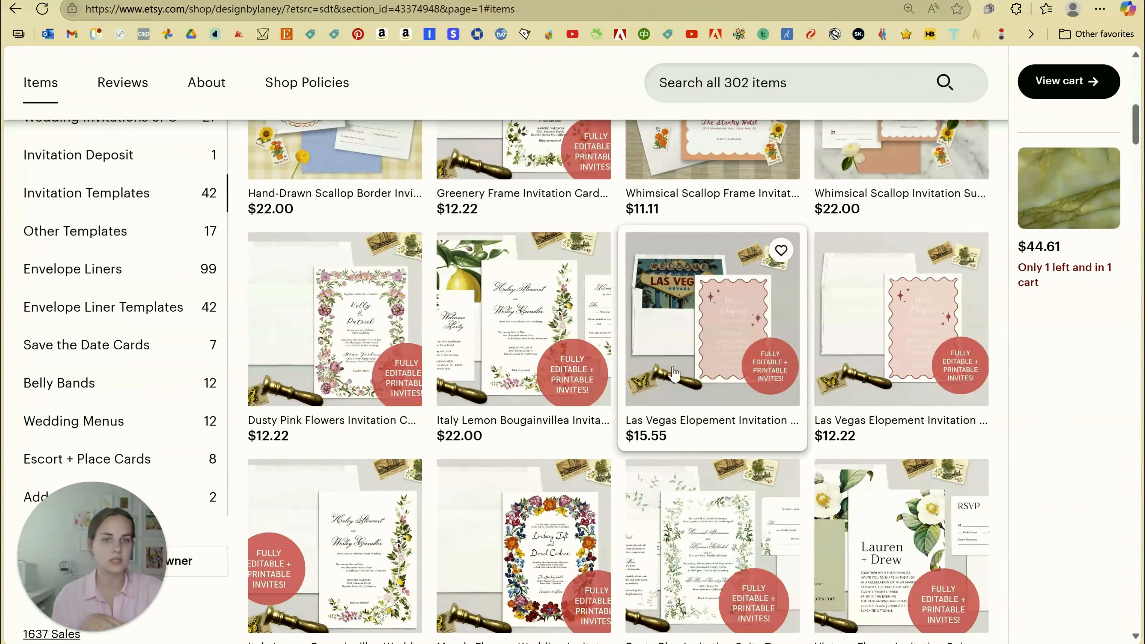
scroll(677, 374, "down", 8)
scroll(676, 375, "up", 8)
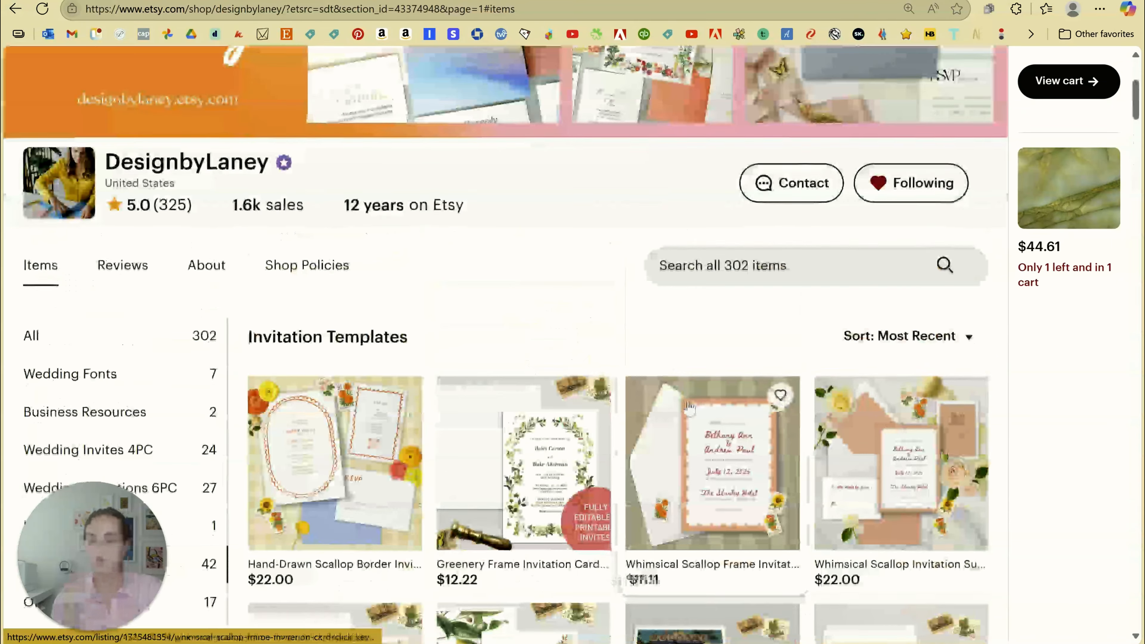
scroll(681, 388, "down", 5)
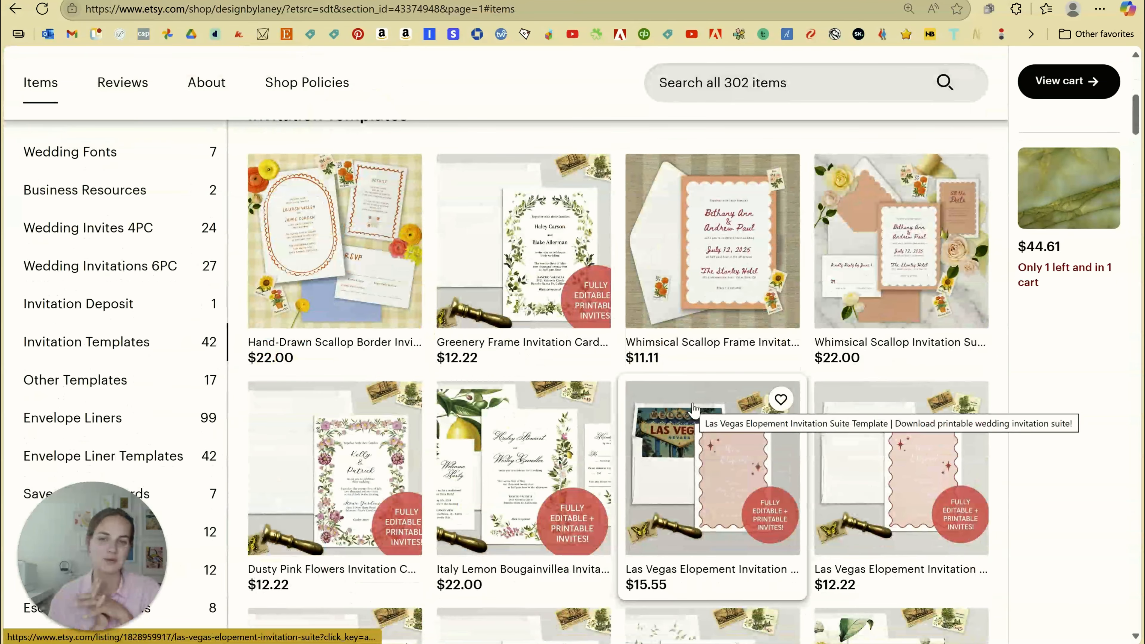